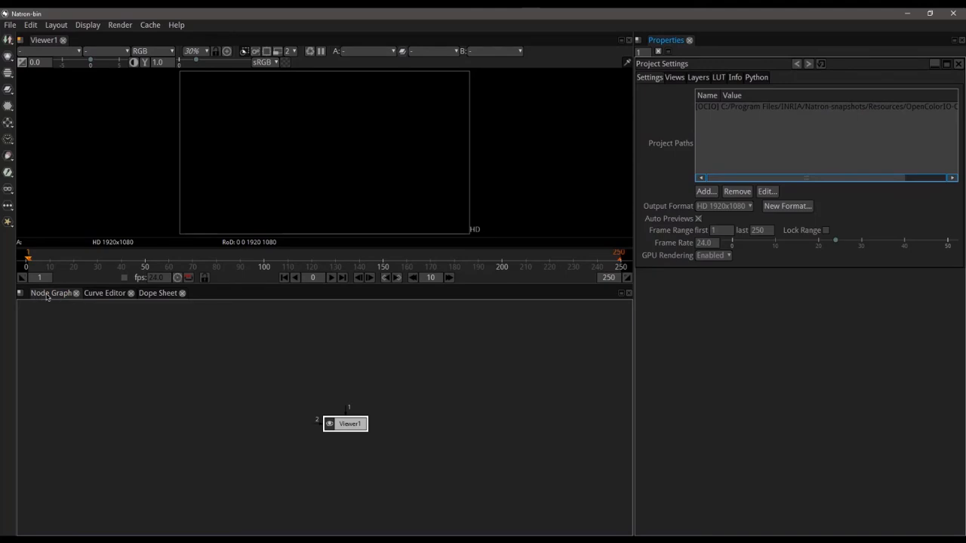
Step: Examine the empty Curve Editor and Dope Sheet, and return to the Node Graph
left_click(96, 297)
left_click(150, 296)
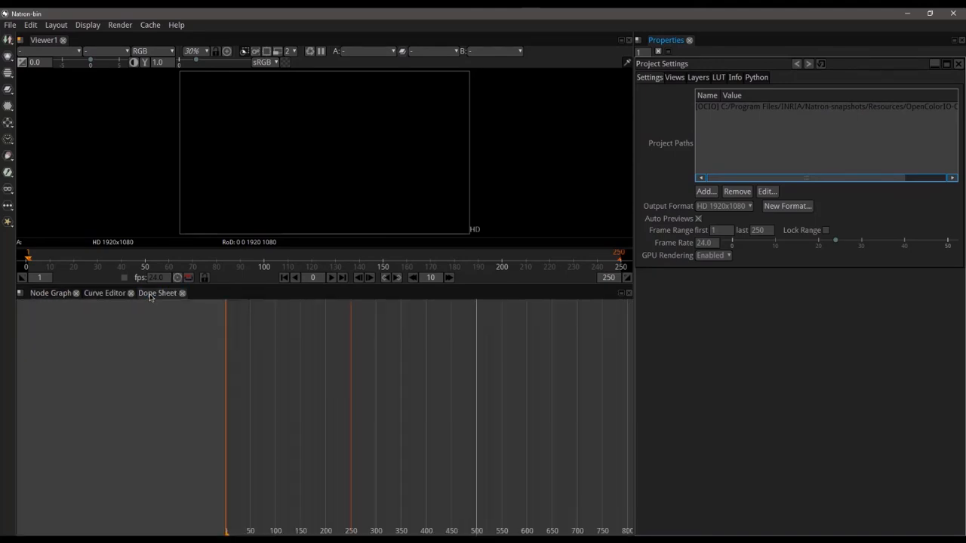
left_click(116, 296)
left_click(145, 296)
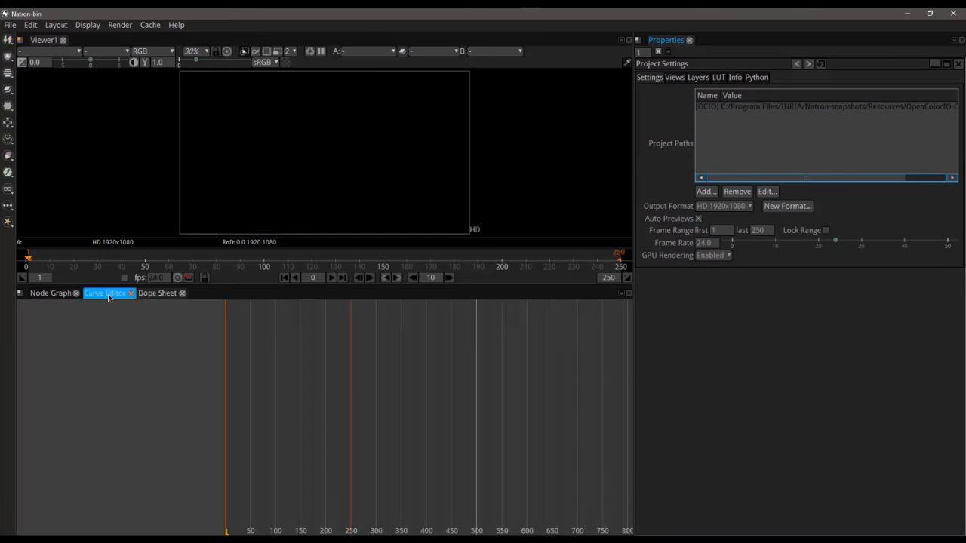
left_click(111, 295)
left_click(149, 296)
left_click(99, 298)
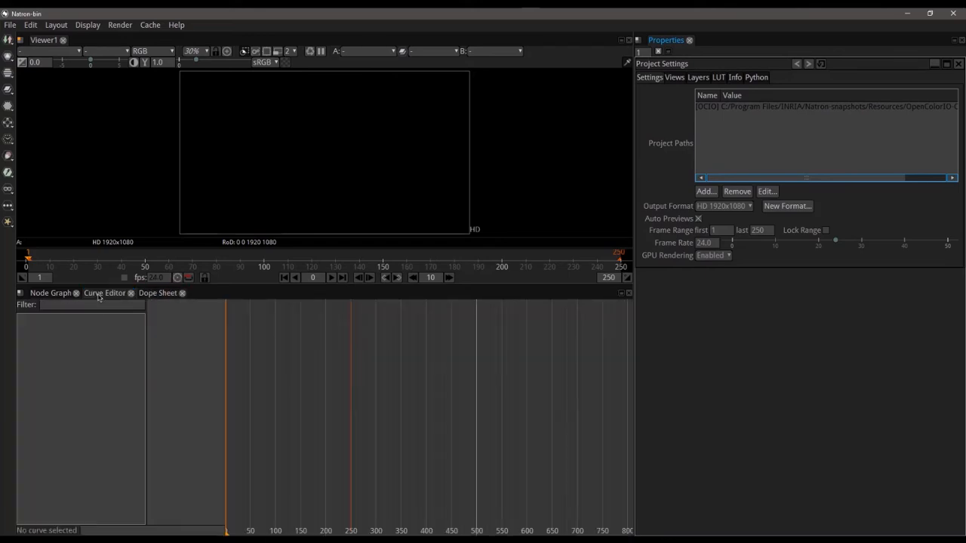
left_click(51, 295)
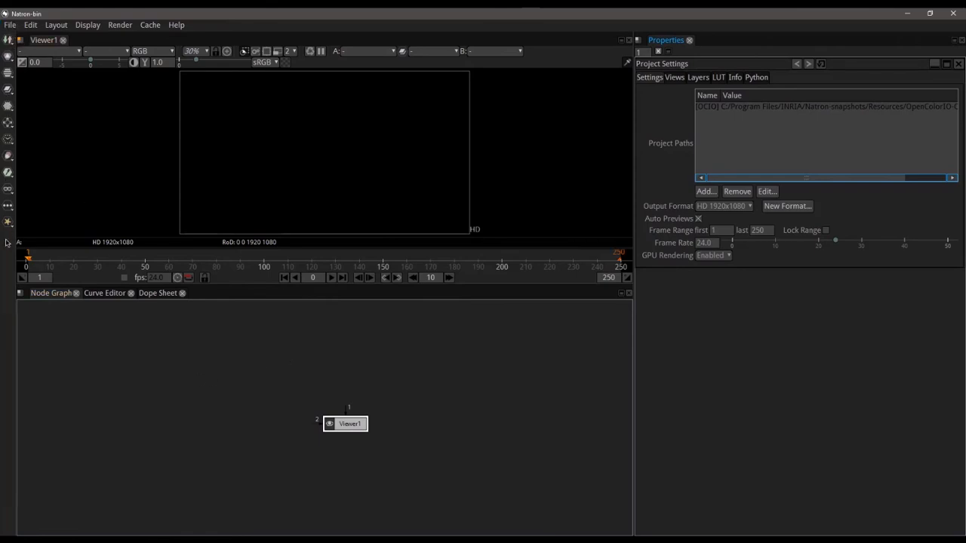
Step: Browse the node categories, from the keyer nodes through the filter nodes, to see which nodes each offers
left_click(8, 172)
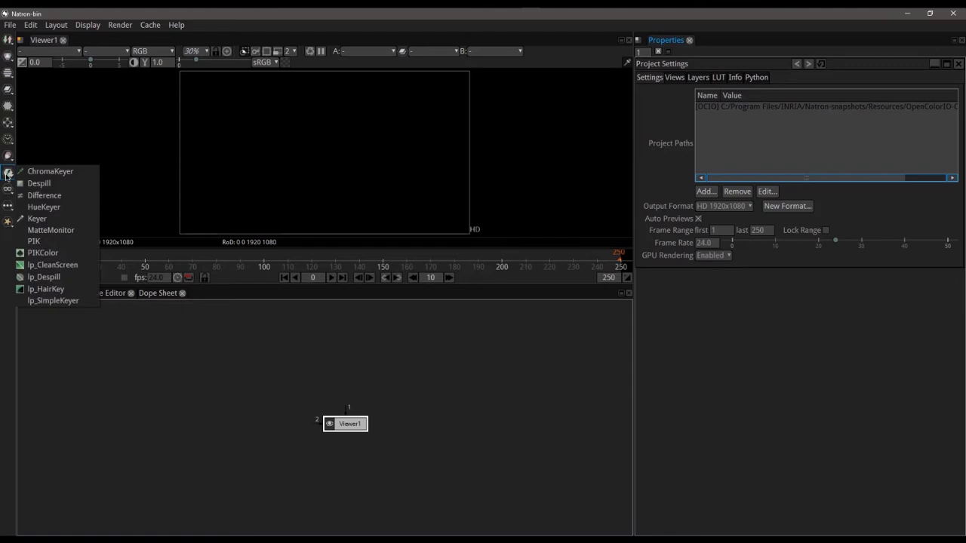
left_click(8, 158)
left_click(7, 156)
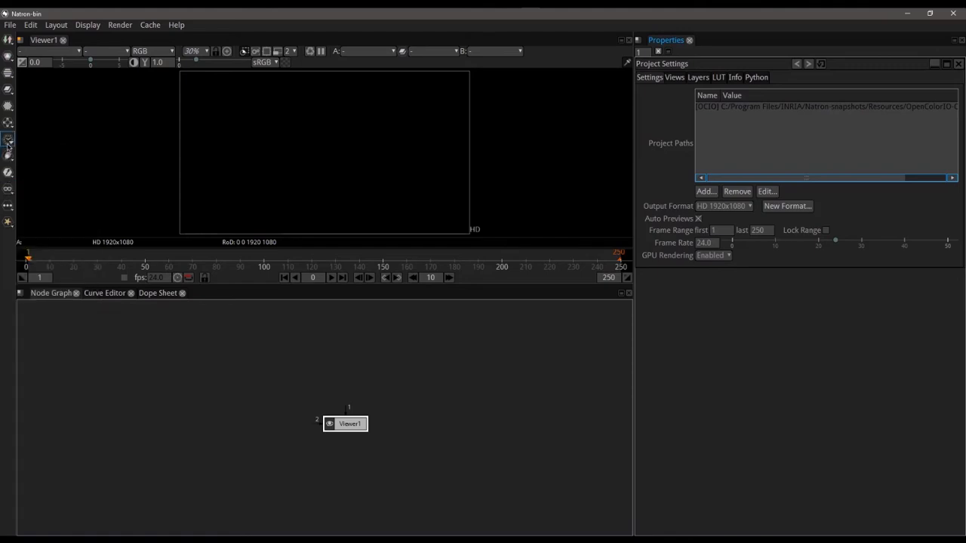
left_click(7, 139)
left_click(7, 121)
left_click(7, 106)
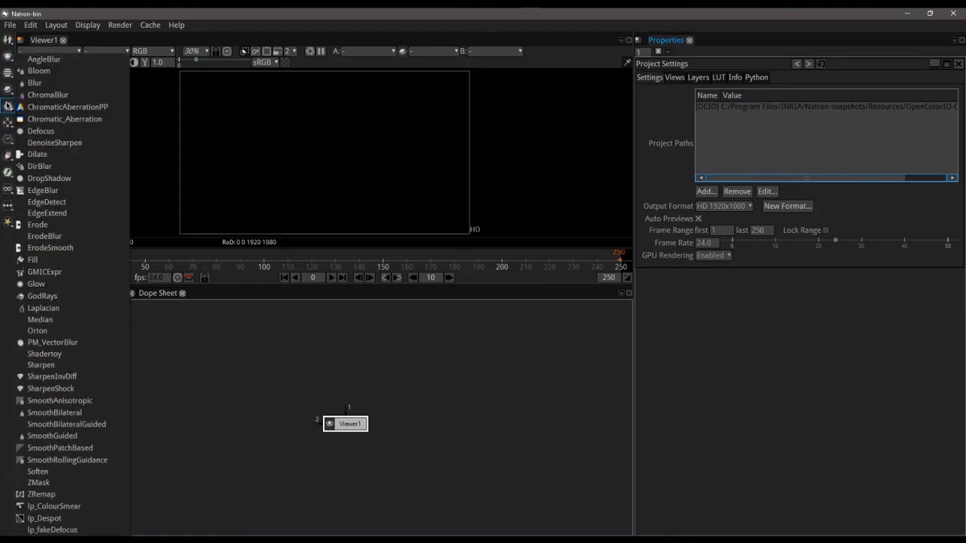
left_click(7, 89)
left_click(8, 73)
left_click(7, 56)
Step: Add a CheckerBoard image node and place it well above Viewer1 in the node graph
left_click(7, 40)
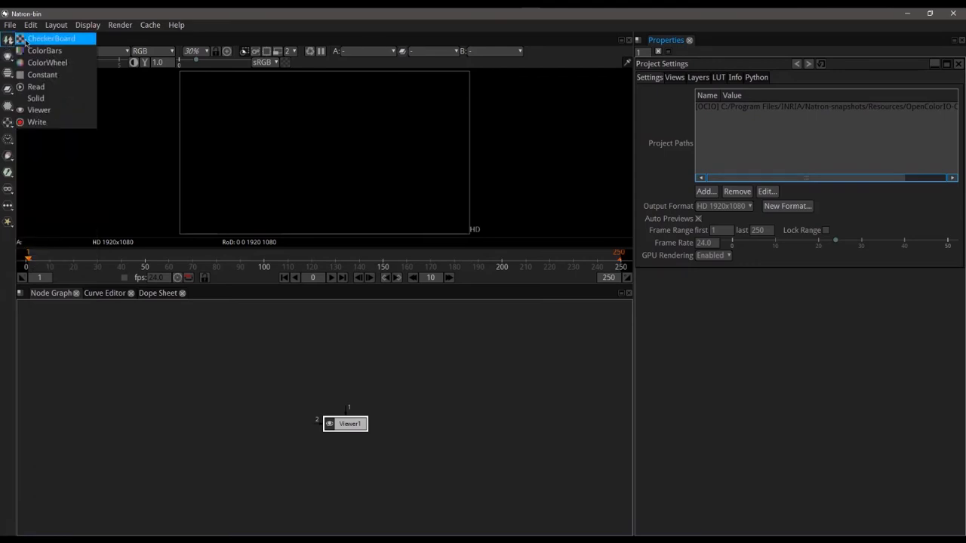
left_click(30, 39)
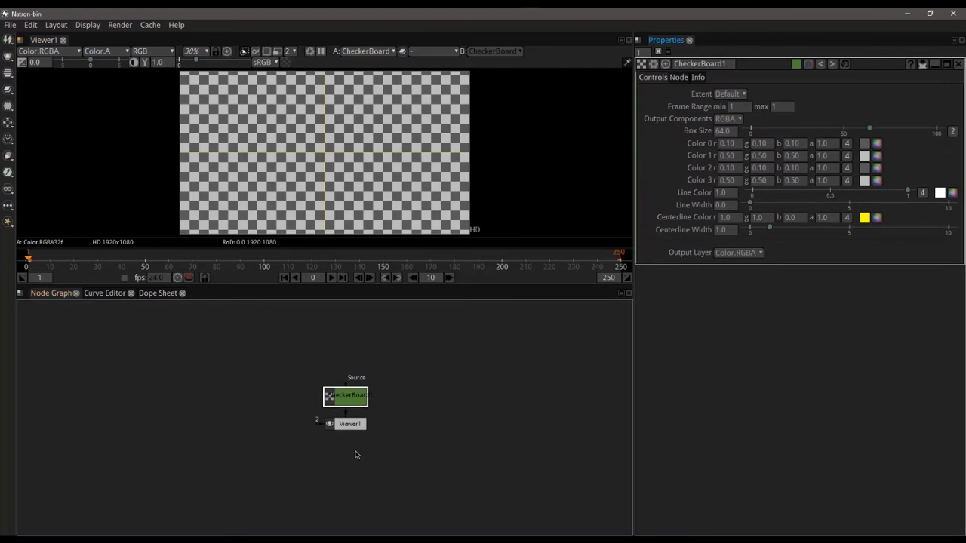
left_click_drag(340, 400, 340, 332)
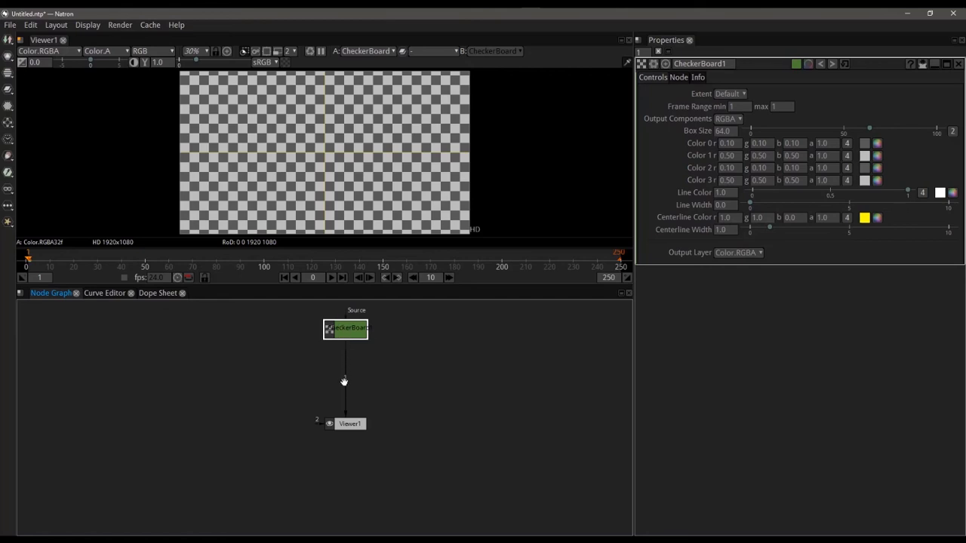
Step: Disconnect Viewer1 from the CheckerBoard node, and reconnect the CheckerBoard to viewer input 1
left_click_drag(342, 410, 355, 386)
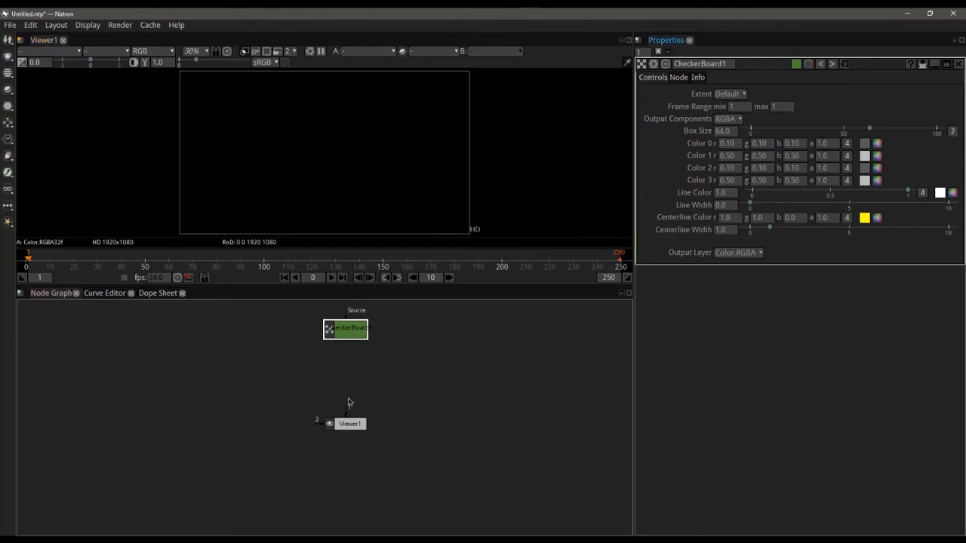
left_click_drag(352, 423, 357, 432)
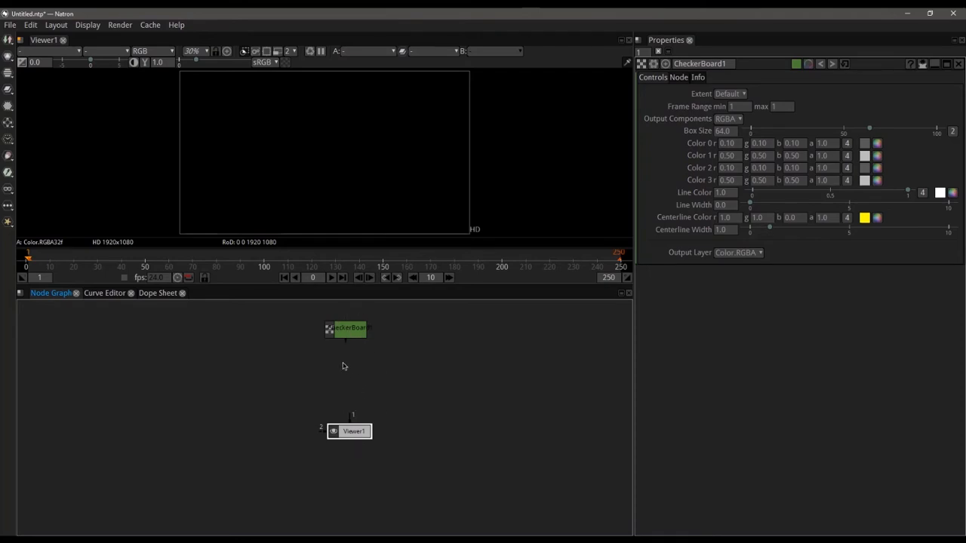
left_click_drag(344, 342, 351, 412)
left_click(356, 328)
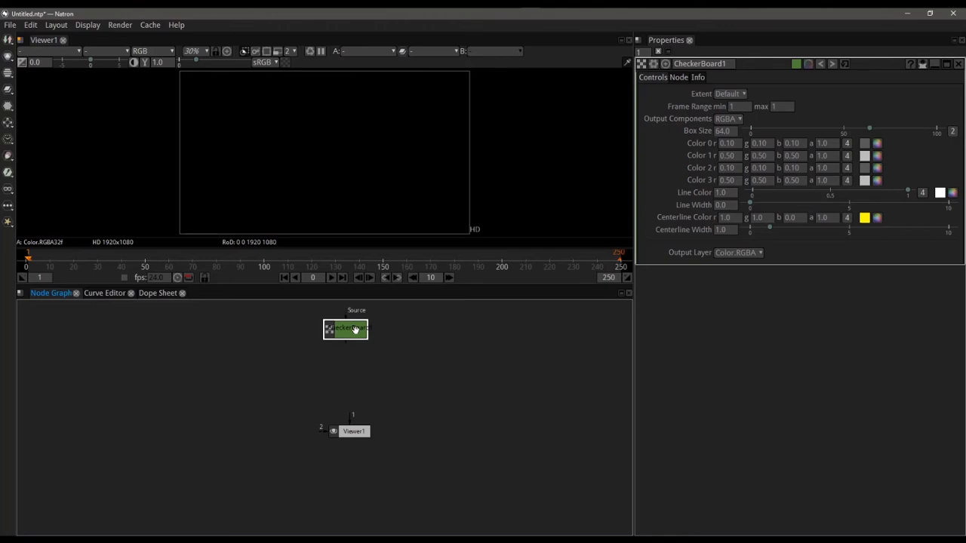
key("1")
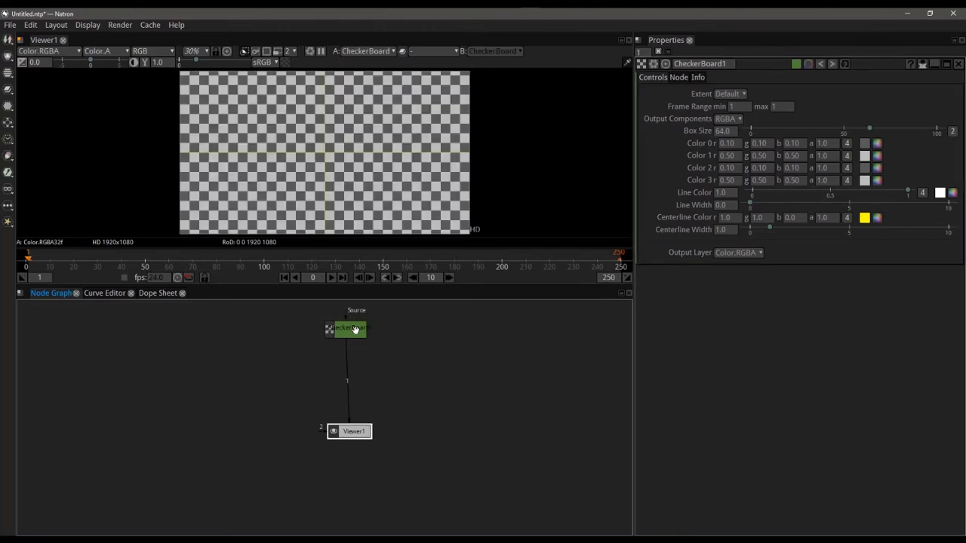
left_click(348, 428)
Step: Search the nodes for "color", add a ColorWheel image node and place it to the left of the CheckerBoard node
left_click(231, 363)
key("Tab")
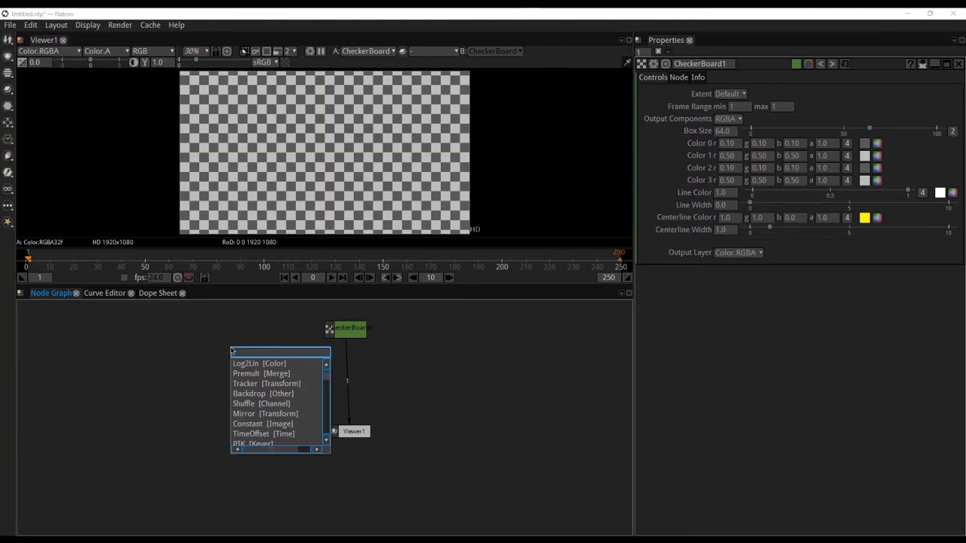
type("color")
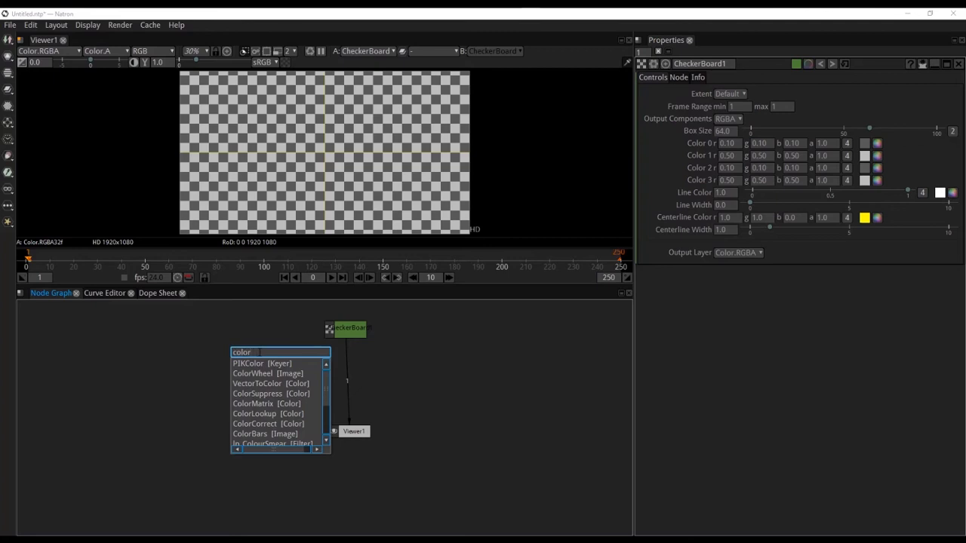
scroll(264, 398, "down", 2)
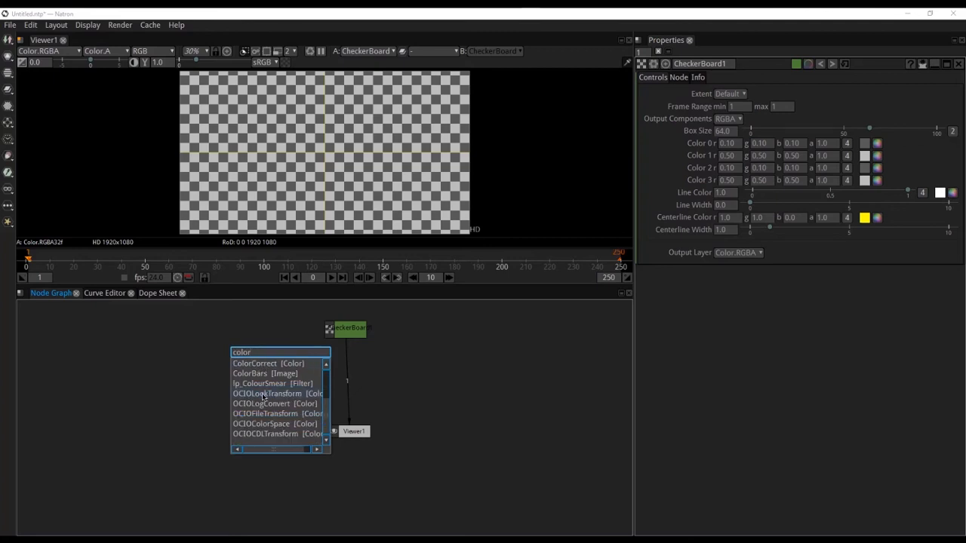
scroll(264, 398, "up", 2)
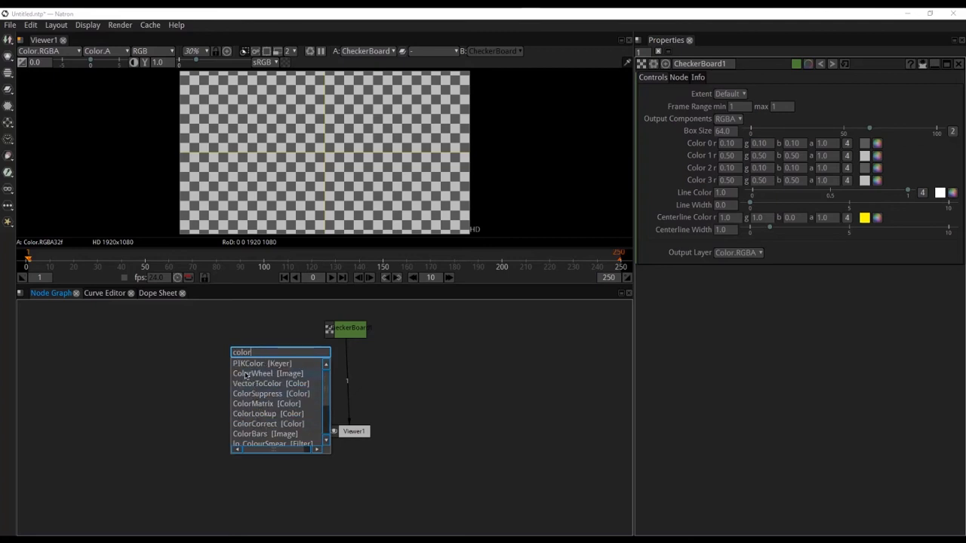
left_click(261, 376)
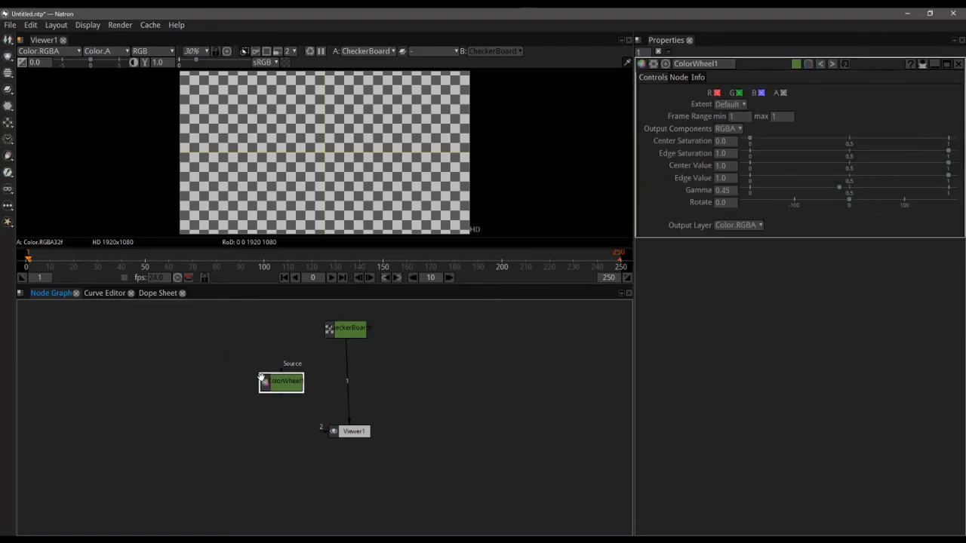
left_click_drag(281, 381, 271, 330)
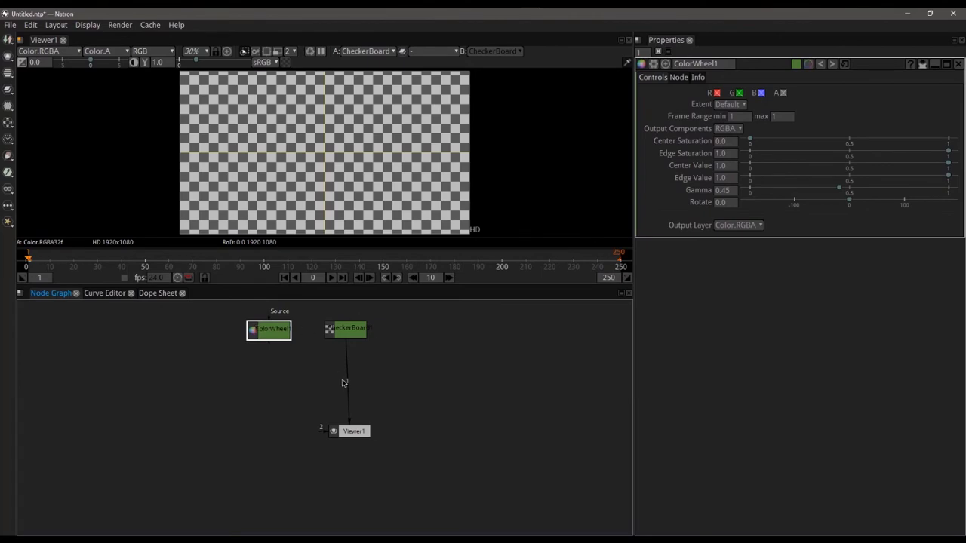
Step: Switch viewer input 1 back and forth between the ColorWheel and CheckerBoard nodes, ending on the CheckerBoard
left_click_drag(347, 408, 257, 333)
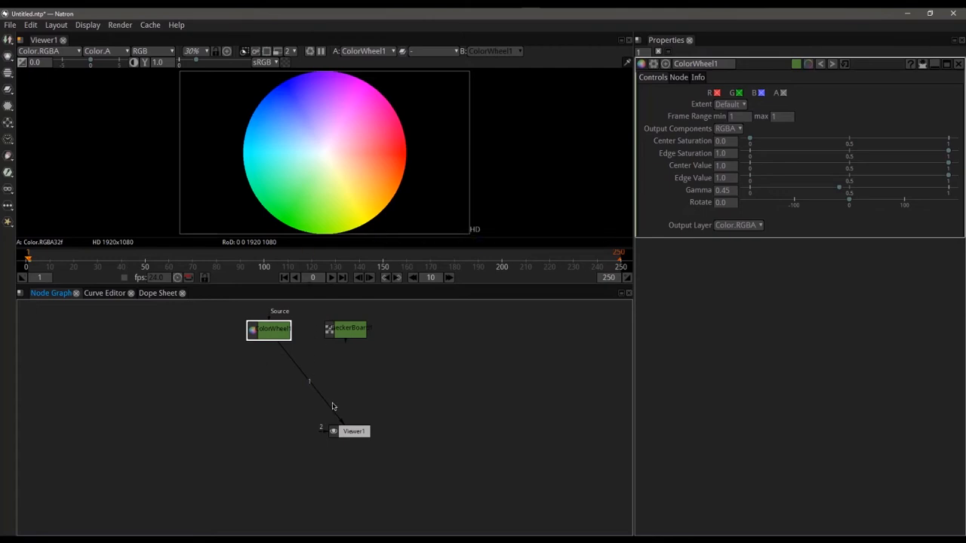
left_click_drag(332, 407, 348, 330)
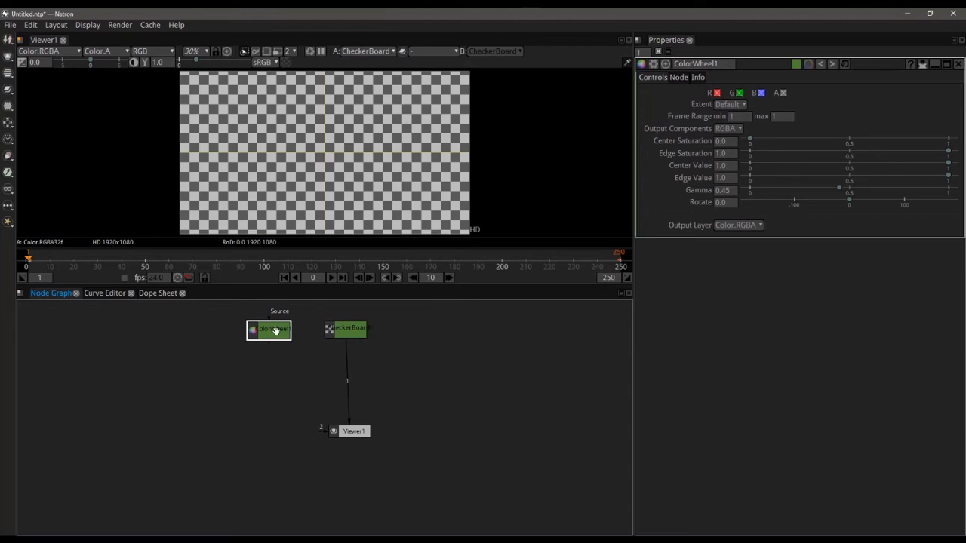
key("1")
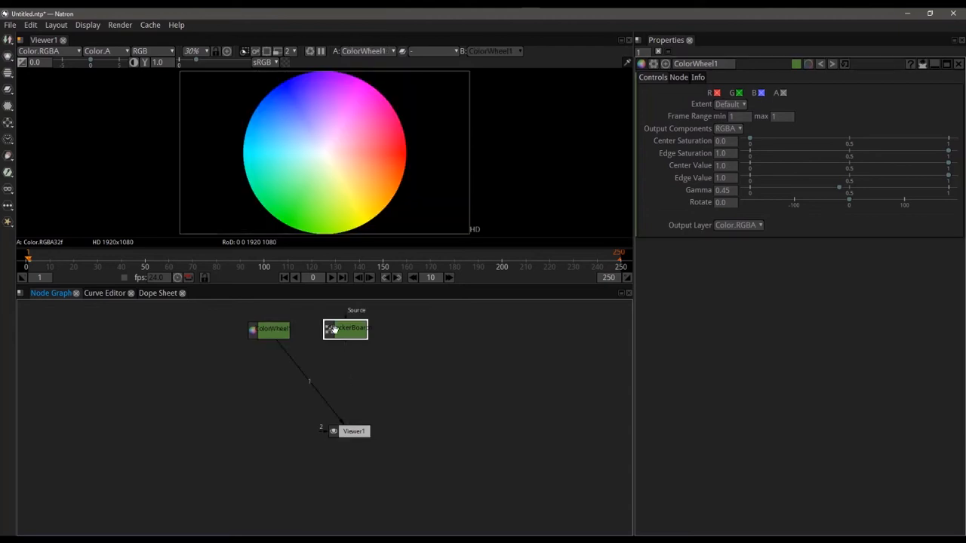
key("1")
key("1")
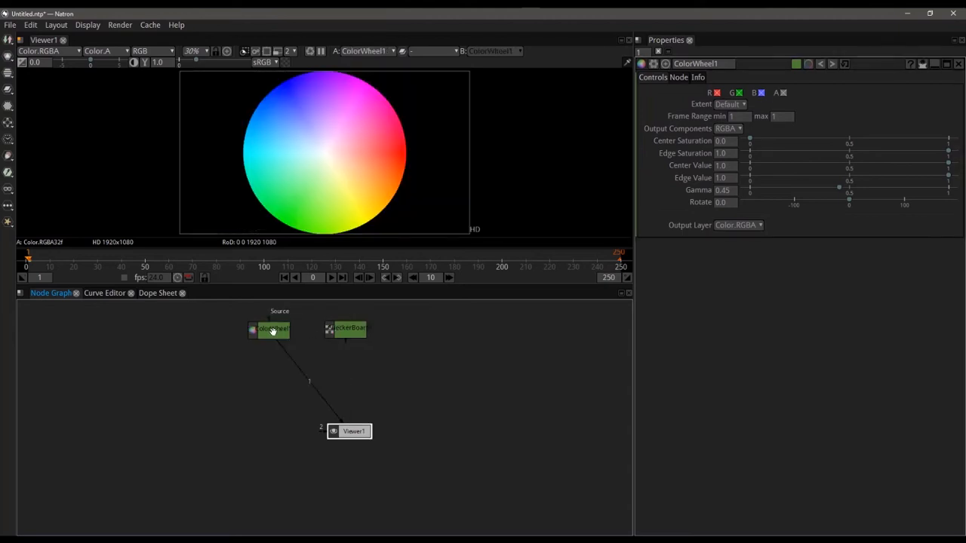
left_click(336, 330)
key("1")
Step: Connect the ColorWheel node to viewer input 2 and toggle the viewer between inputs 1 and 2
left_click(272, 330)
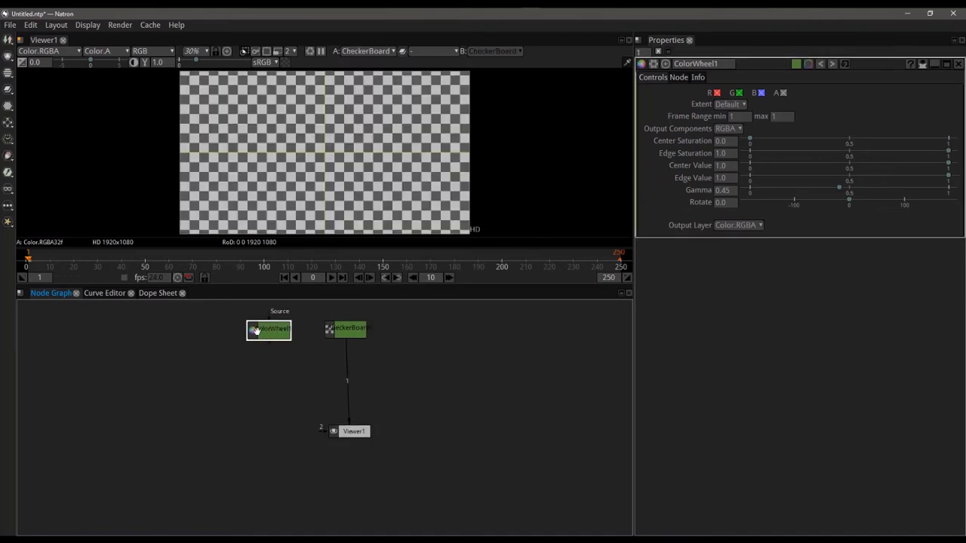
key("2")
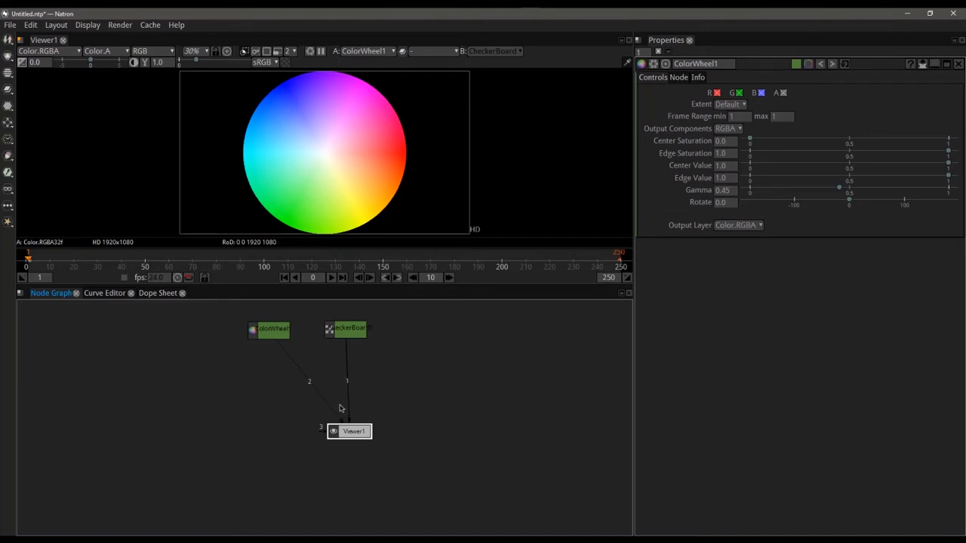
key("1")
key("2")
key("1")
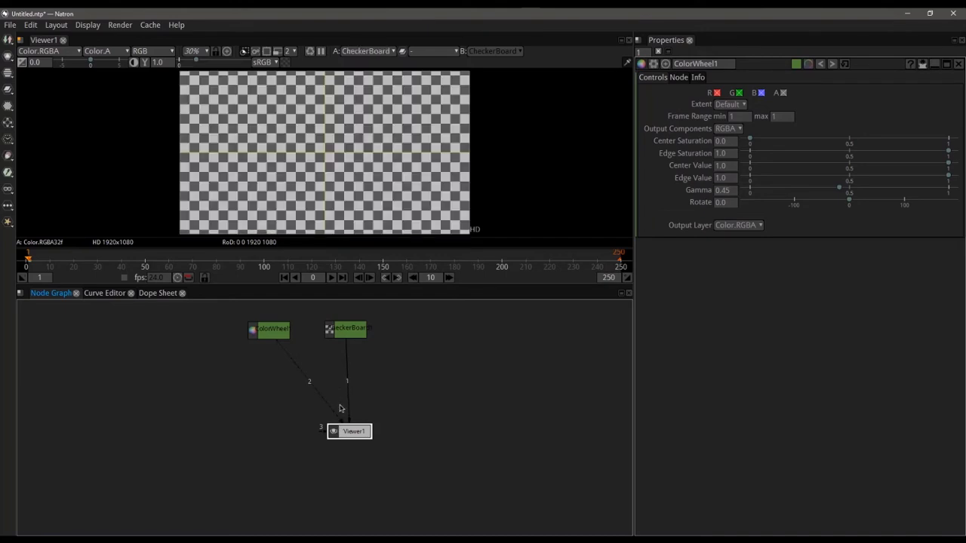
key("2")
key("1")
key("2")
key("1")
Step: Disconnect both image nodes from Viewer1, and connect the CheckerBoard's output to viewer input 1
left_click_drag(351, 406, 323, 407)
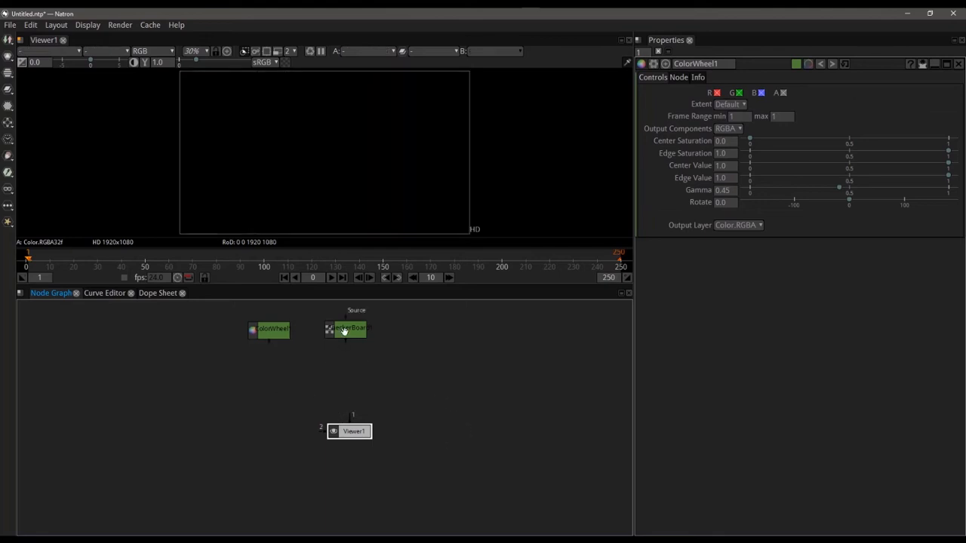
scroll(345, 355, "up", 4)
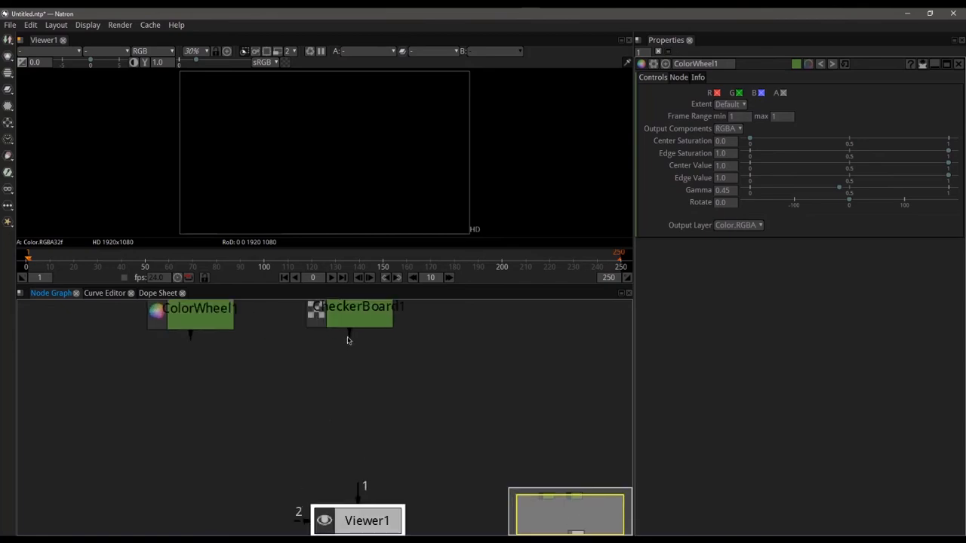
scroll(348, 359, "down", 3)
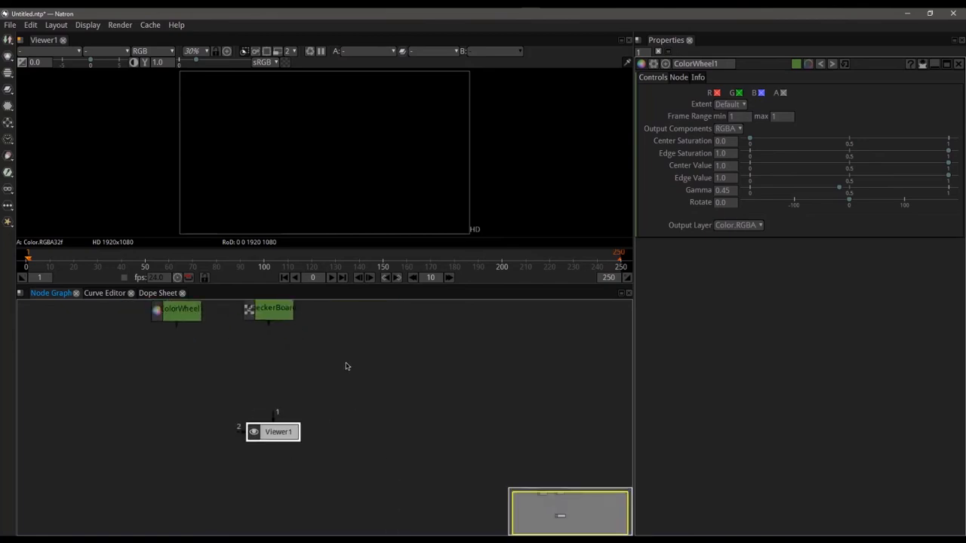
scroll(346, 367, "up", 3)
scroll(336, 367, "up", 1)
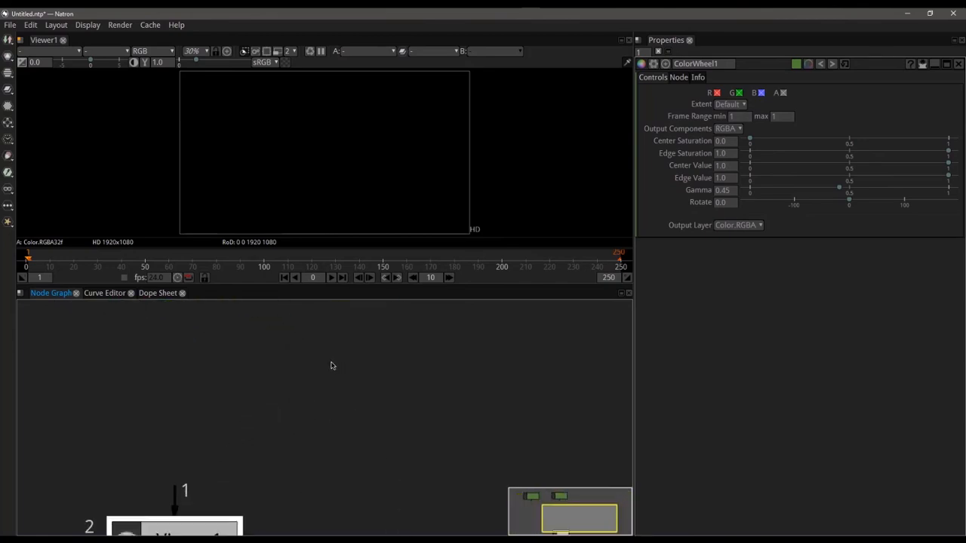
scroll(329, 366, "down", 1)
left_click_drag(207, 345, 307, 419)
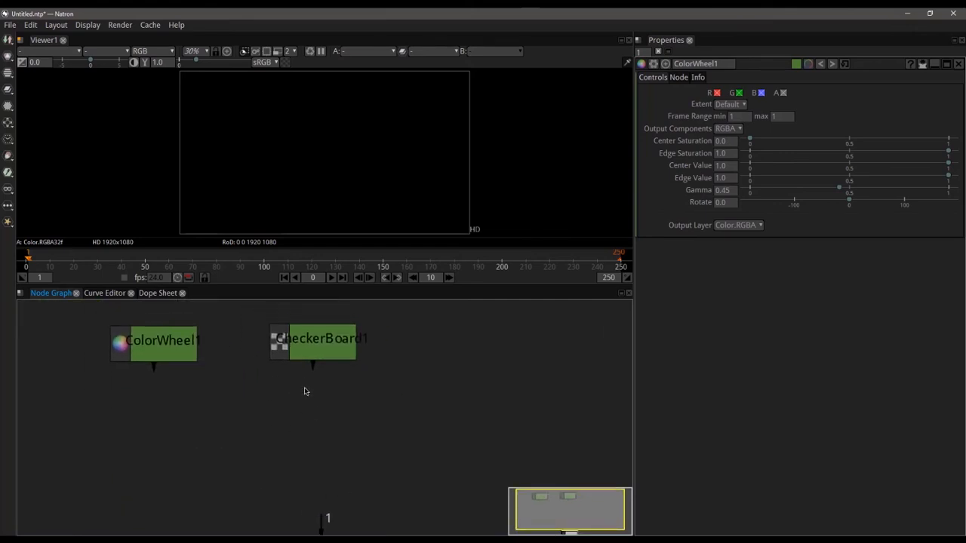
left_click_drag(312, 364, 314, 427)
left_click_drag(312, 366, 324, 533)
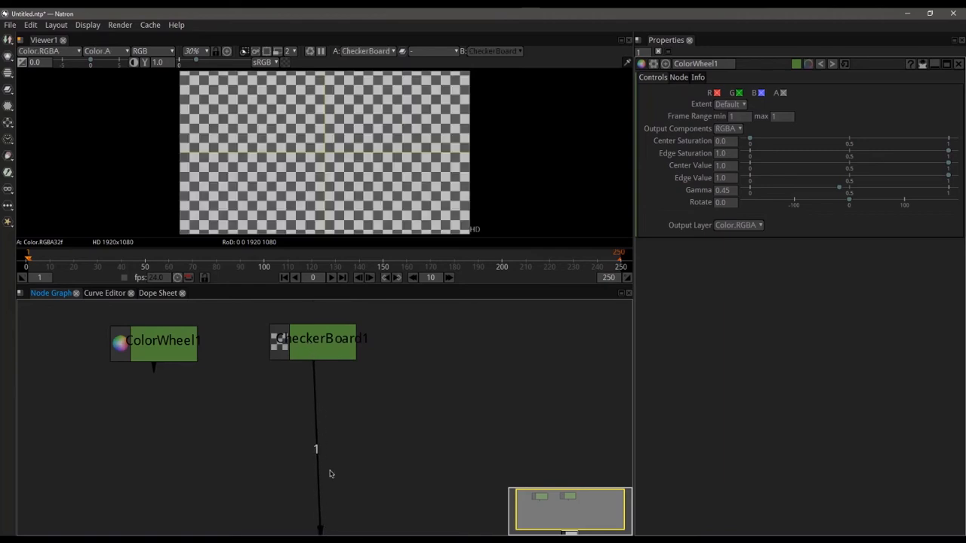
Step: Fit all nodes in the node graph and move the CheckerBoard node to the upper right of Viewer1
key("f")
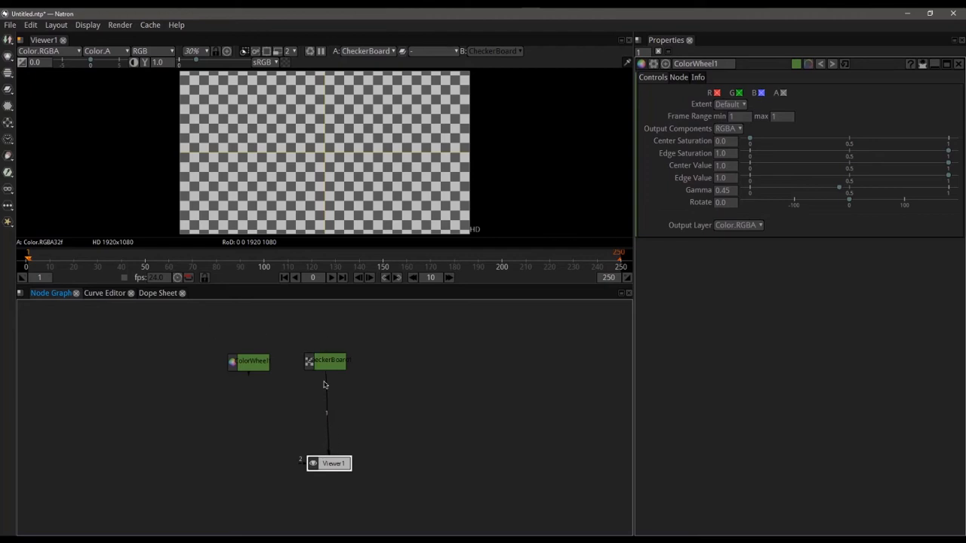
left_click_drag(325, 363, 436, 400)
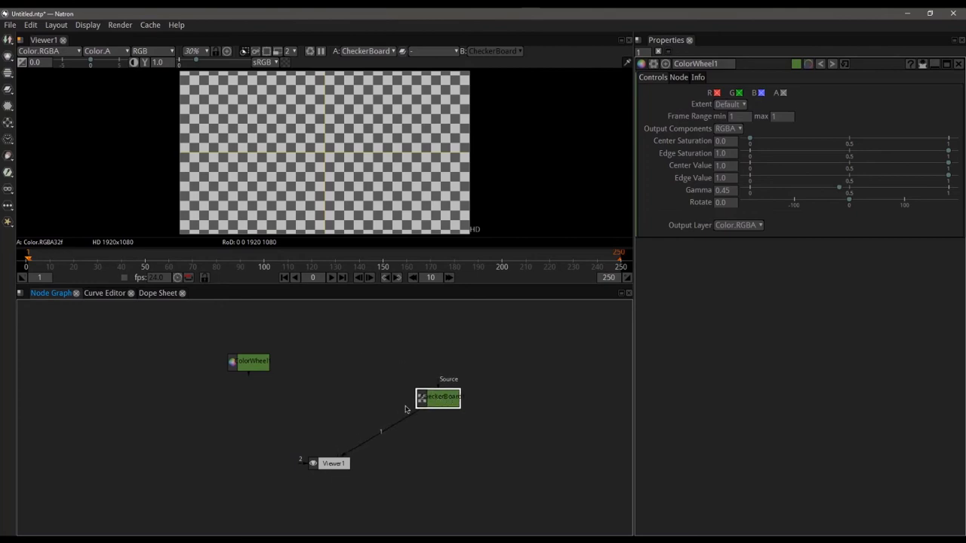
Step: Move the ColorWheel above the graph's centre, detach Viewer1 and place it far to the lower right, and put the CheckerBoard directly below the ColorWheel
left_click_drag(259, 361, 340, 344)
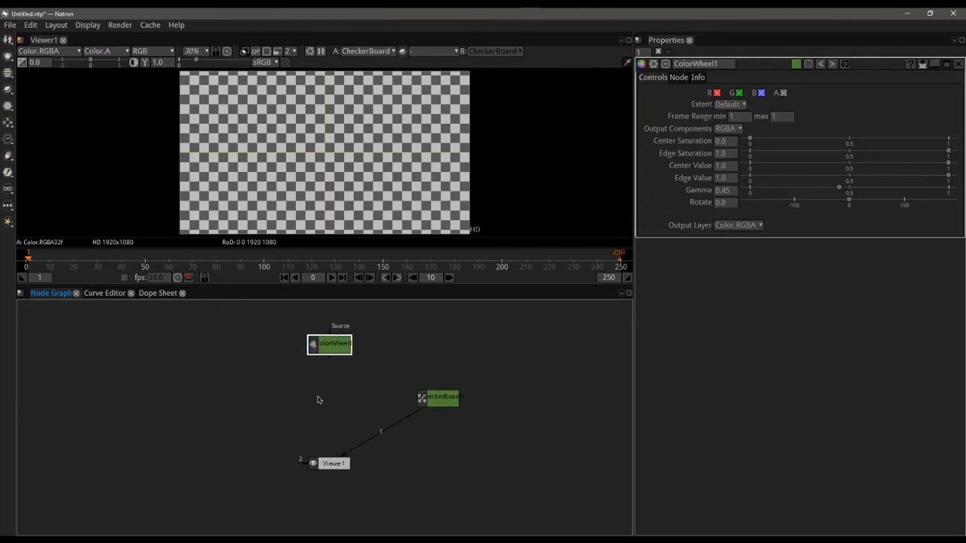
left_click_drag(353, 453, 588, 498)
left_click_drag(431, 395, 324, 387)
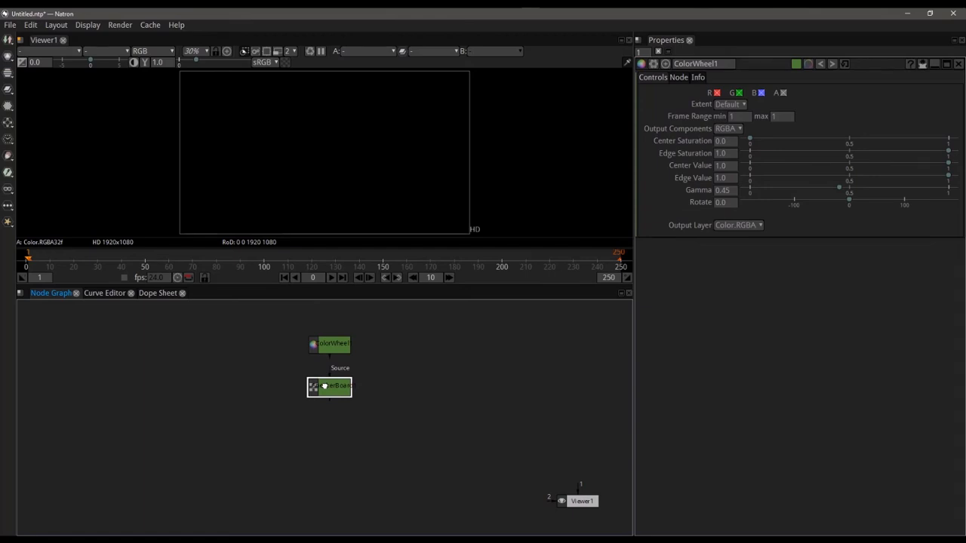
left_click(329, 345)
scroll(329, 379, "up", 2)
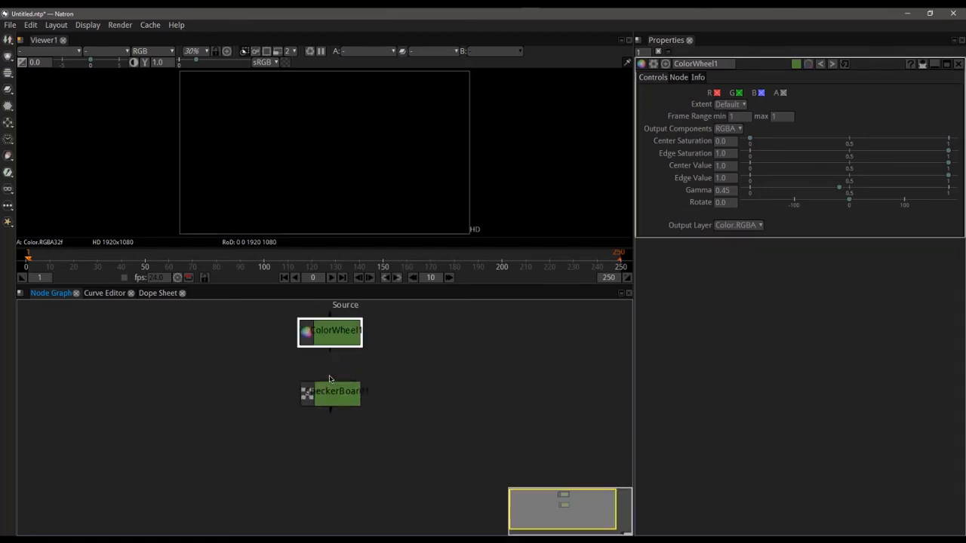
scroll(445, 378, "up", 2)
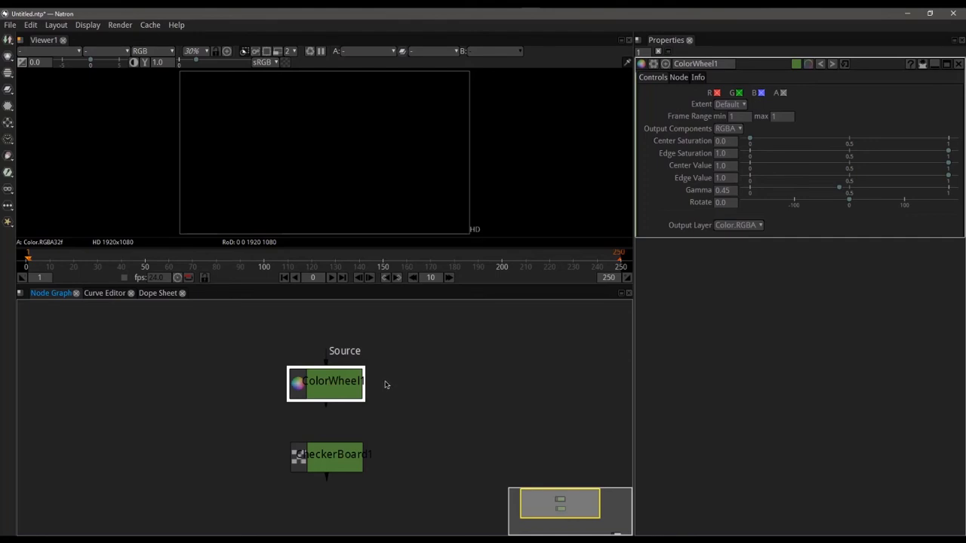
Step: Look at the Dope Sheet and the Curve Editor, and return to the Node Graph
left_click(161, 295)
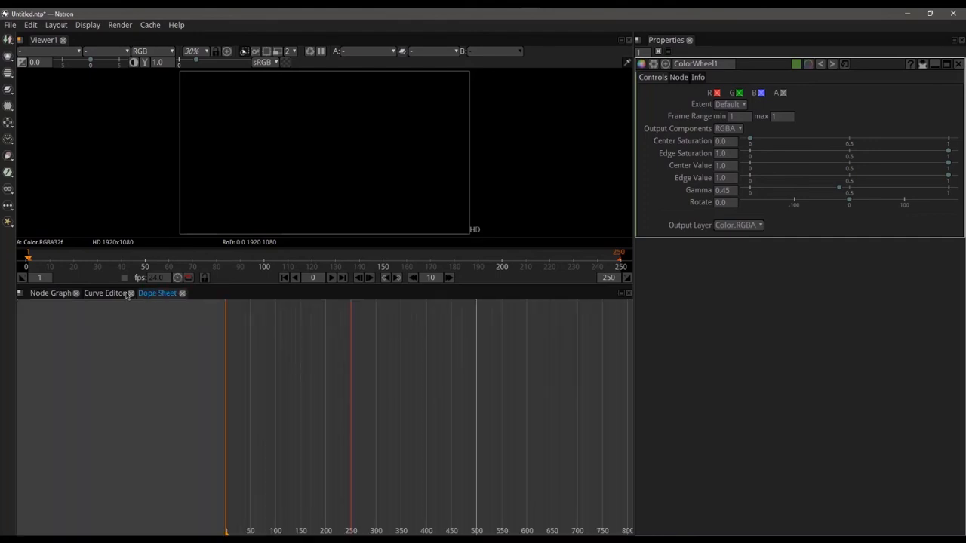
left_click(96, 294)
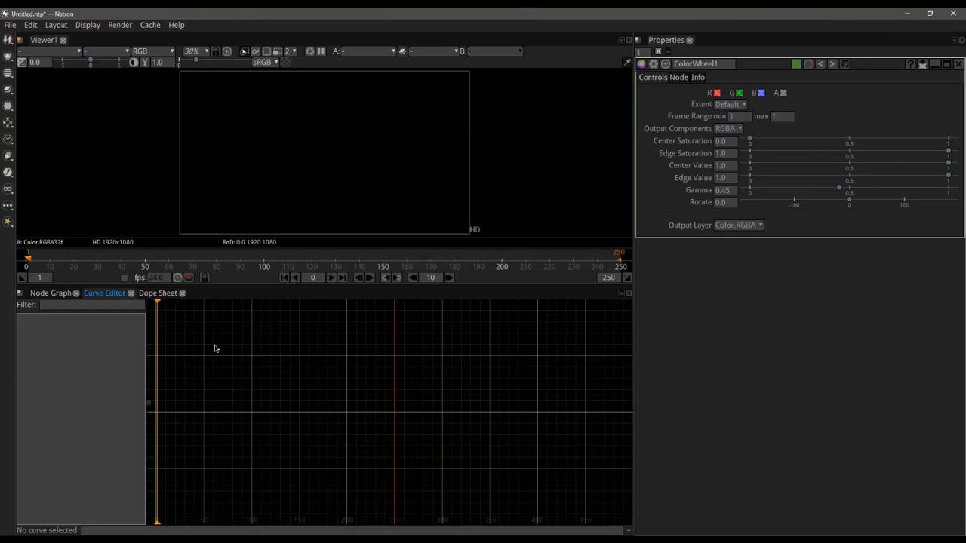
left_click(51, 293)
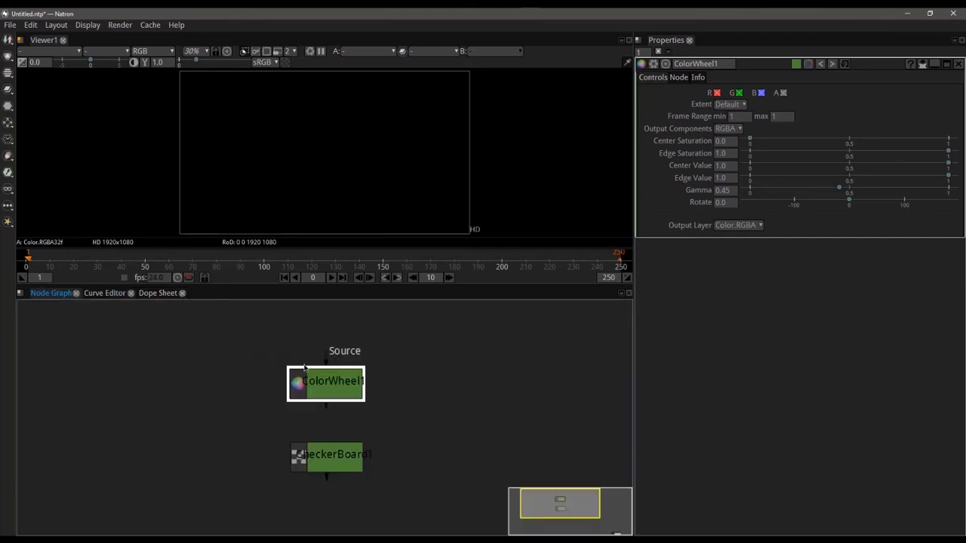
Step: Arrange the unconnected nodes side by side, with the ColorWheel left of the CheckerBoard, and leave both deselected
left_click_drag(326, 465, 327, 458)
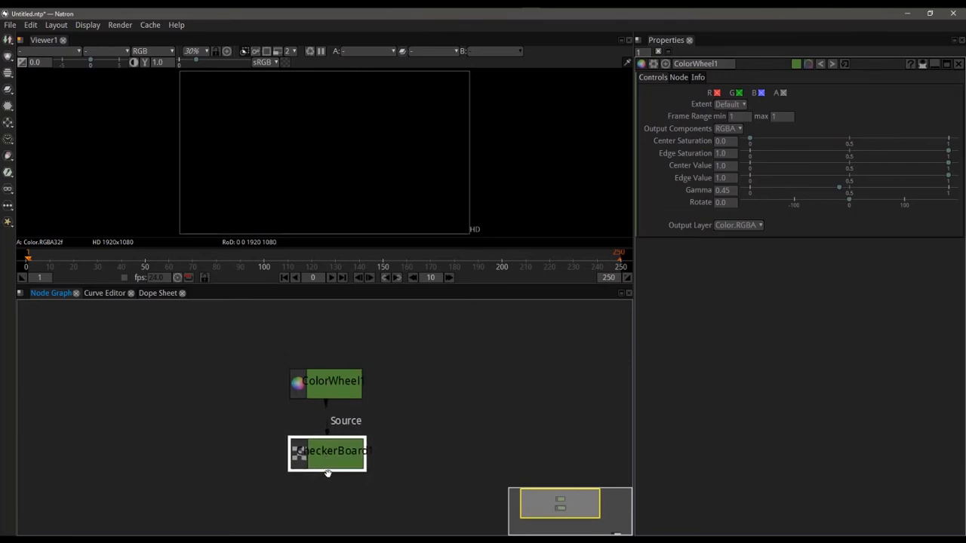
left_click_drag(322, 395, 158, 394)
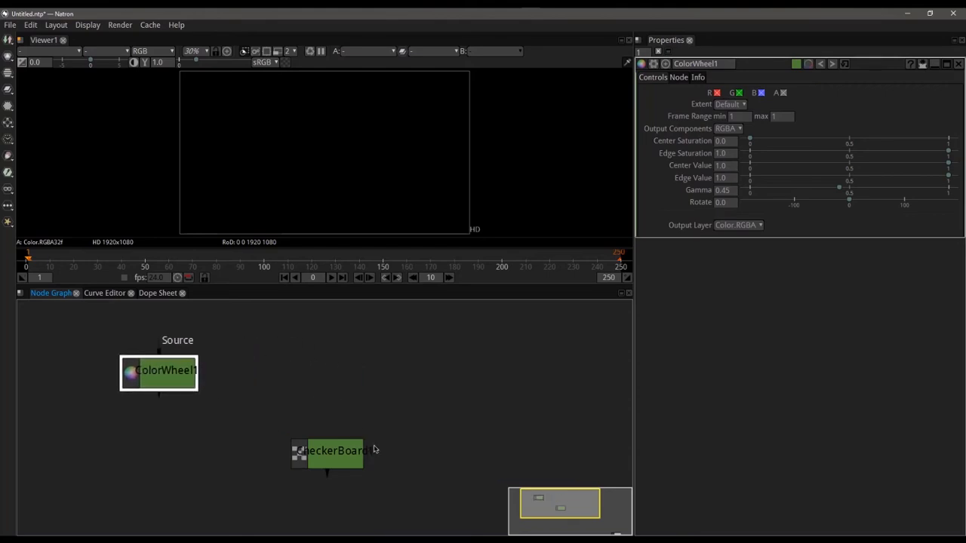
left_click_drag(332, 433, 333, 349)
left_click_drag(177, 370, 181, 363)
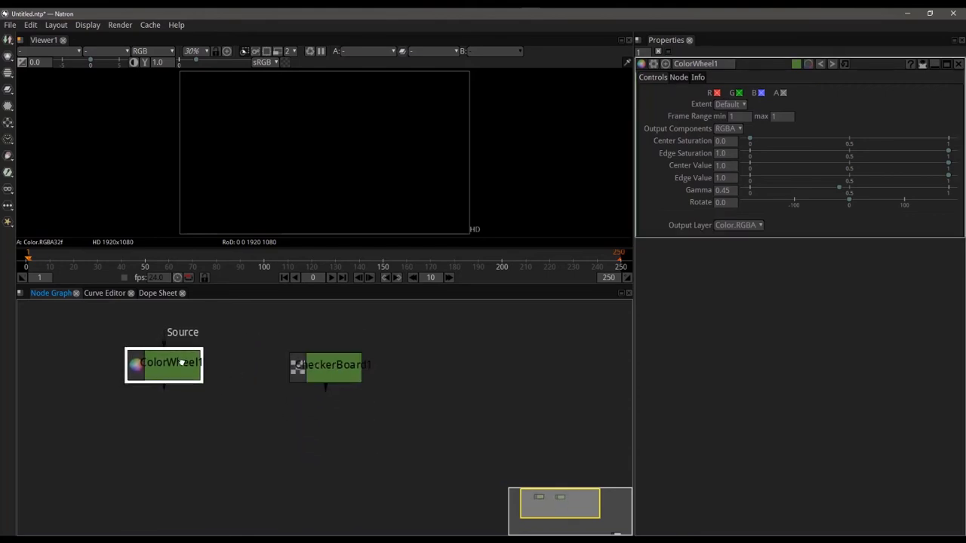
left_click(230, 383)
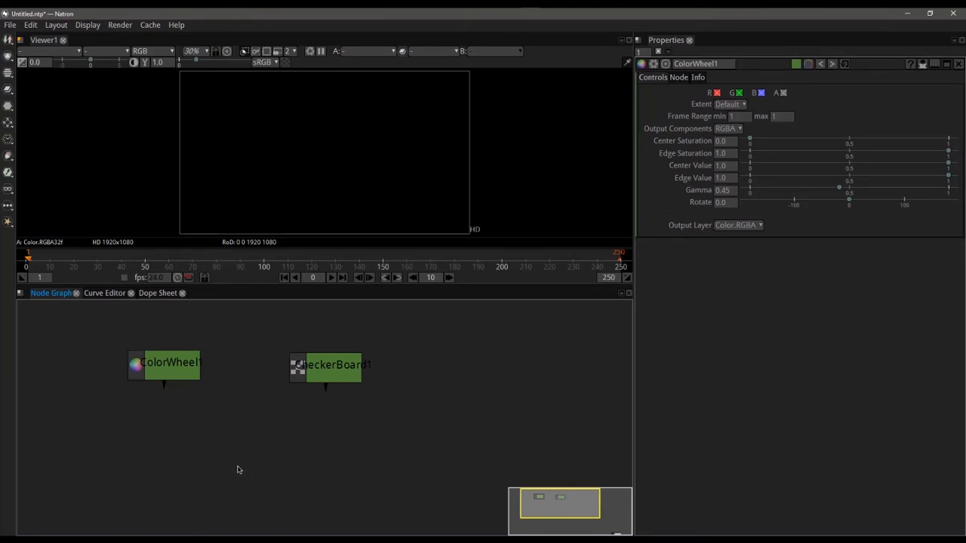
key("Tab")
type("merge")
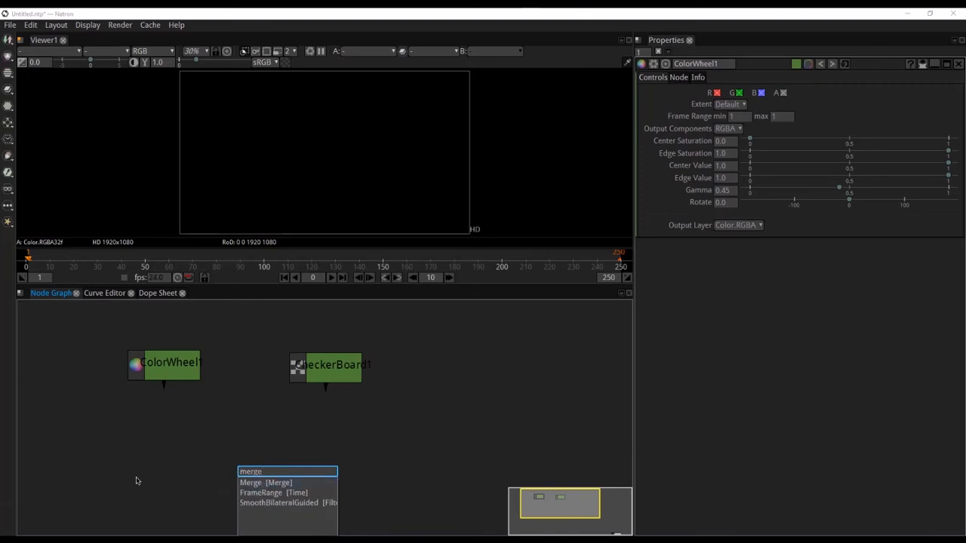
key("Escape")
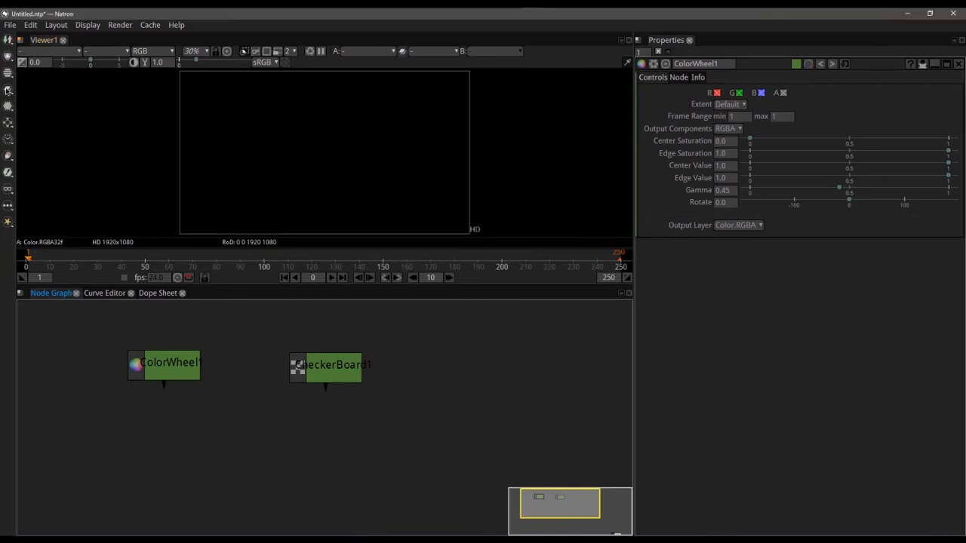
left_click(7, 89)
mouse_move(34, 133)
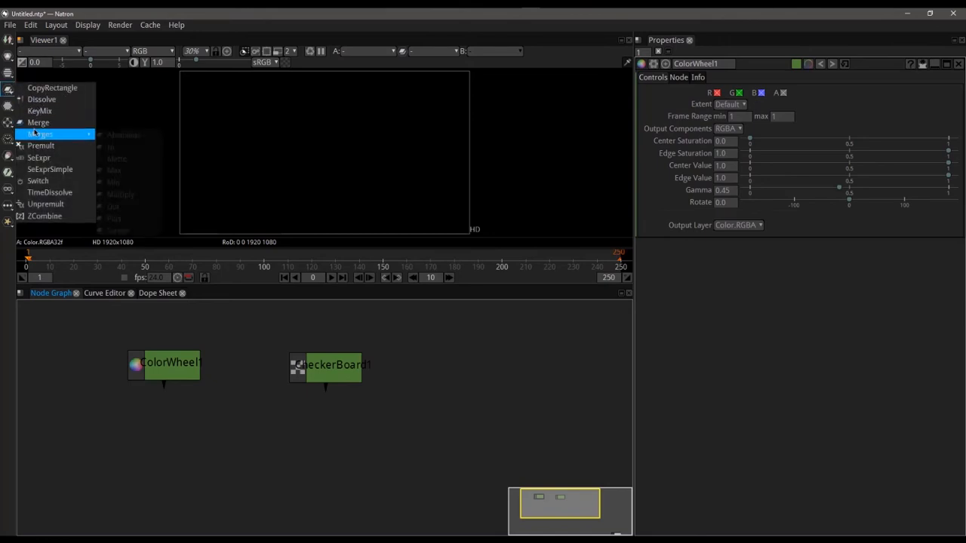
left_click(225, 508)
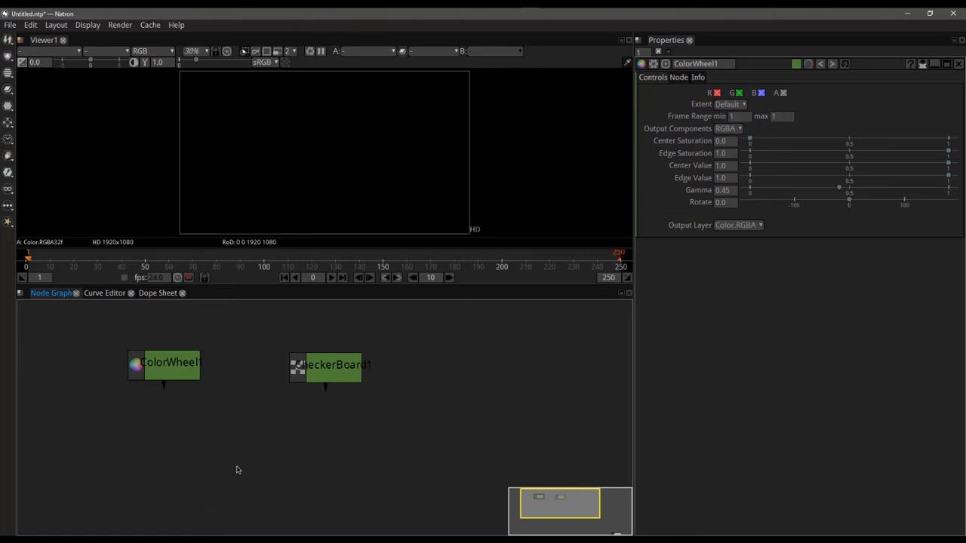
Step: Add a Merge node, connect its B input to the CheckerBoard and place it directly below that node
key("m")
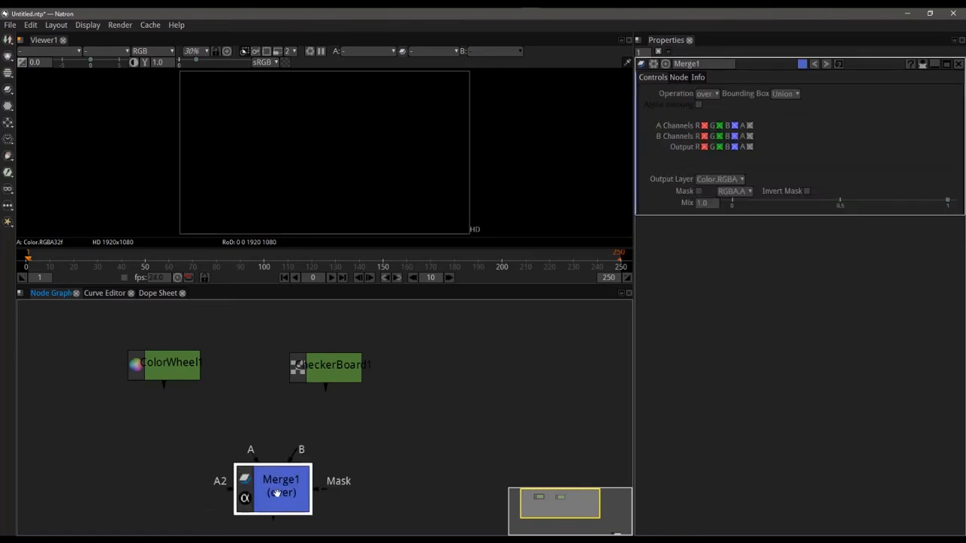
left_click_drag(273, 490, 243, 459)
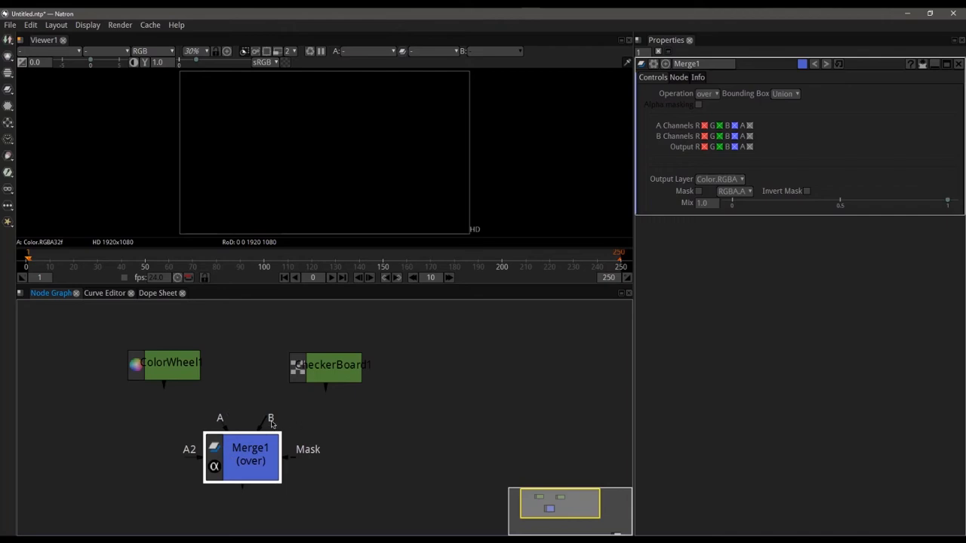
left_click_drag(265, 424, 243, 392)
left_click_drag(262, 424, 316, 373)
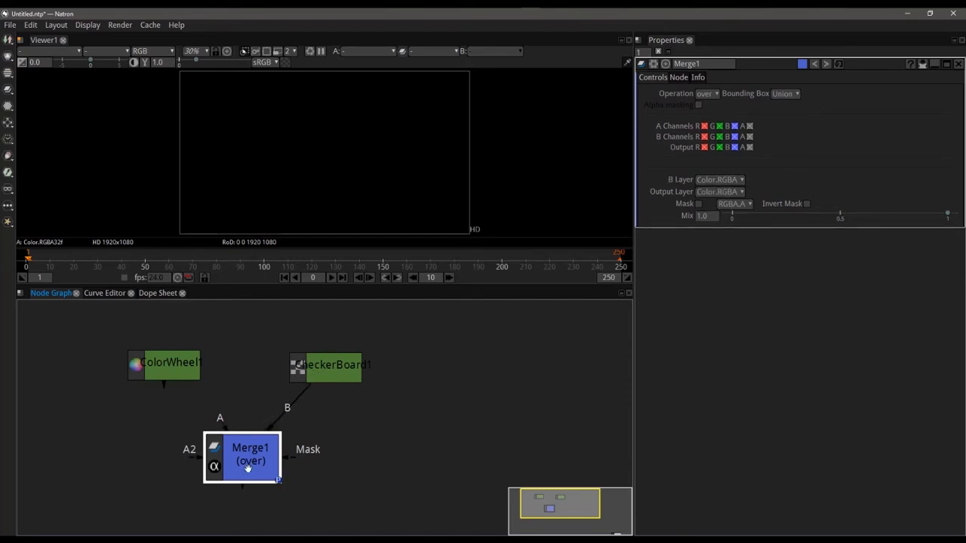
left_click_drag(252, 468, 325, 471)
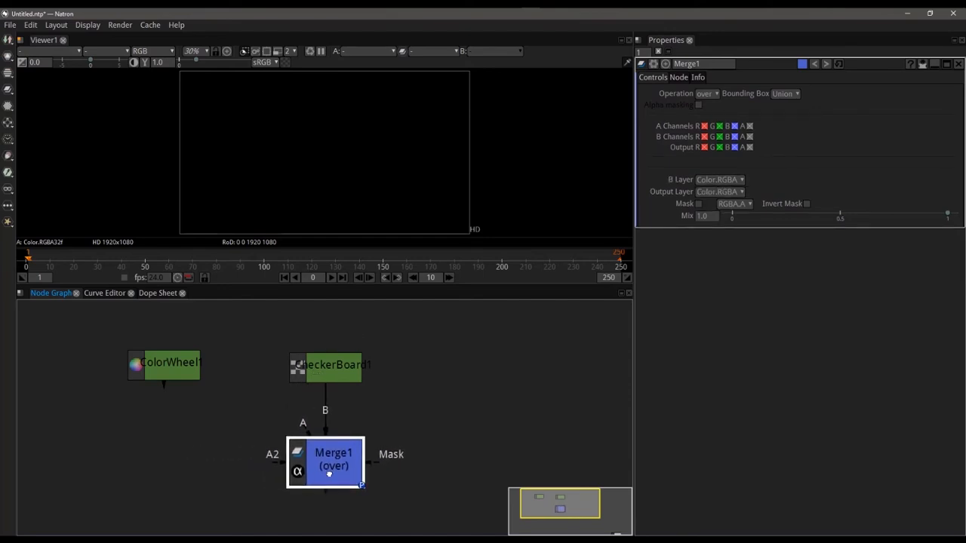
Step: Connect the Merge node's A input to the ColorWheel and show the merge on viewer input 1
left_click_drag(303, 426, 164, 374)
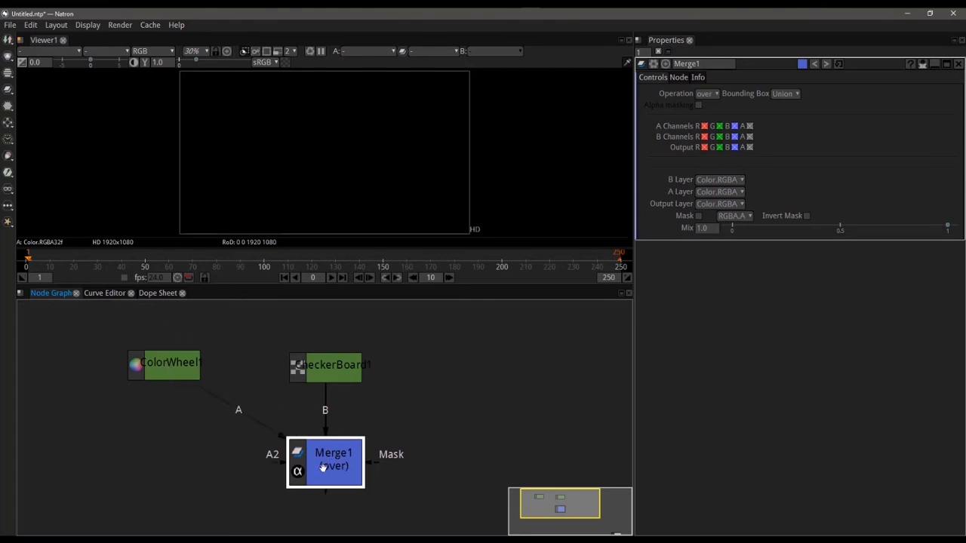
key("1")
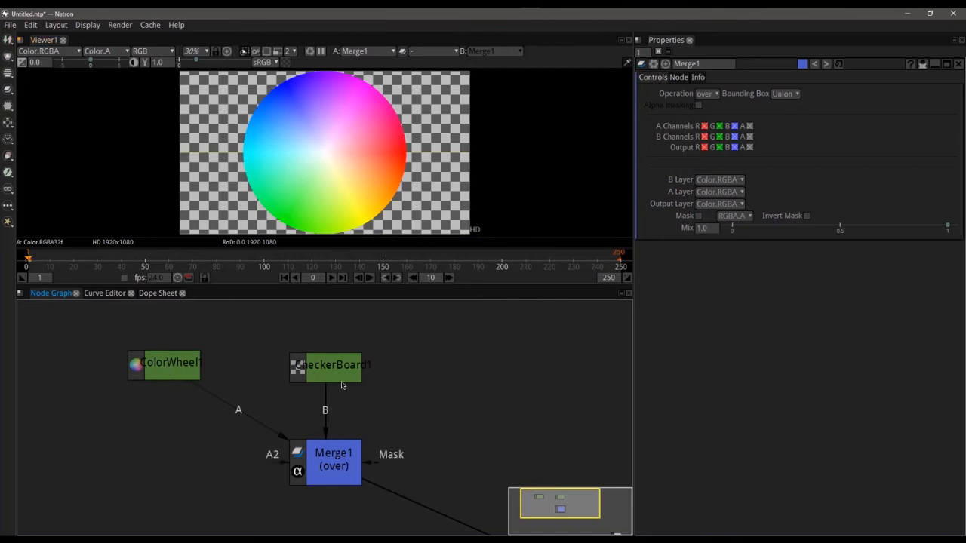
scroll(323, 430, "down", 3)
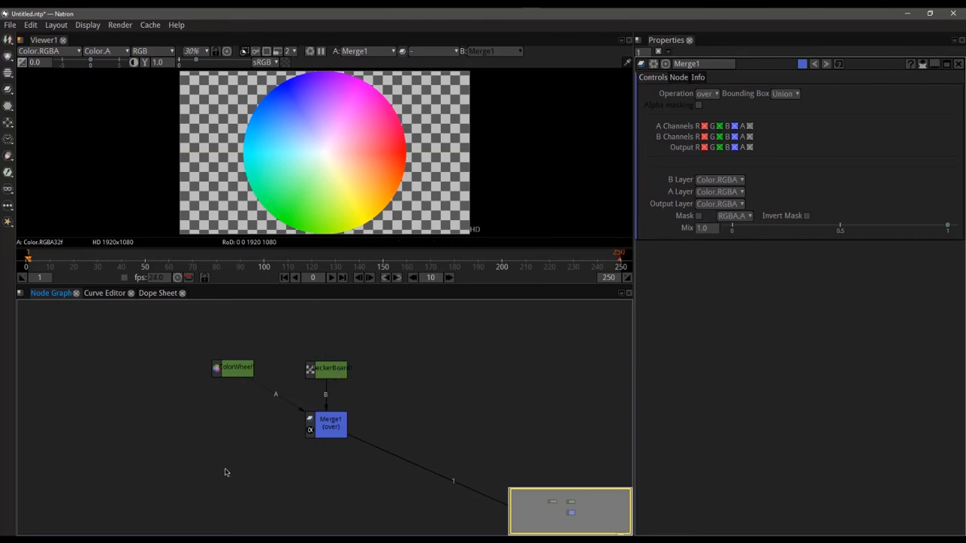
Step: Open the ColorWheel node's properties and deselect the node
left_click(233, 370)
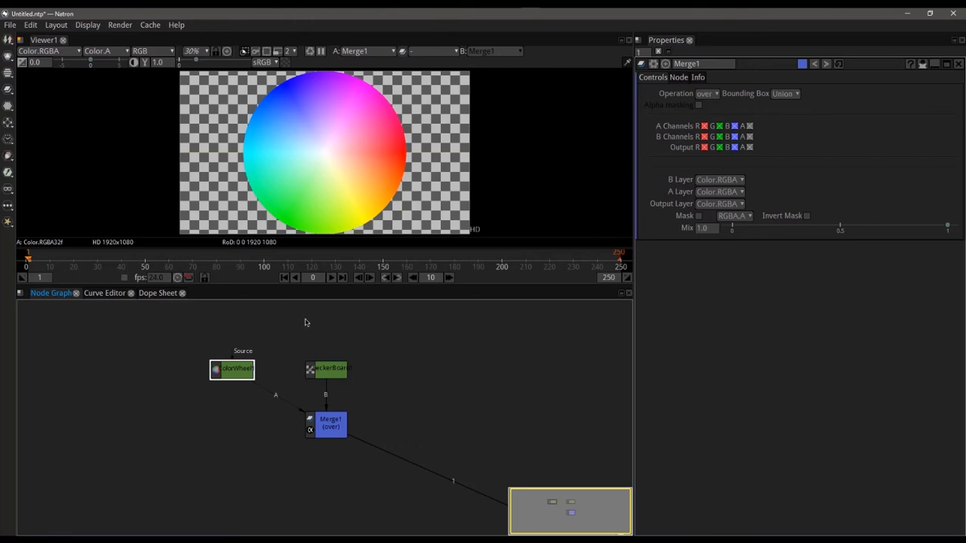
double_click(244, 373)
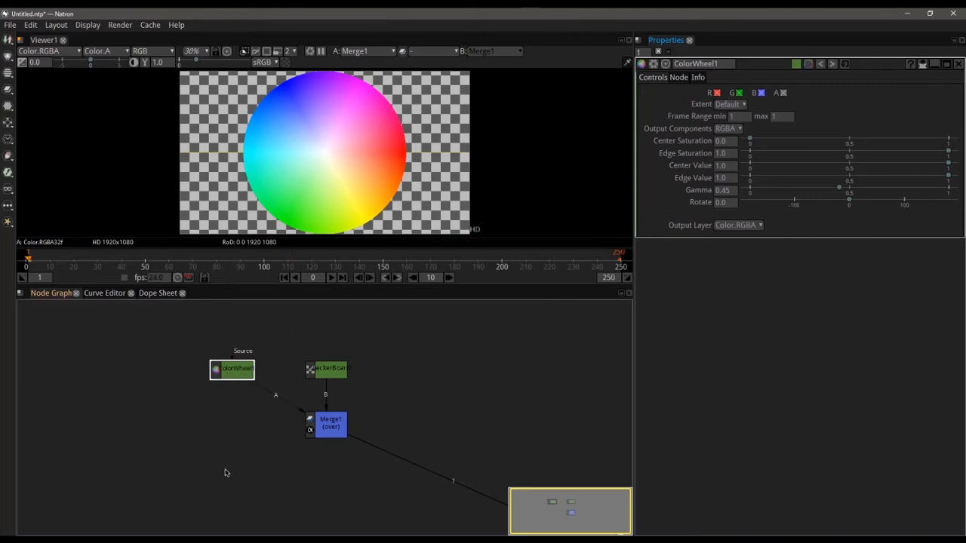
left_click(233, 408)
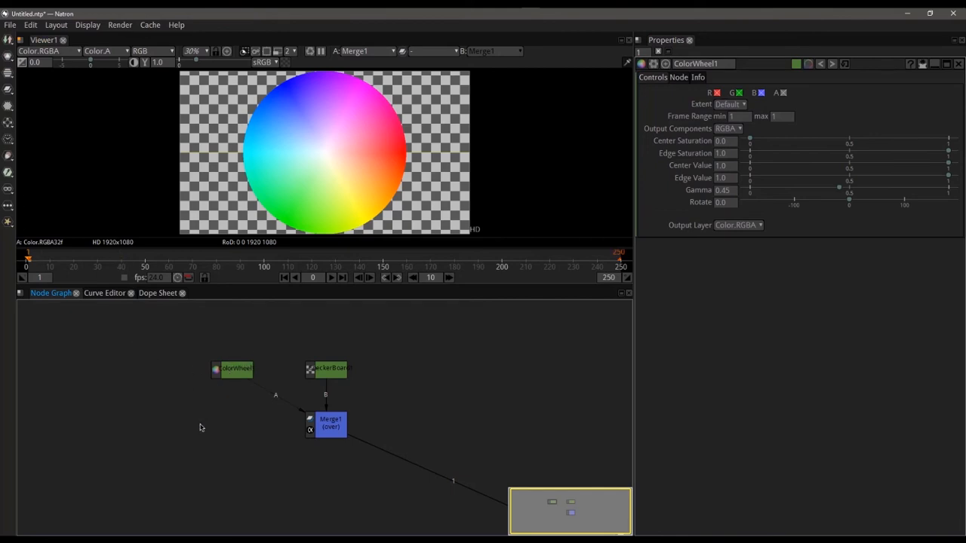
Step: Add an unconnected Transform node, insert it into the connection between the ColorWheel and the Merge's A input, and delete it
key("t")
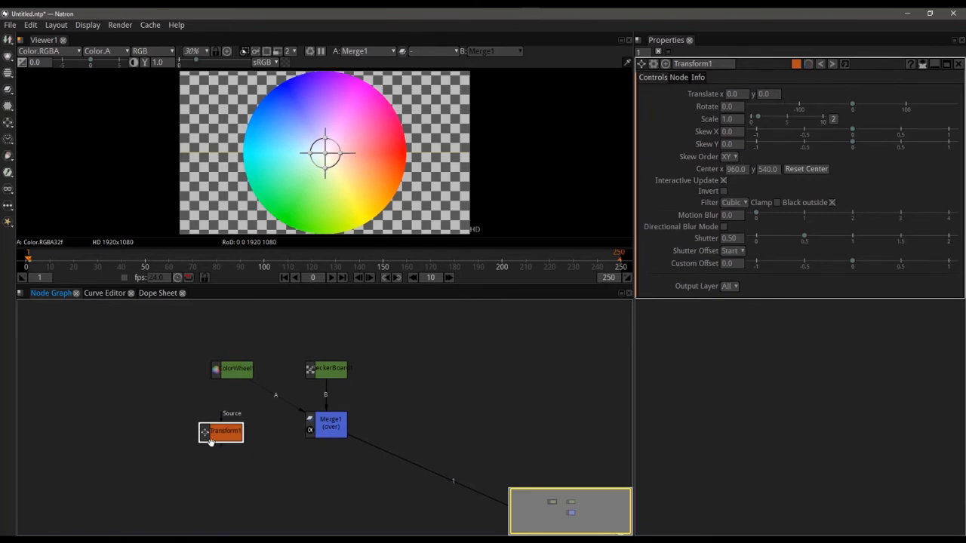
left_click_drag(212, 438, 232, 429)
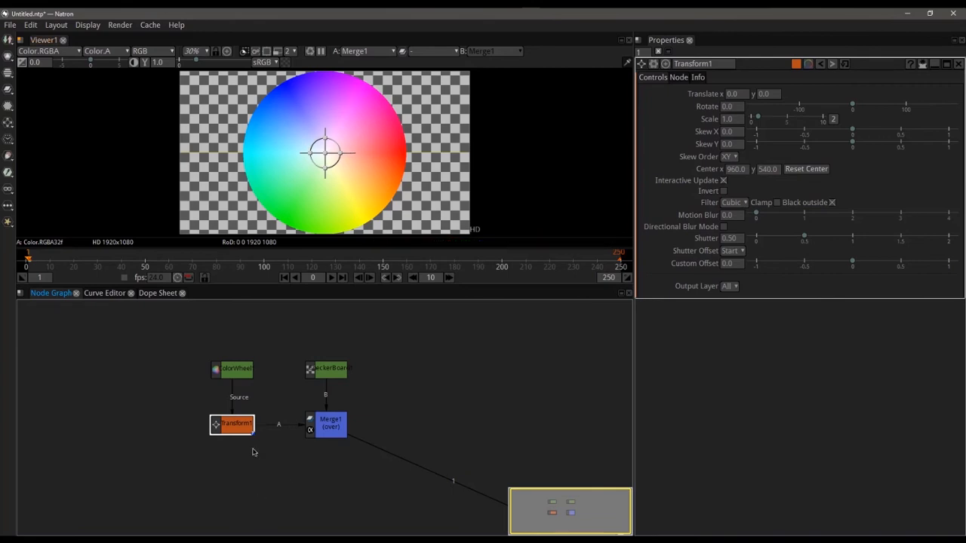
key("Delete")
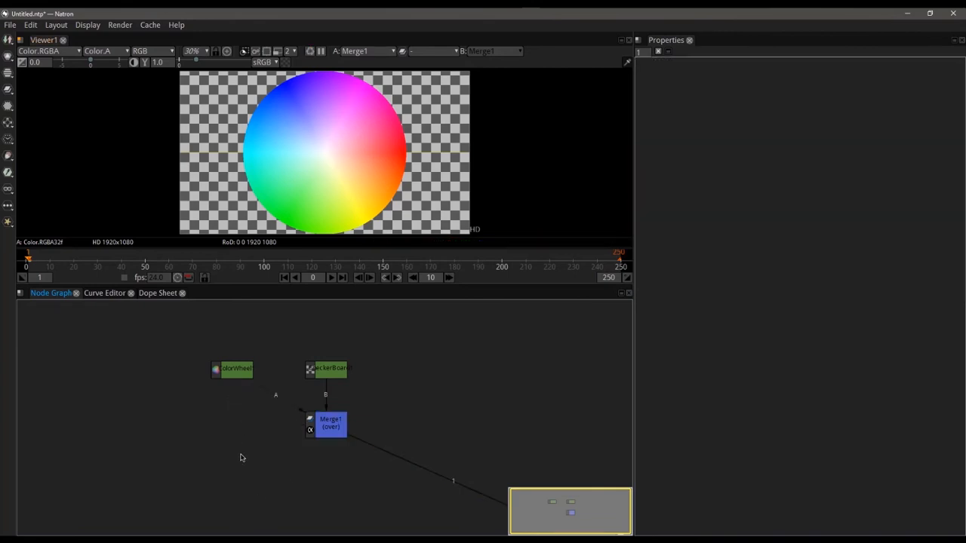
Step: Add a Transform node directly after the selected ColorWheel and delete it again
left_click(234, 378)
key("t")
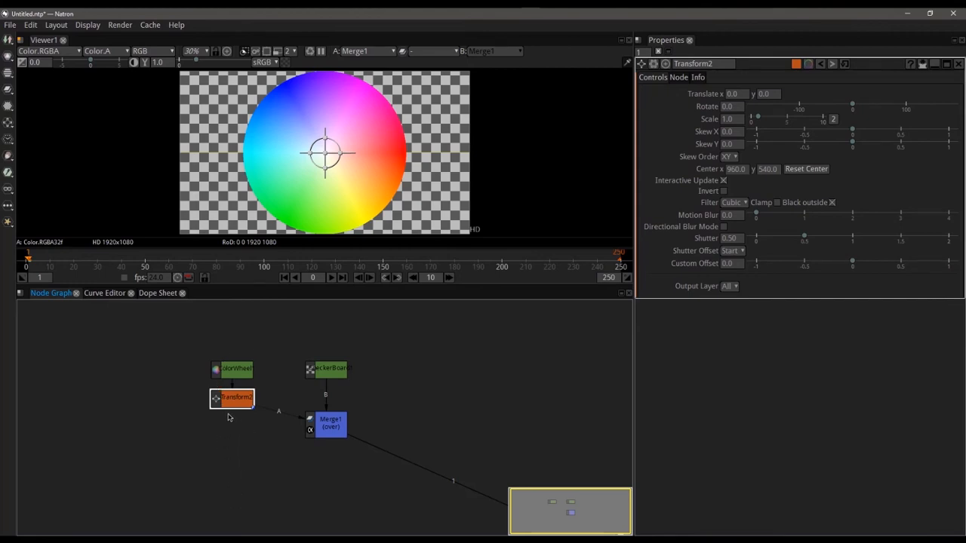
key("Delete")
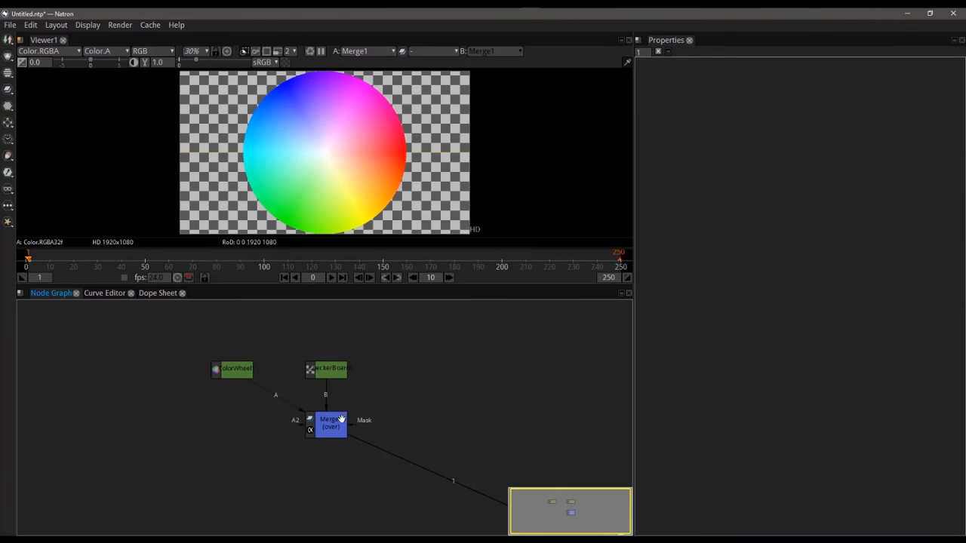
Step: Replace Merge1 with a new Merge below the CheckerBoard, using the ColorWheel as A and CheckerBoard as B, and show it on viewer input 1
left_click(324, 420)
key("Delete")
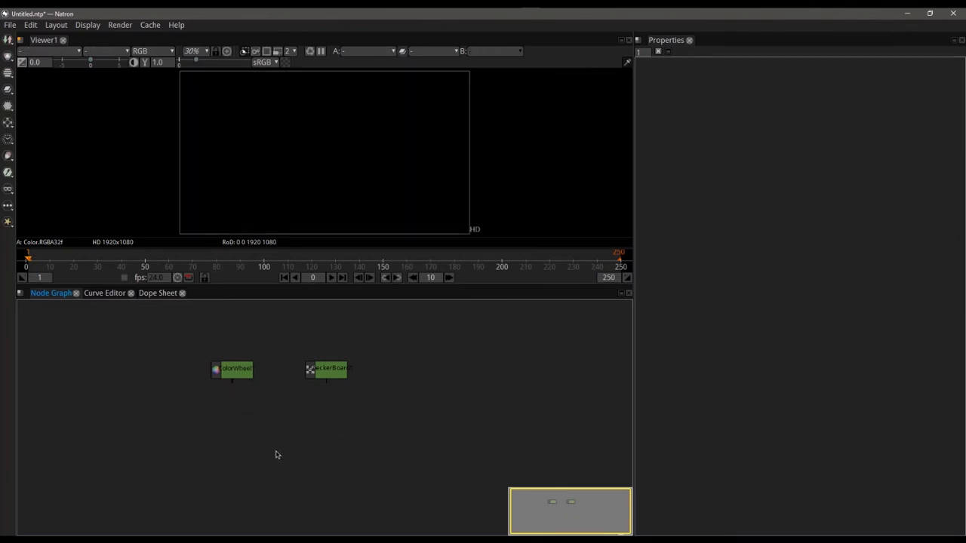
left_click(226, 371)
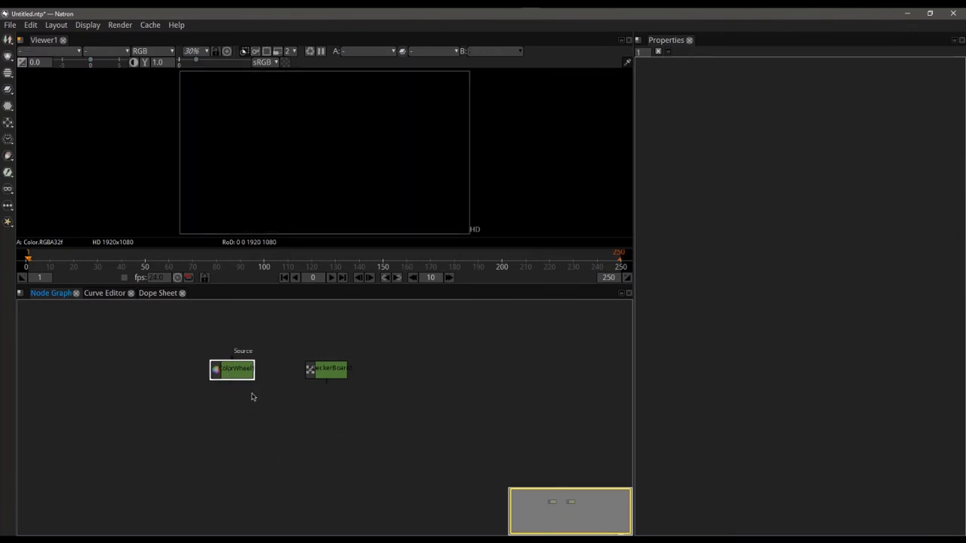
key("m")
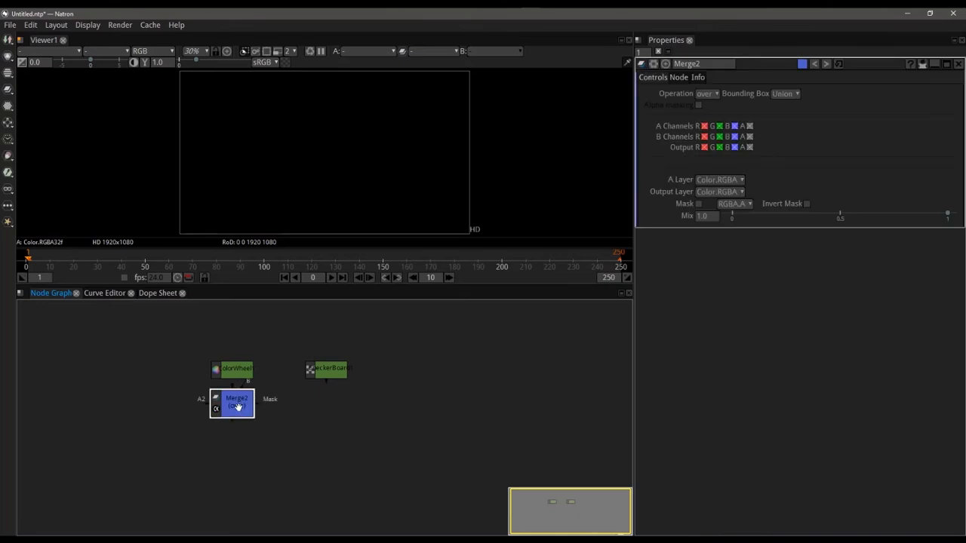
left_click_drag(237, 405, 325, 442)
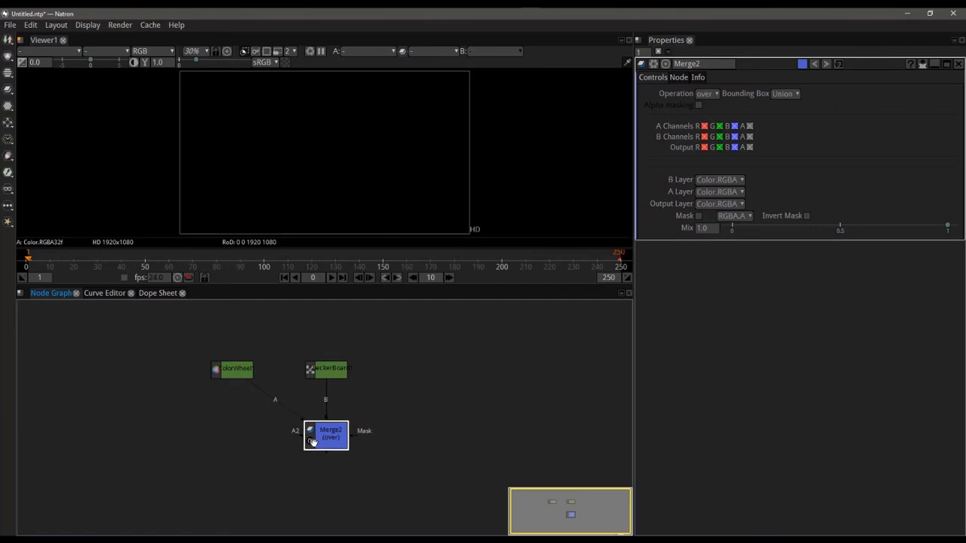
key("1")
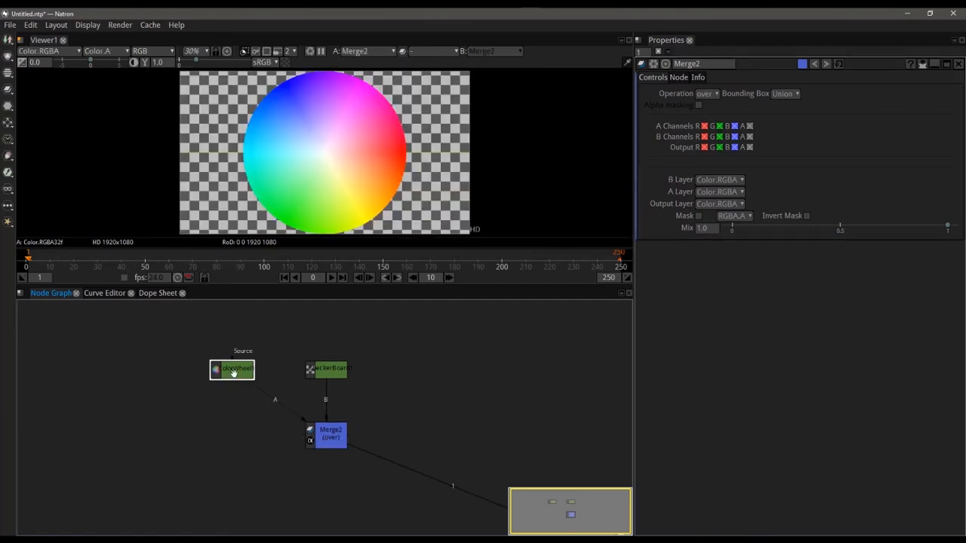
Step: Add a Transform node directly after the ColorWheel and reduce its scale to about 0.23
key("t")
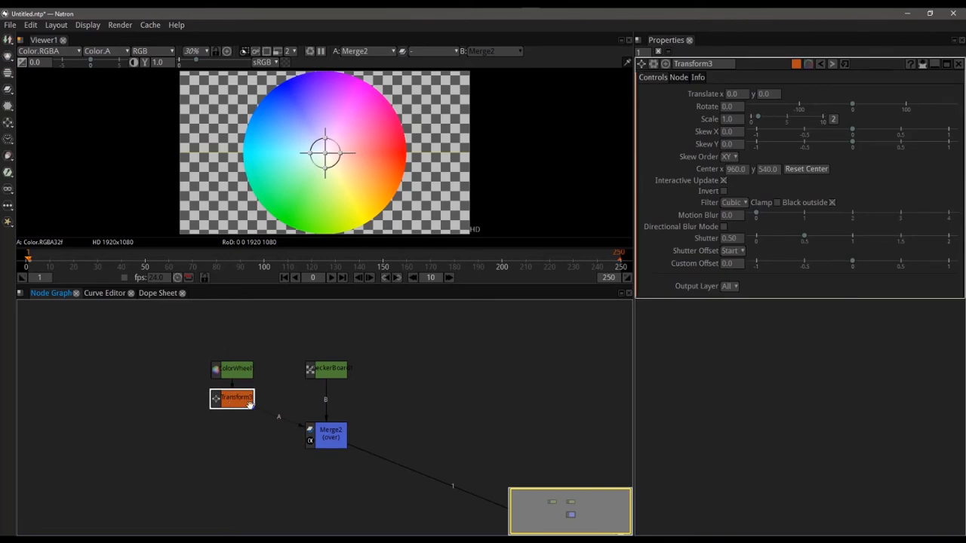
left_click(321, 444)
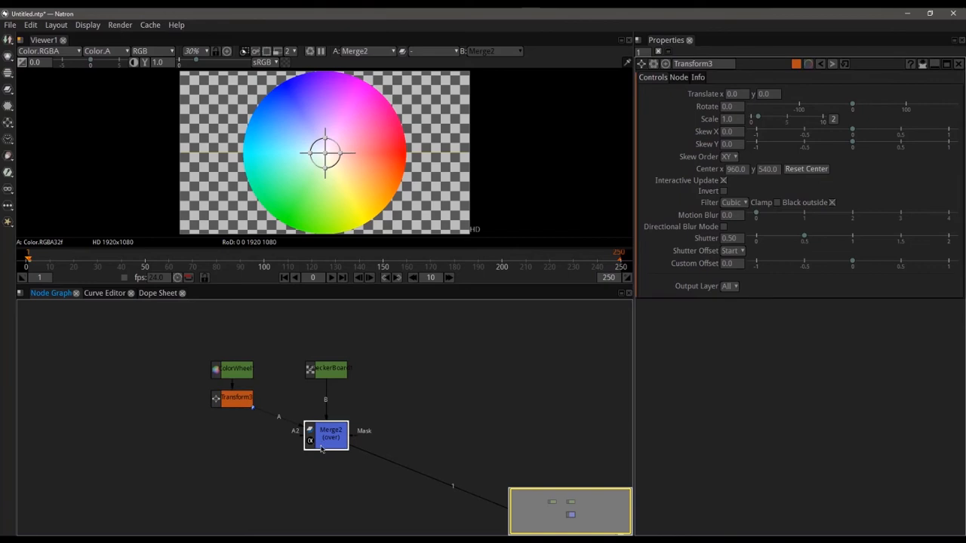
left_click(239, 399)
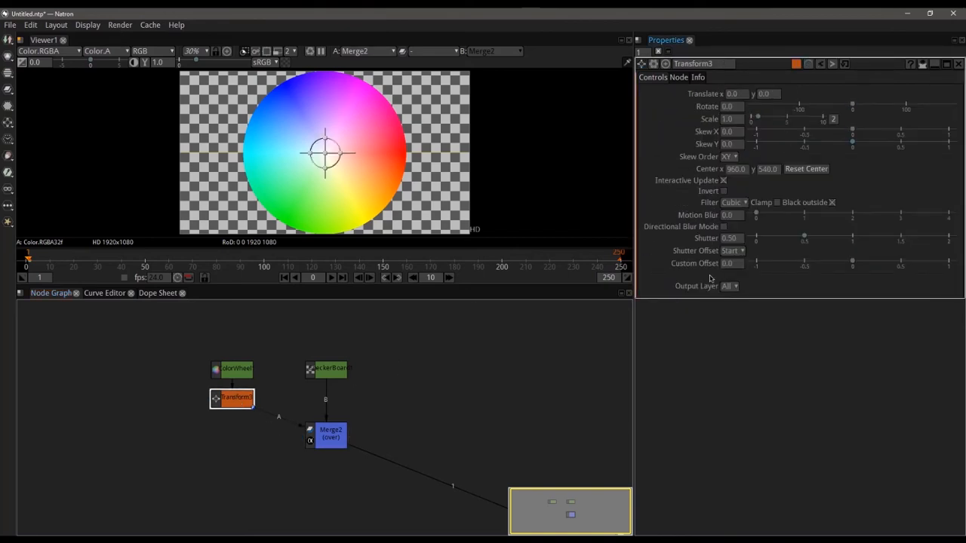
left_click(757, 119)
left_click_drag(757, 119, 753, 121)
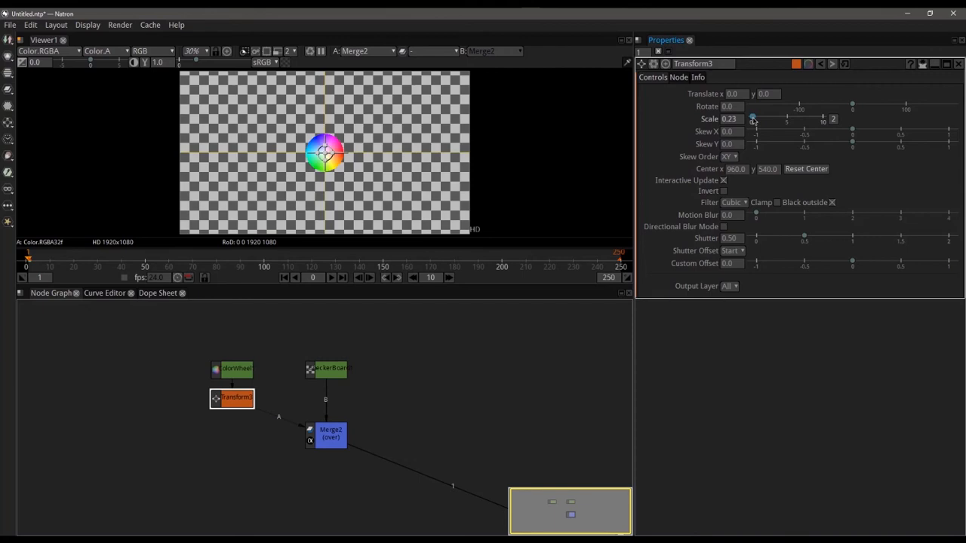
Step: Move the color wheel to the image's upper-left corner, about -812, 396 in Translate, and set its rotation to 180
scroll(324, 152, "up", 2)
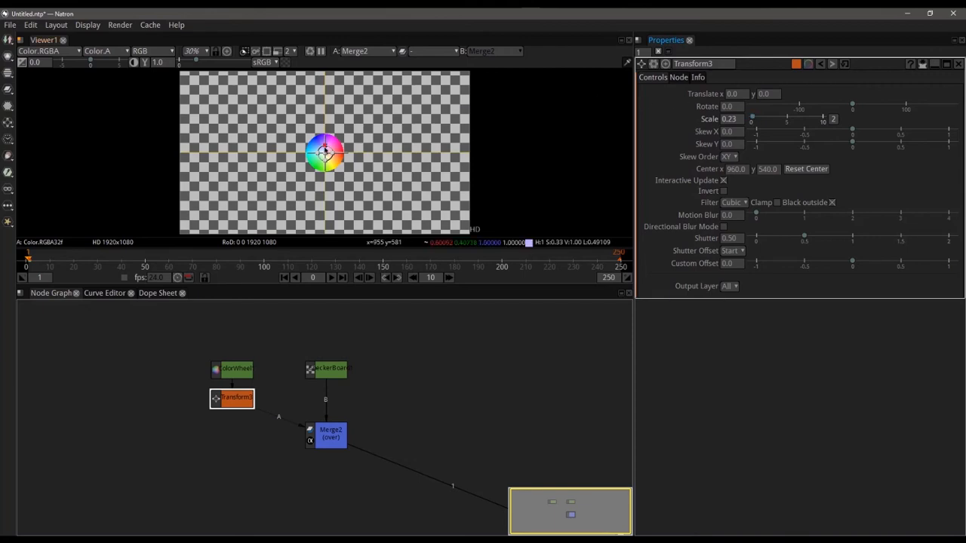
scroll(324, 155, "down", 3)
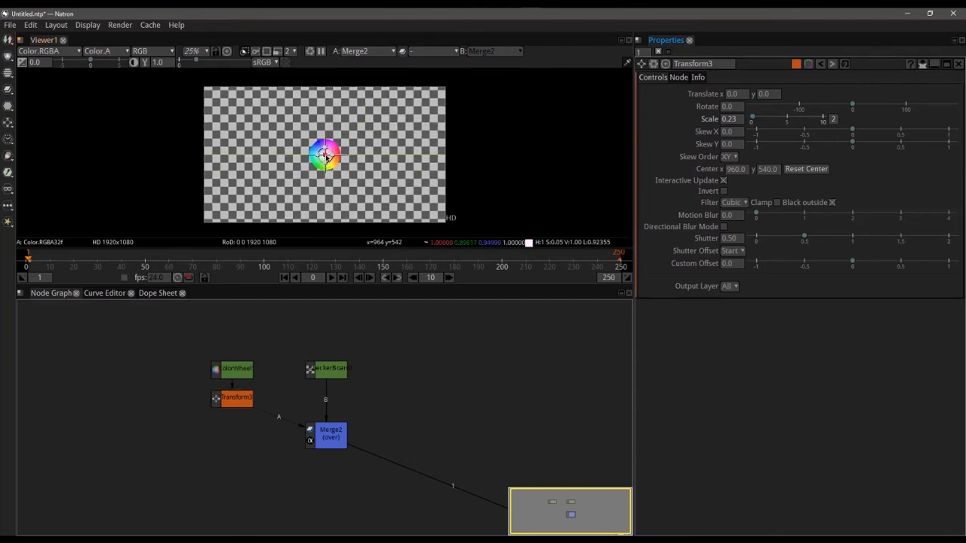
left_click_drag(325, 154, 223, 107)
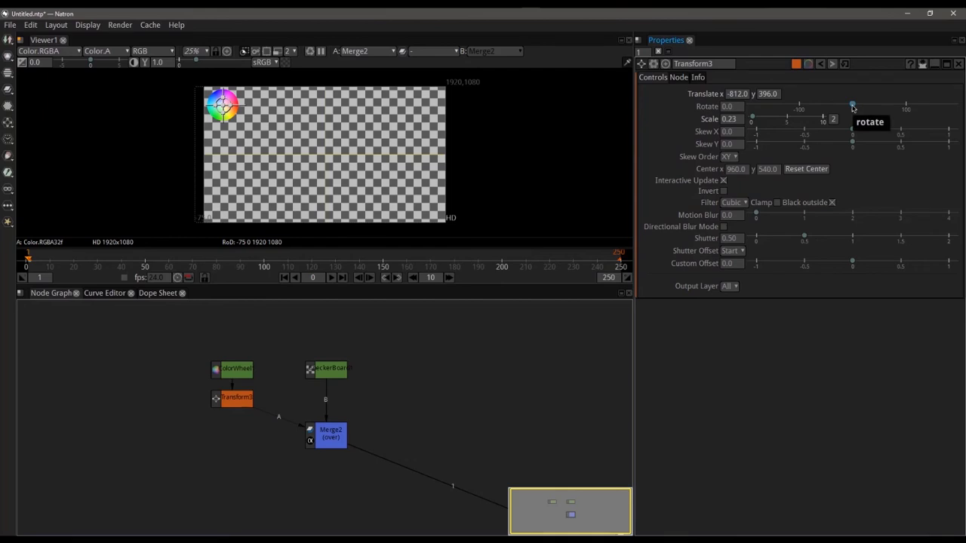
left_click_drag(853, 106, 948, 106)
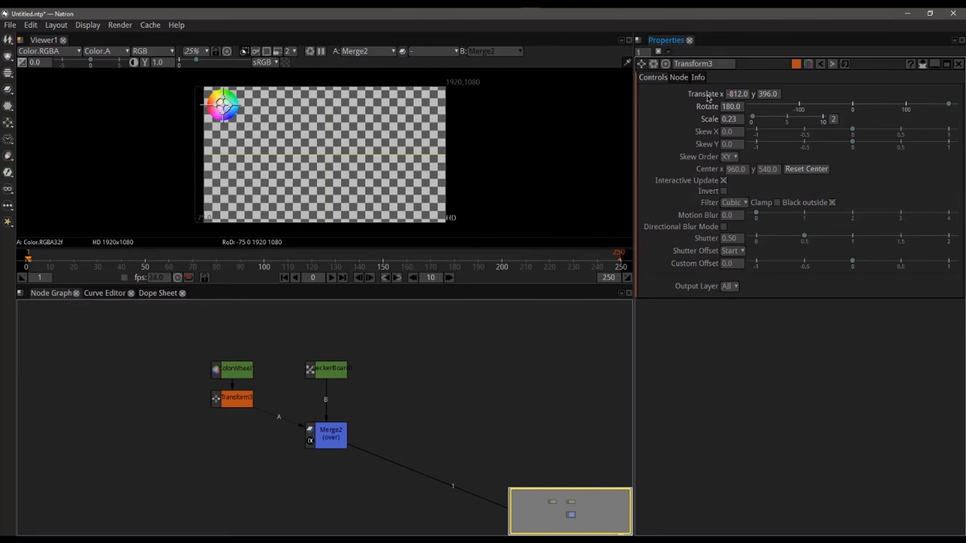
Step: Key the Transform's Translate and Rotate at the first frame, and at frame 30 move the wheel to the upper-right corner, about 816, 408
right_click(708, 96)
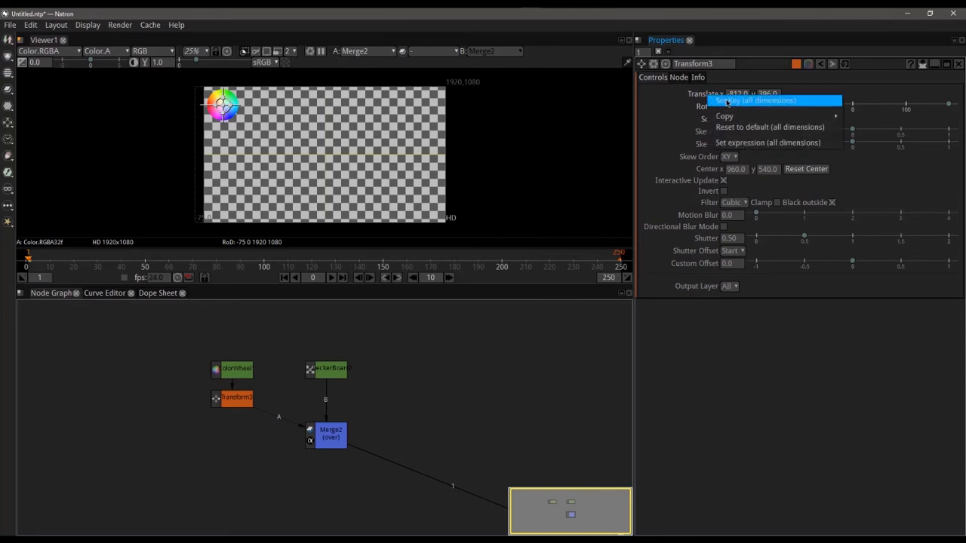
left_click(727, 101)
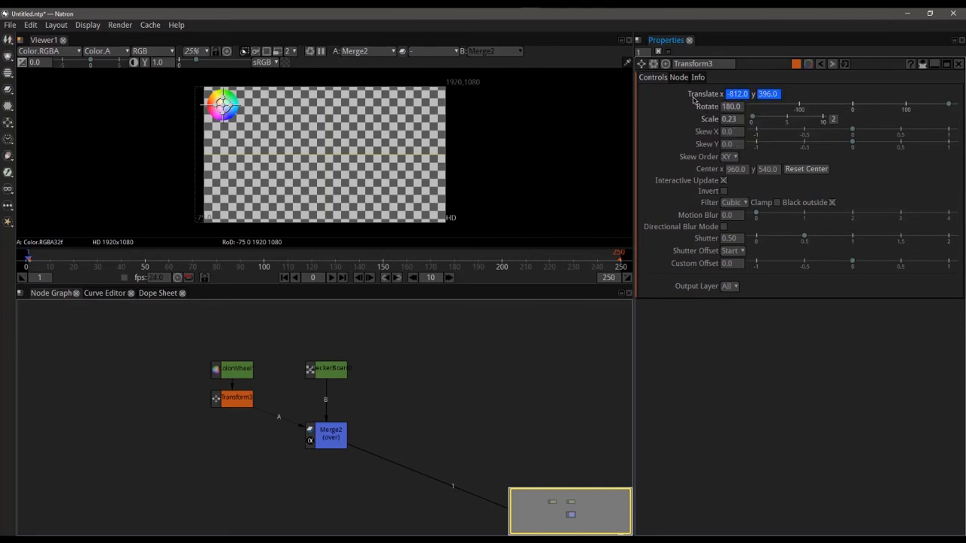
right_click(704, 112)
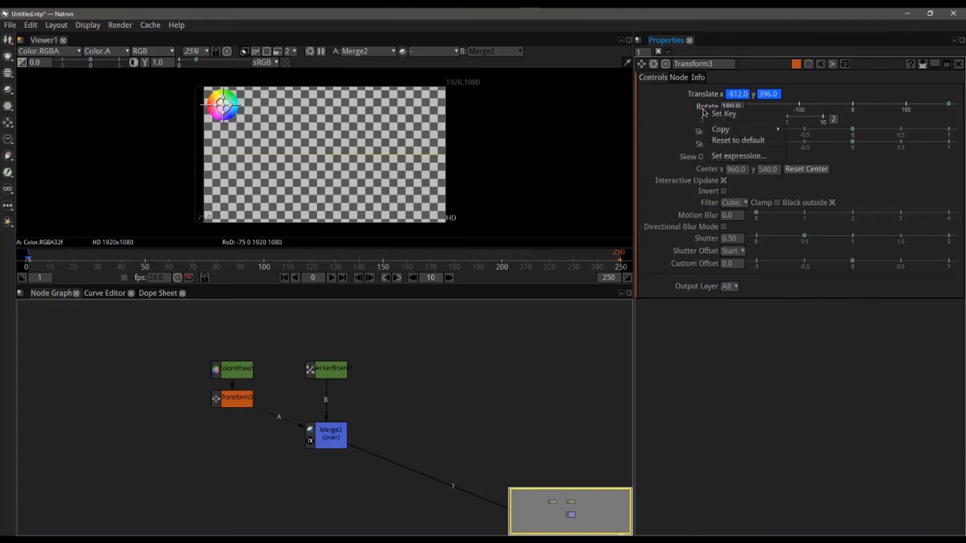
left_click(712, 118)
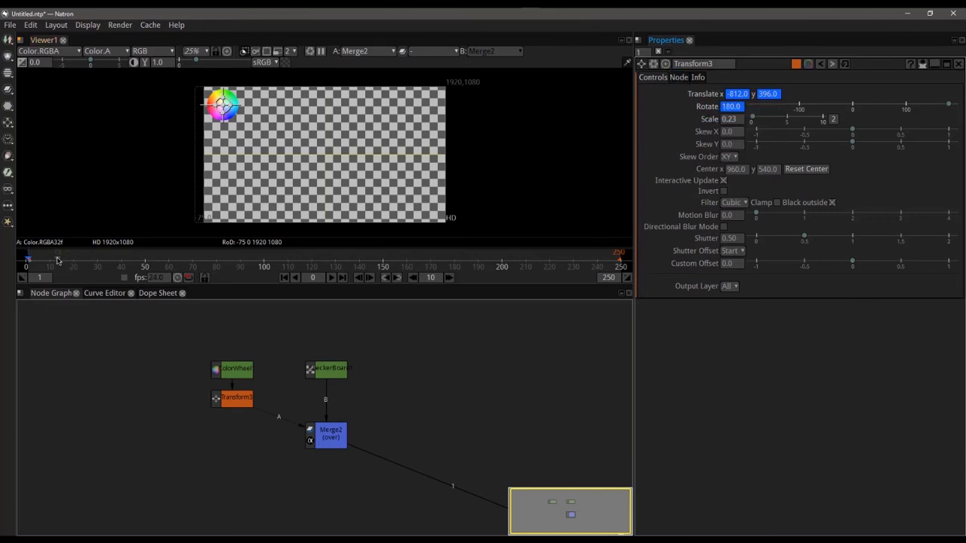
left_click(98, 261)
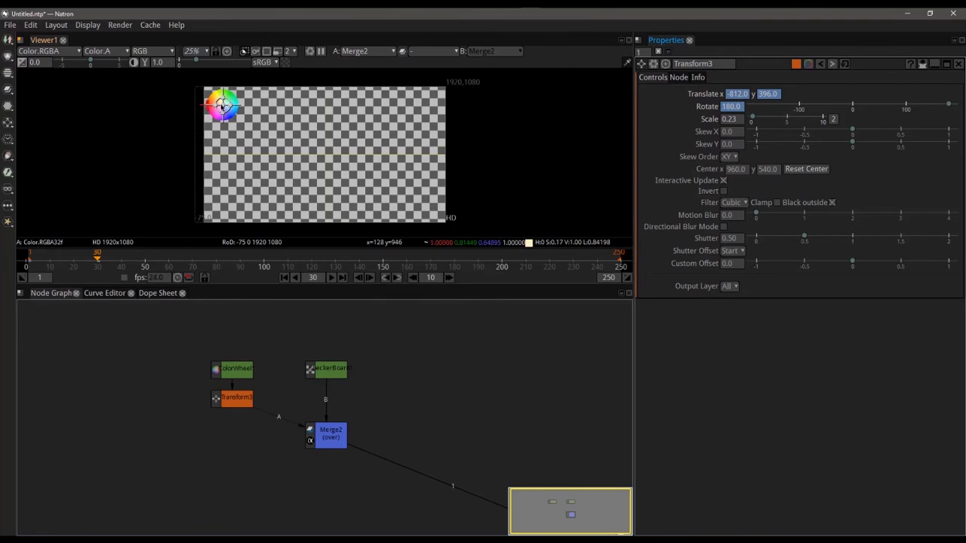
left_click_drag(224, 107, 428, 105)
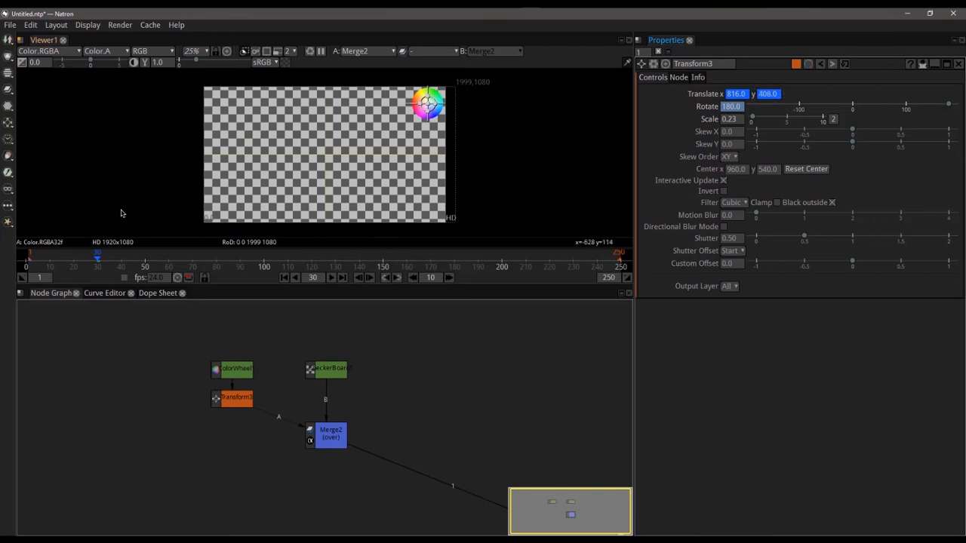
Step: Scrub the timeline between the two position keyframes and play back the color wheel's animation
scroll(68, 266, "up", 5)
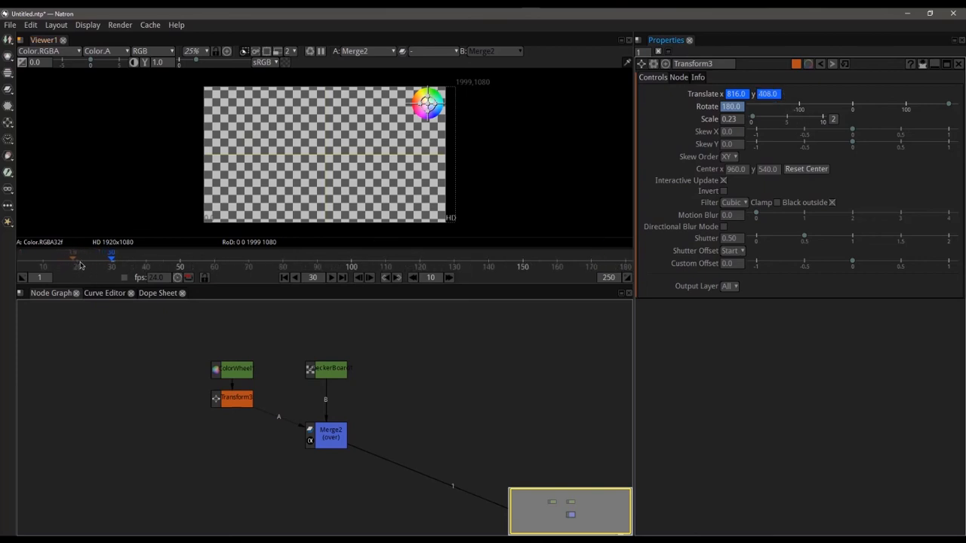
scroll(79, 262, "up", 1)
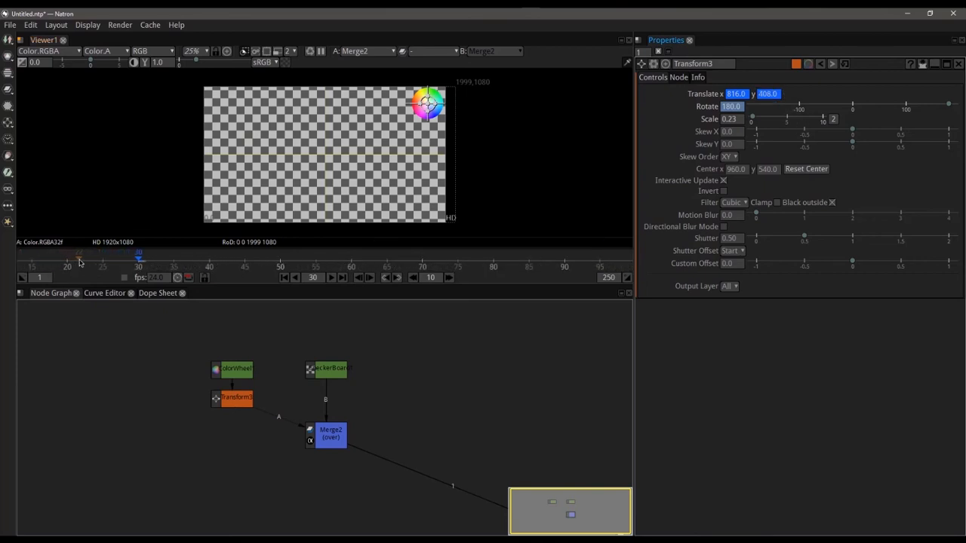
left_click_drag(80, 262, 342, 261)
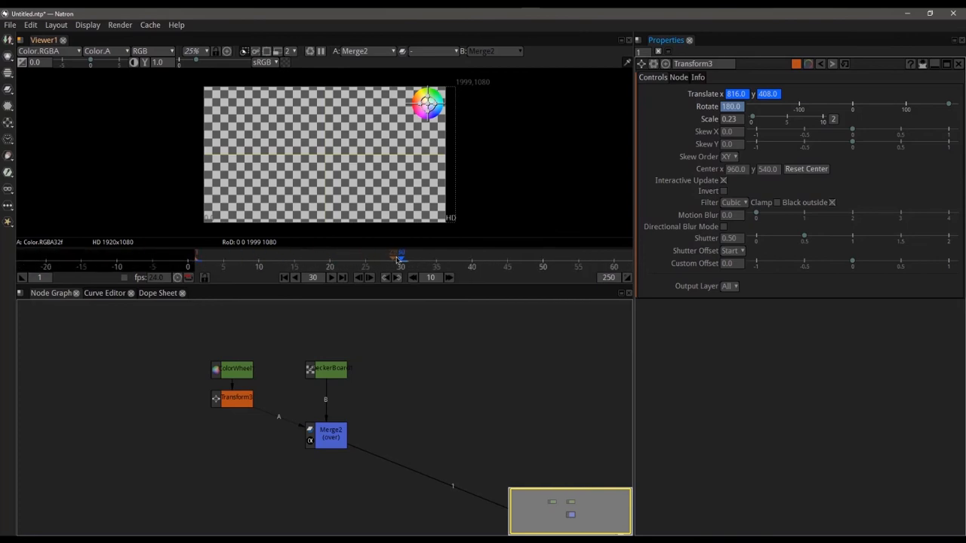
left_click(316, 258)
mouse_move(316, 259)
left_mouse_down()
mouse_move(198, 260)
mouse_move(403, 268)
mouse_move(199, 264)
mouse_move(402, 265)
mouse_move(315, 268)
left_mouse_up()
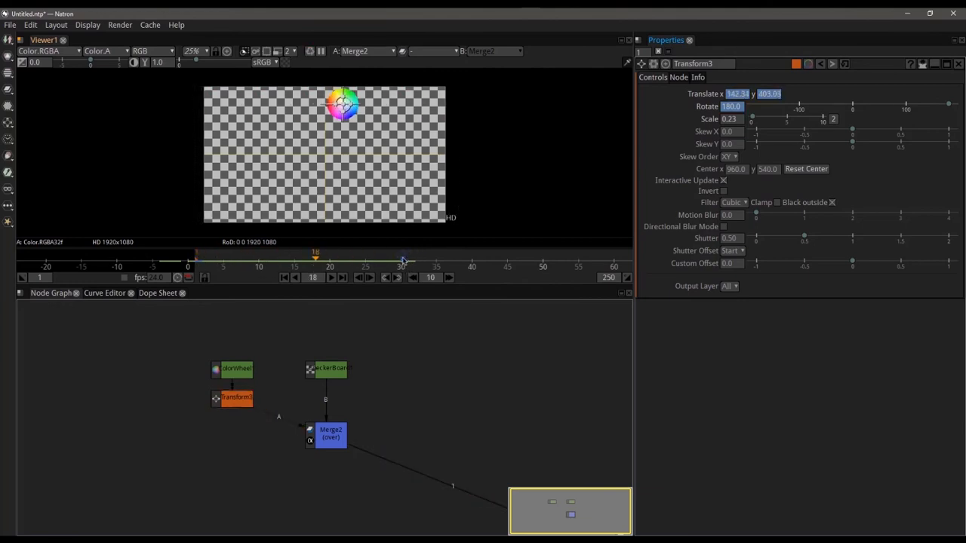
left_click(322, 258)
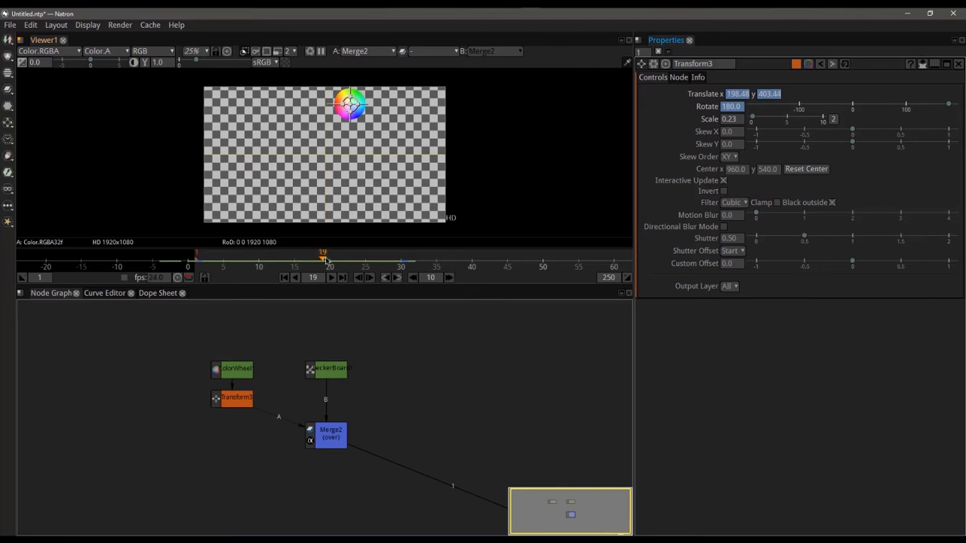
left_click_drag(323, 261, 401, 260)
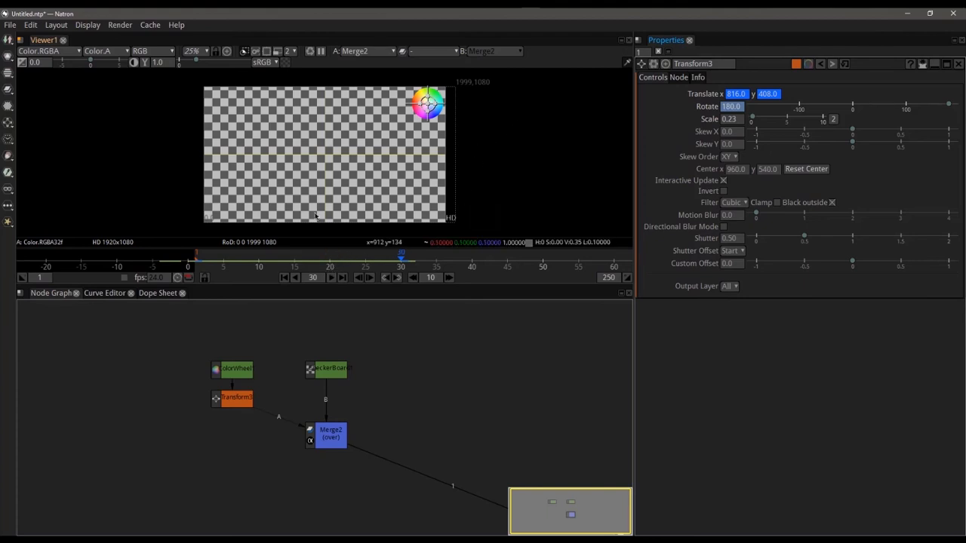
left_click_drag(280, 256, 188, 260)
left_click(330, 278)
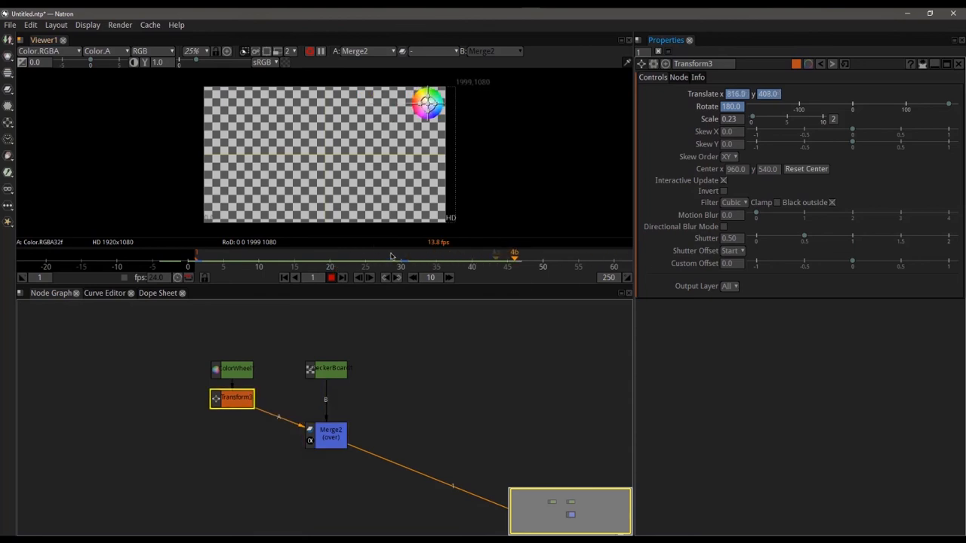
left_click(331, 277)
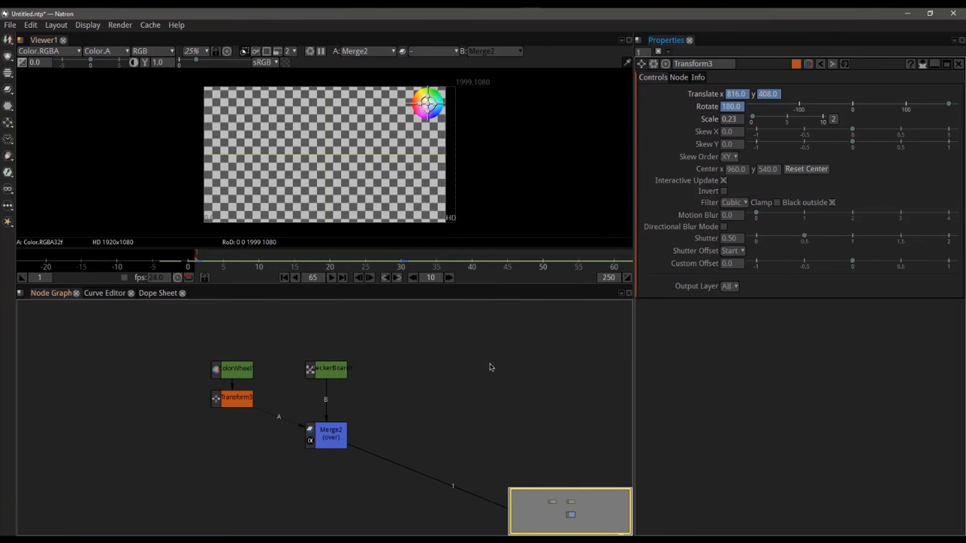
Step: Set the last frame of the project's frame range to 30 and play the animation from frame 1
key("s")
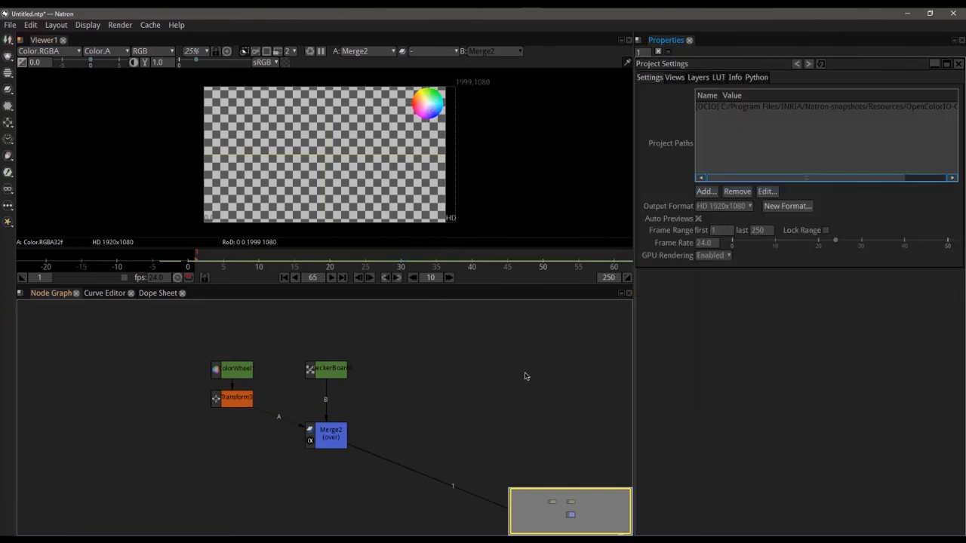
double_click(763, 230)
key("Return")
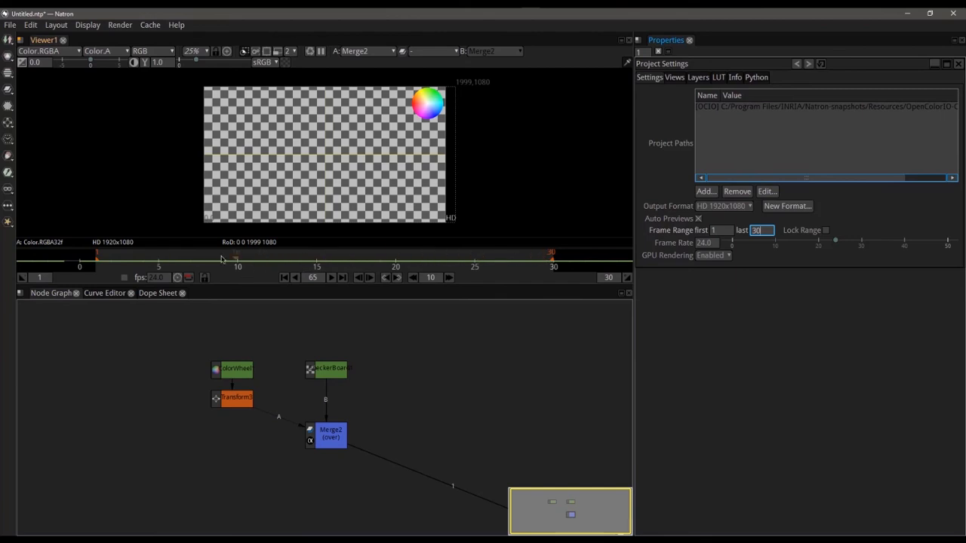
left_click_drag(221, 259, 96, 257)
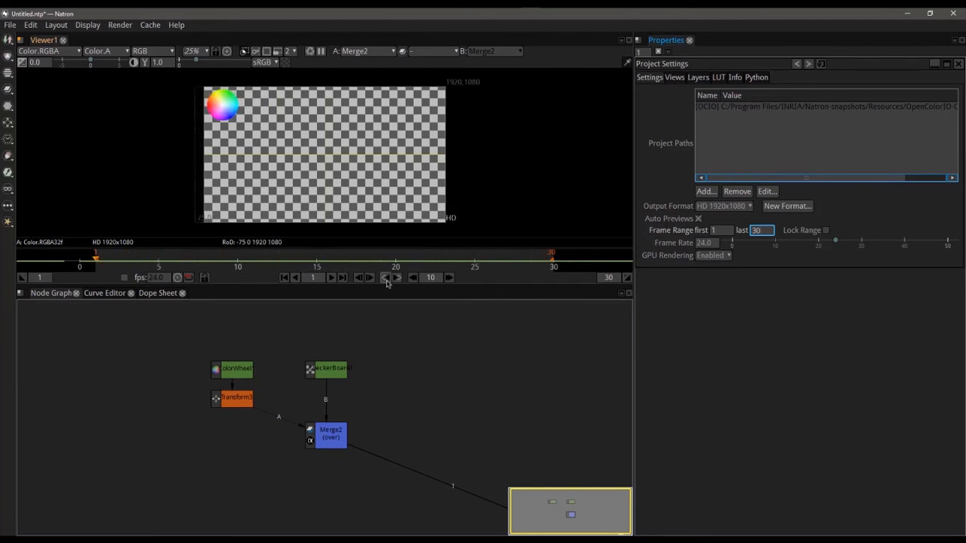
left_click(340, 279)
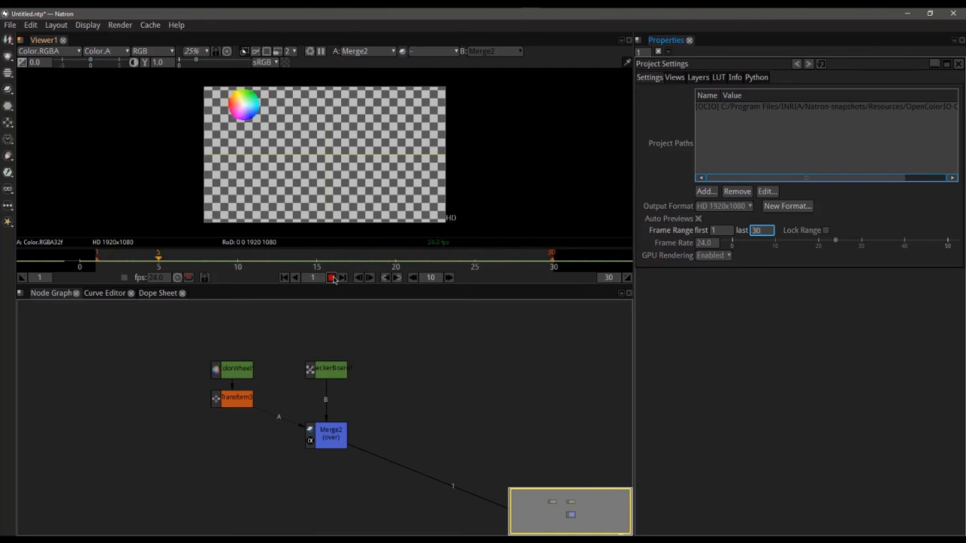
left_click(332, 278)
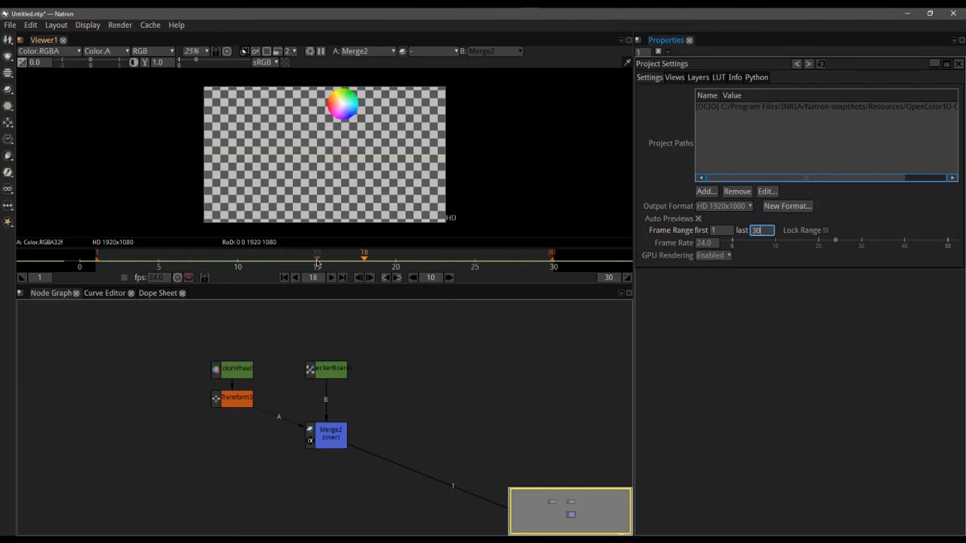
Step: At frame 15, move the color wheel to the image's bottom center using the Transform, about -14, -382 in Translate
left_click(316, 263)
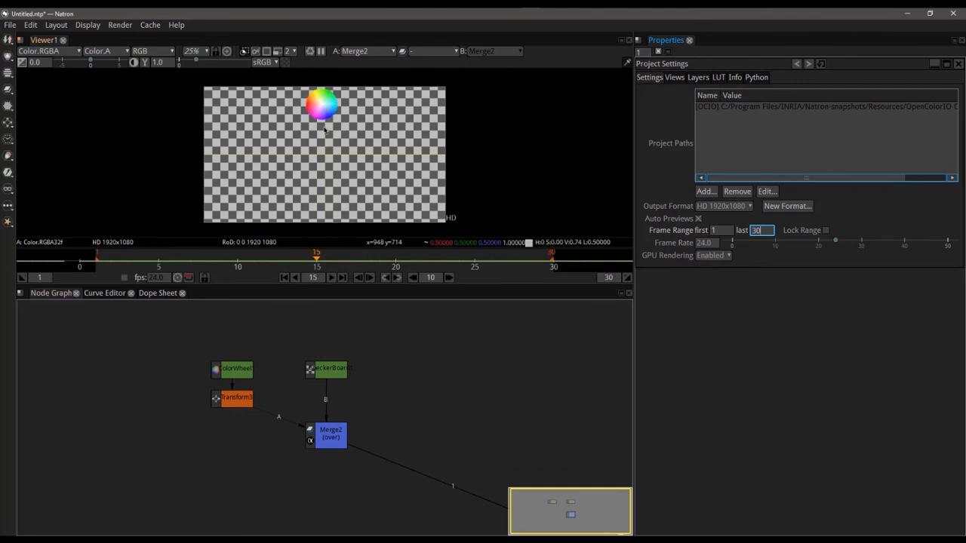
double_click(232, 400)
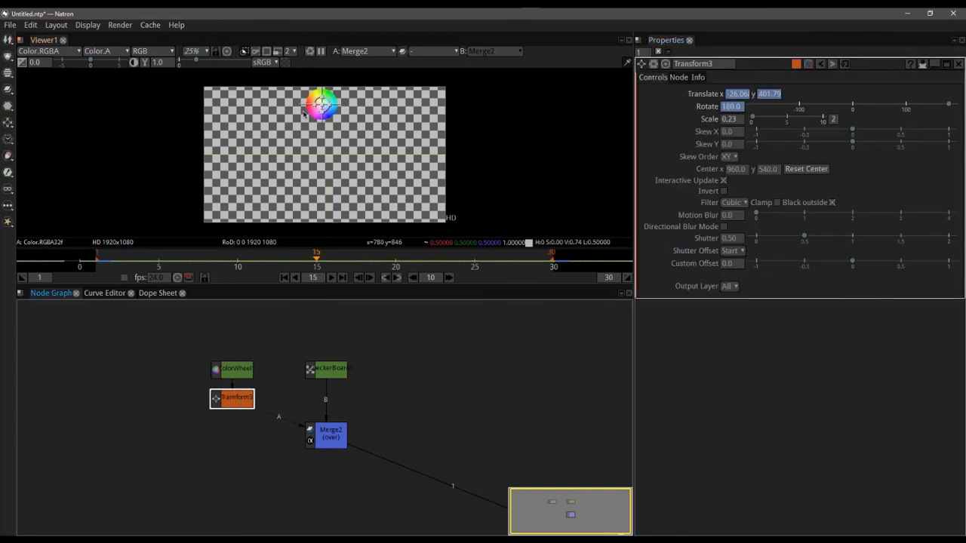
left_click_drag(322, 106, 324, 203)
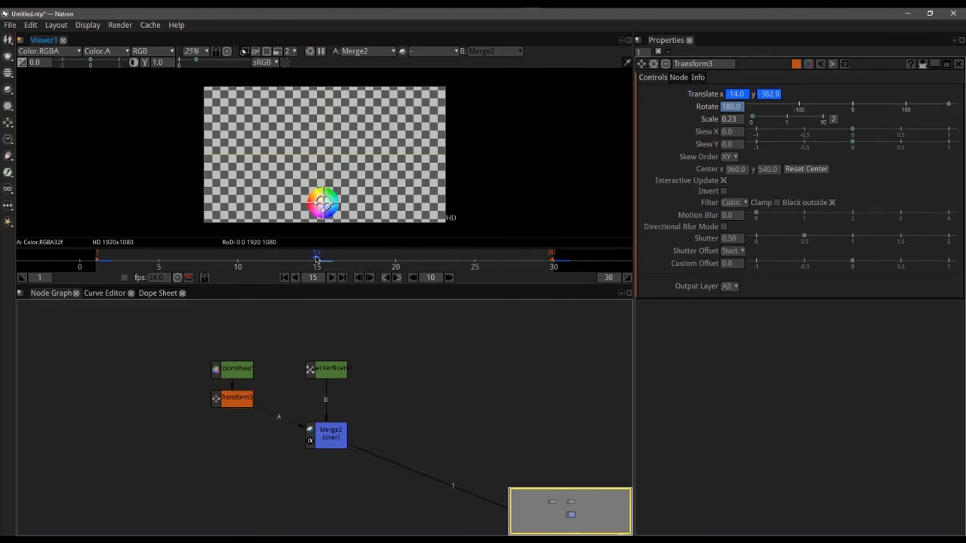
Step: Scrub through the new motion and set the Transform's rotation to -180 at frame 30
left_click_drag(317, 259, 551, 259)
left_click(202, 262)
left_click_drag(198, 262, 552, 277)
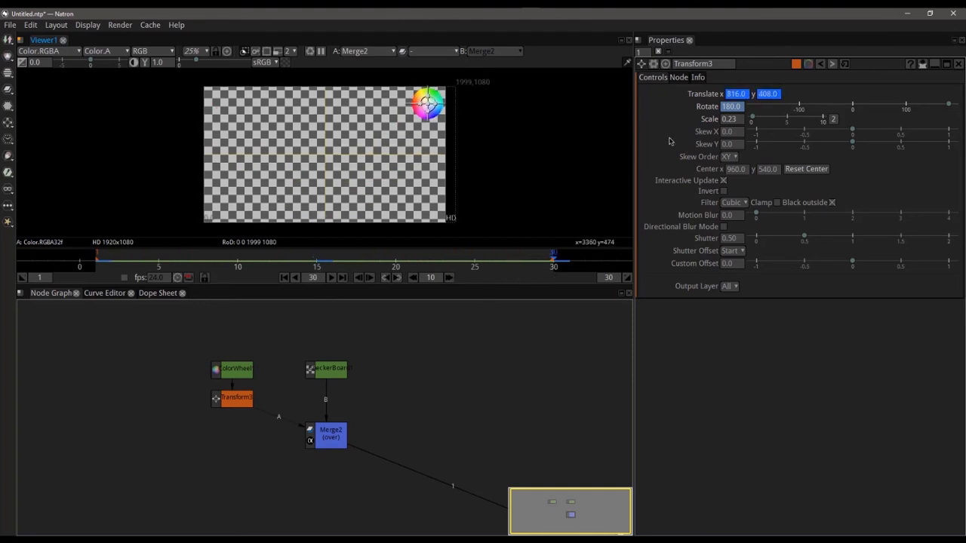
left_click_drag(948, 106, 754, 106)
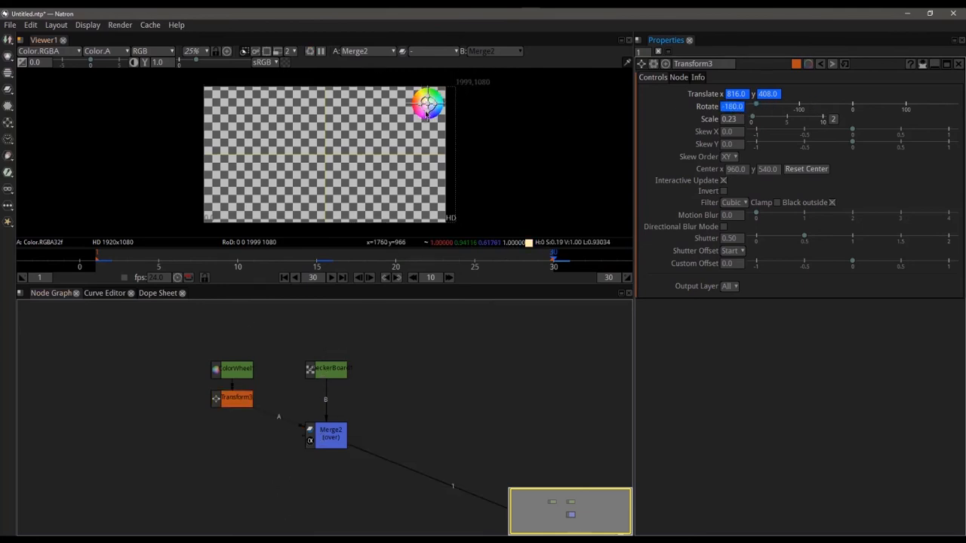
Step: Open the Merge node's properties and play the finished animation from frame 1
left_click(330, 436)
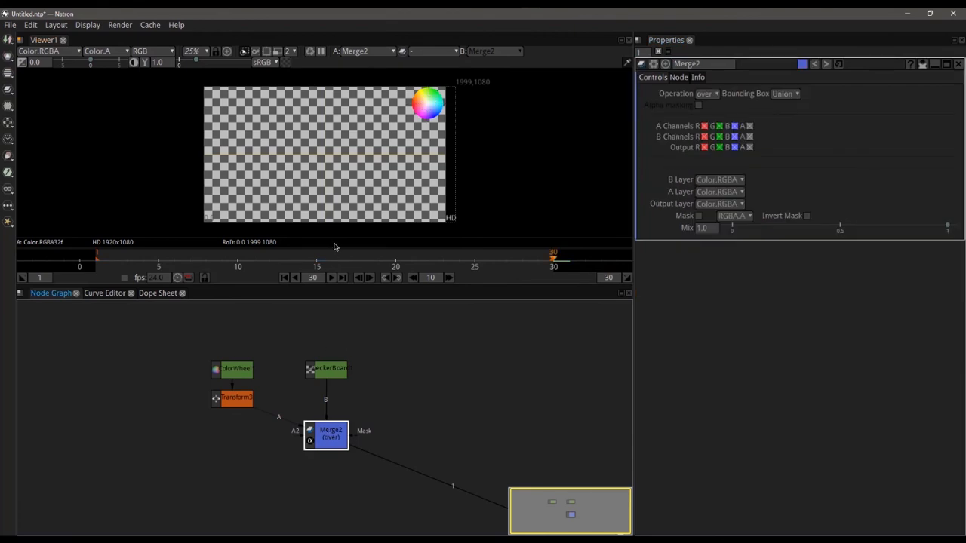
left_click(94, 256)
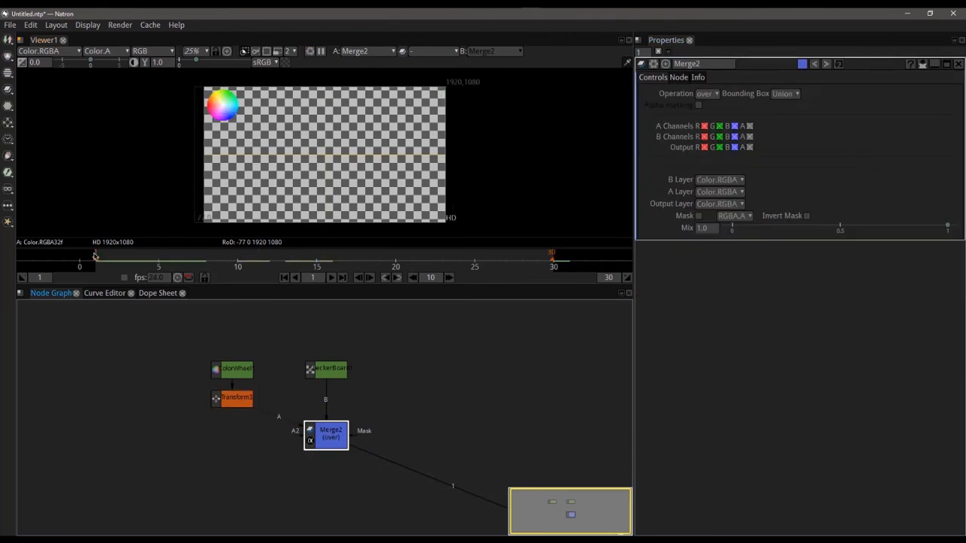
left_click(333, 278)
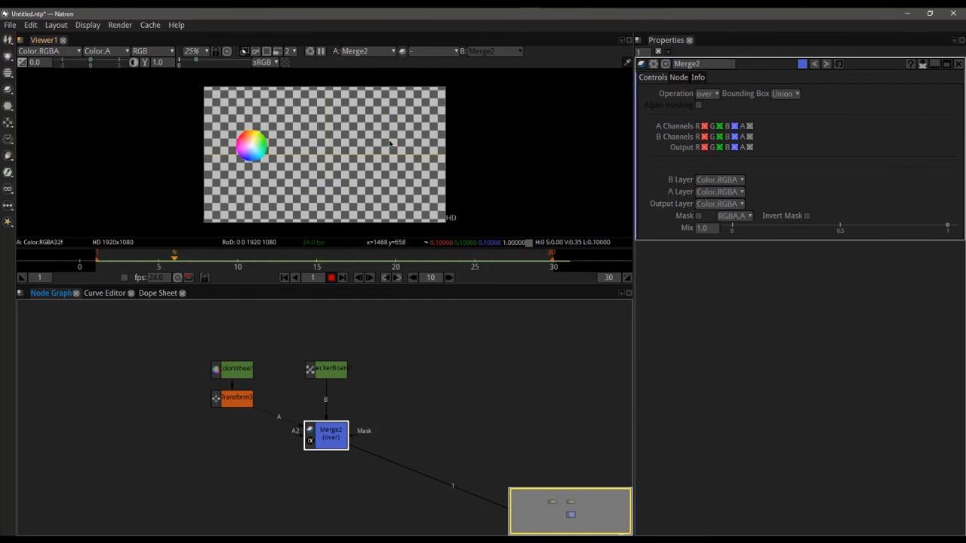
Step: Stop playback, go to frame 10 and set the Transform's motion blur to 1
left_click(333, 277)
left_click_drag(314, 259, 239, 260)
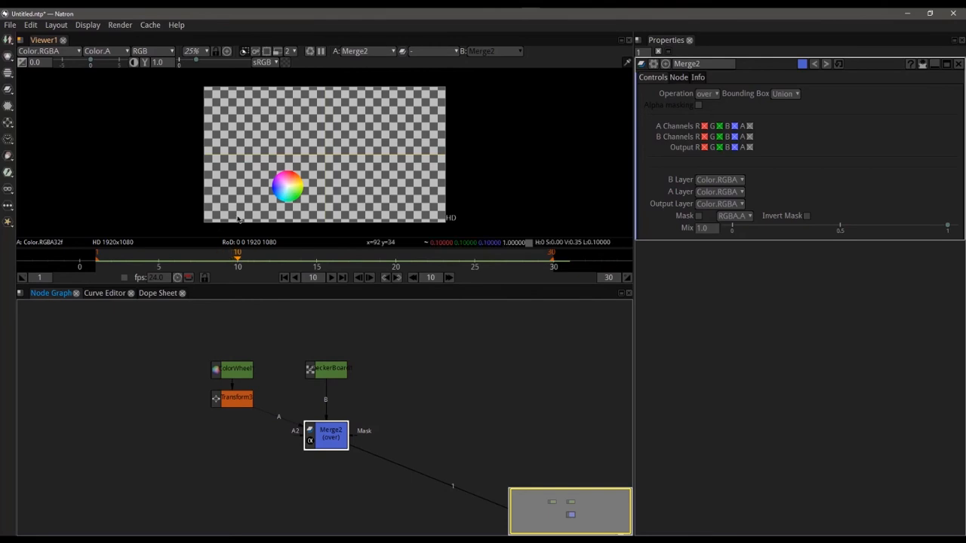
left_click(237, 402)
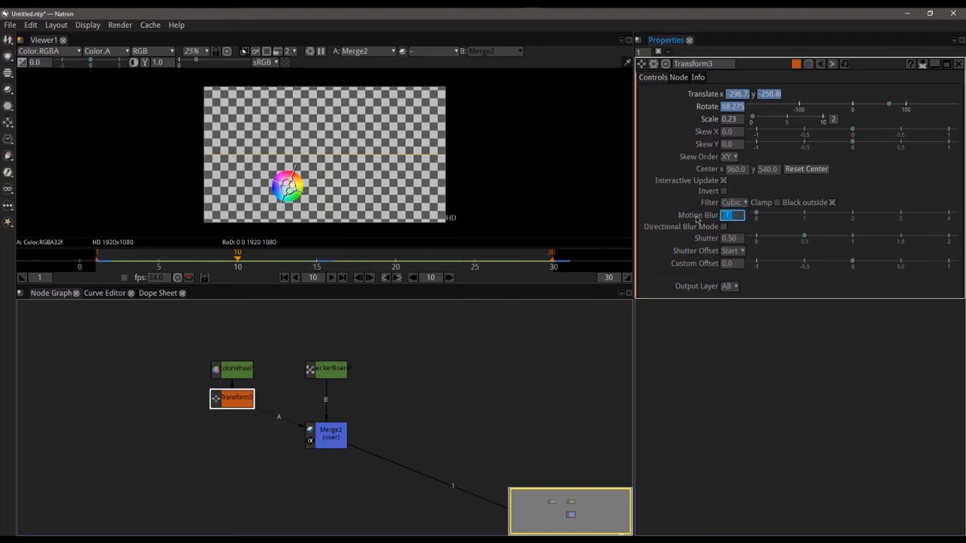
type("1")
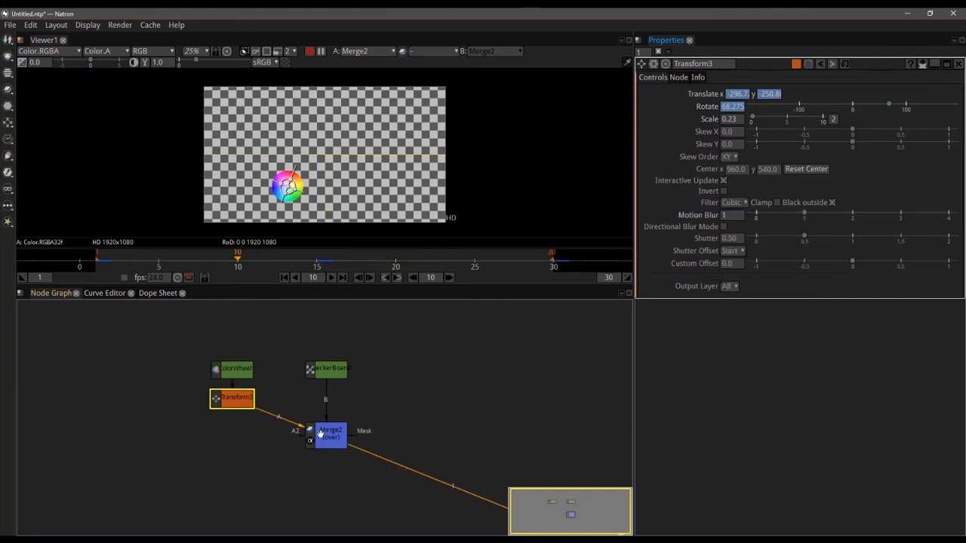
Step: Open the Merge node's properties and play the animation from frame 1 to check the motion blur
left_click(326, 436)
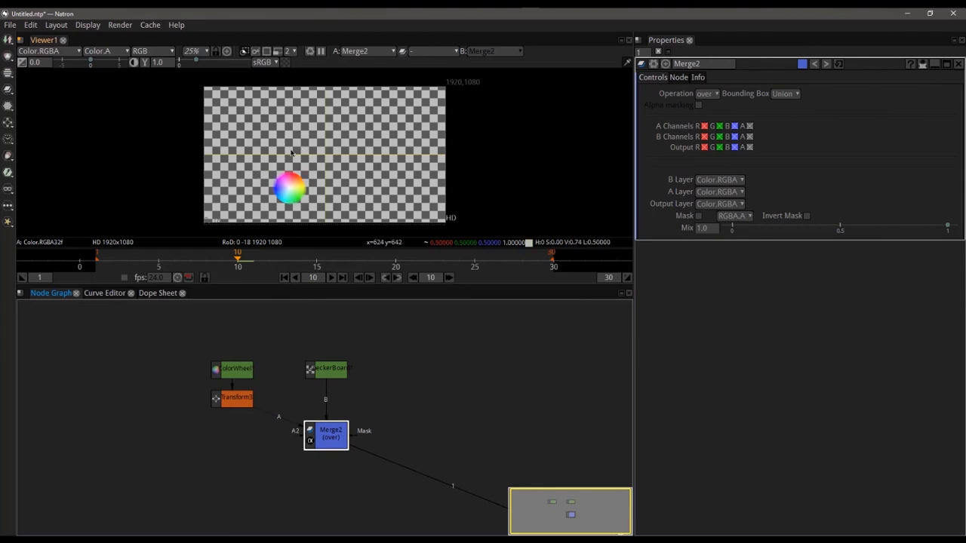
left_click_drag(178, 260, 99, 264)
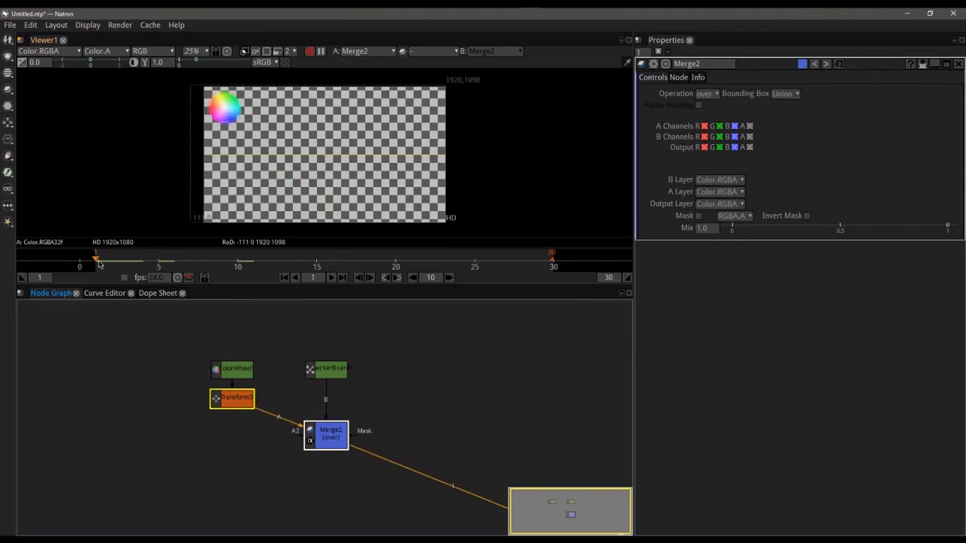
left_click(332, 279)
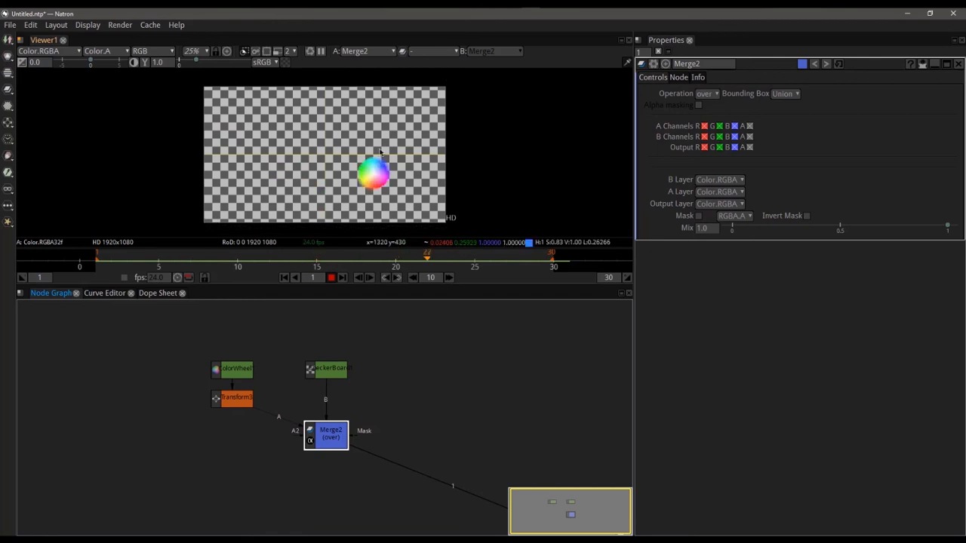
left_click(331, 279)
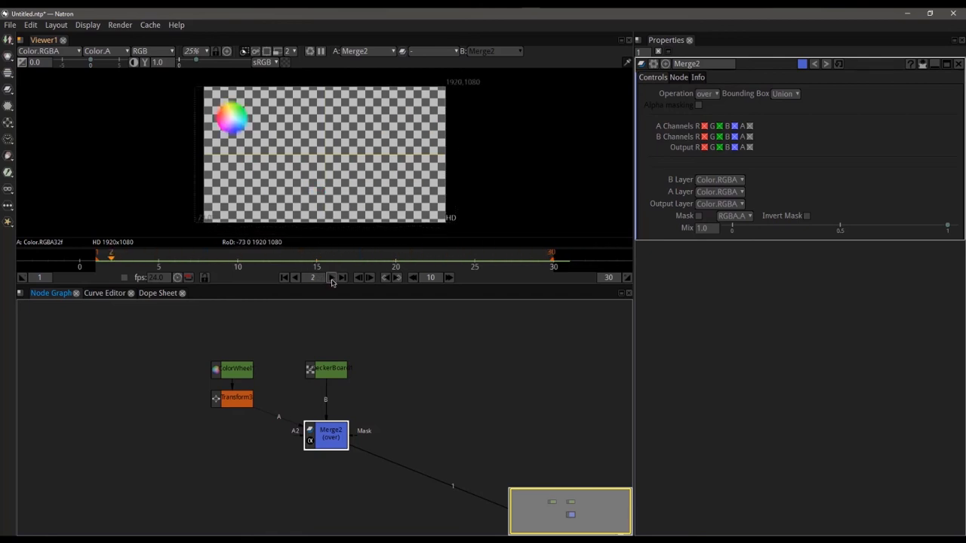
Step: Set the Transform's motion blur to 0 and align its node level with the Merge node
left_click(224, 406)
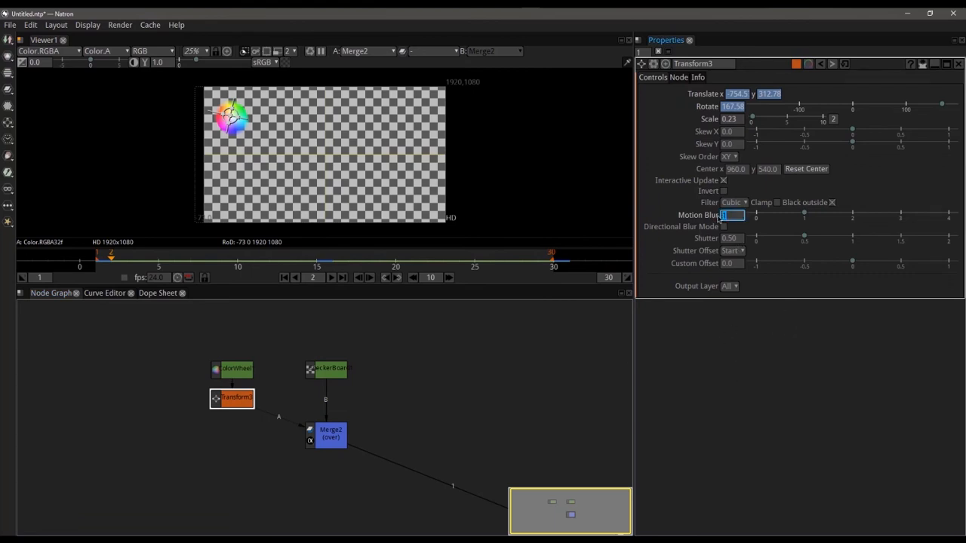
type("0.")
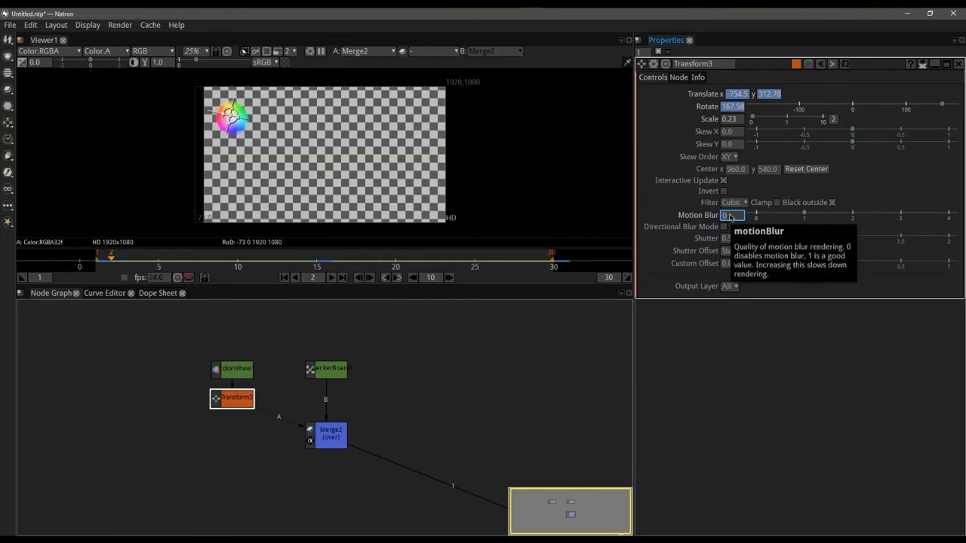
key("Return")
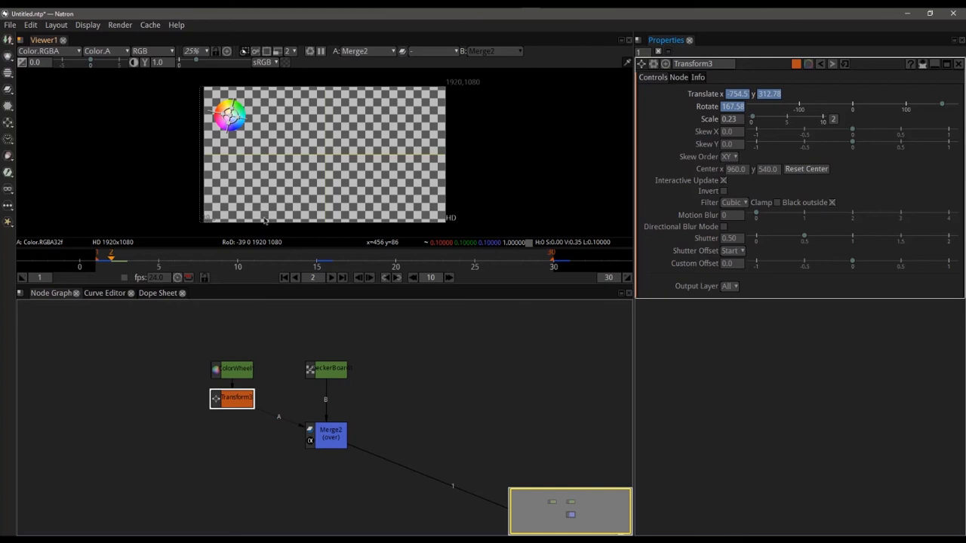
left_click_drag(234, 399, 234, 435)
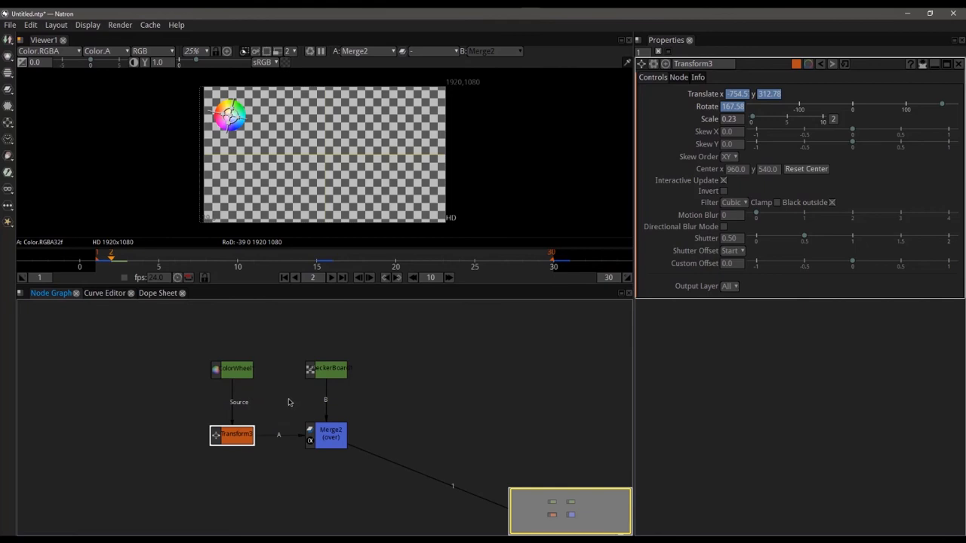
Step: Examine the blending operations available in the Merge node, leaving the operation on over
left_click(317, 438)
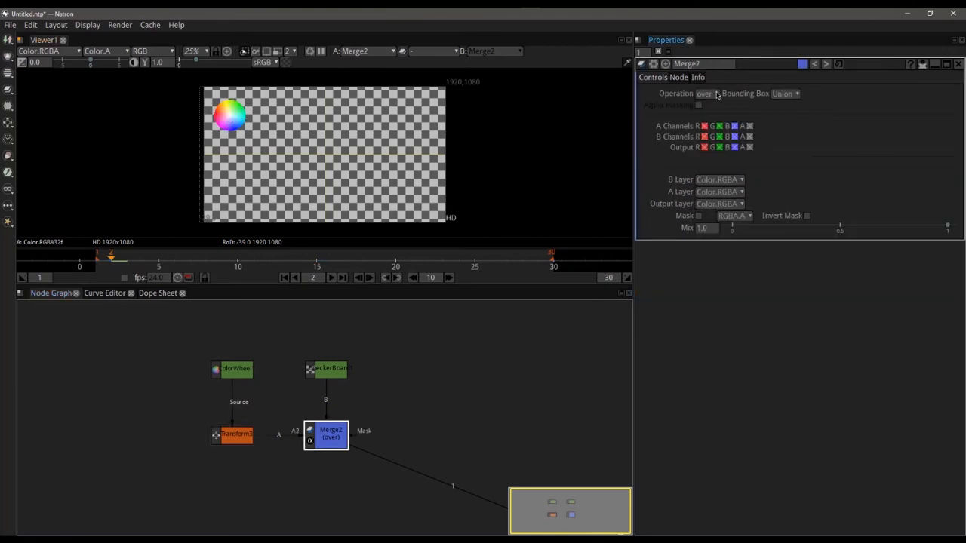
left_click(704, 94)
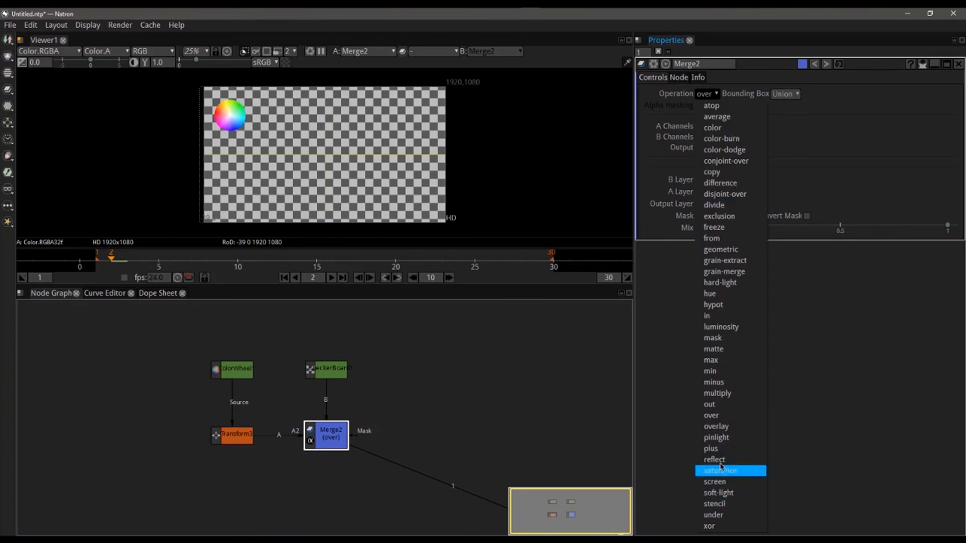
left_click(822, 381)
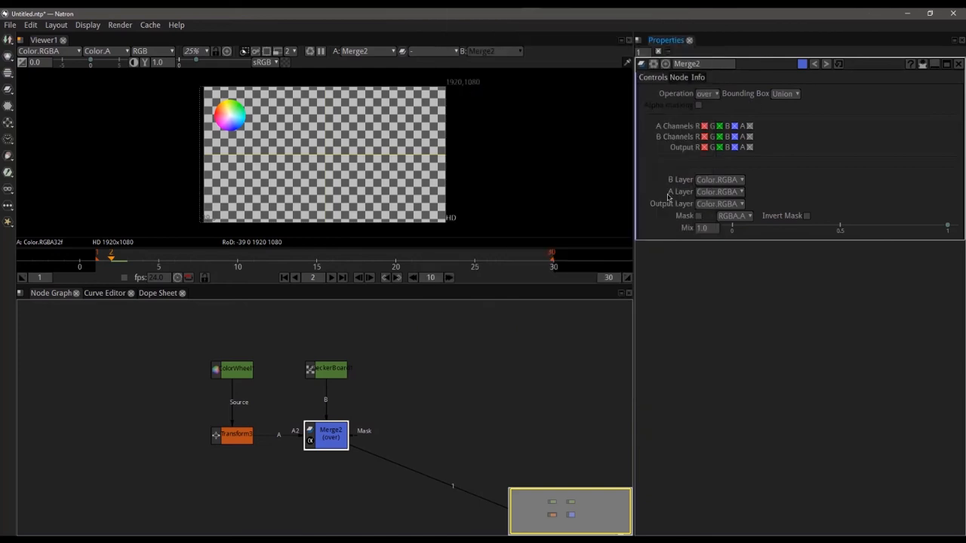
left_click(708, 95)
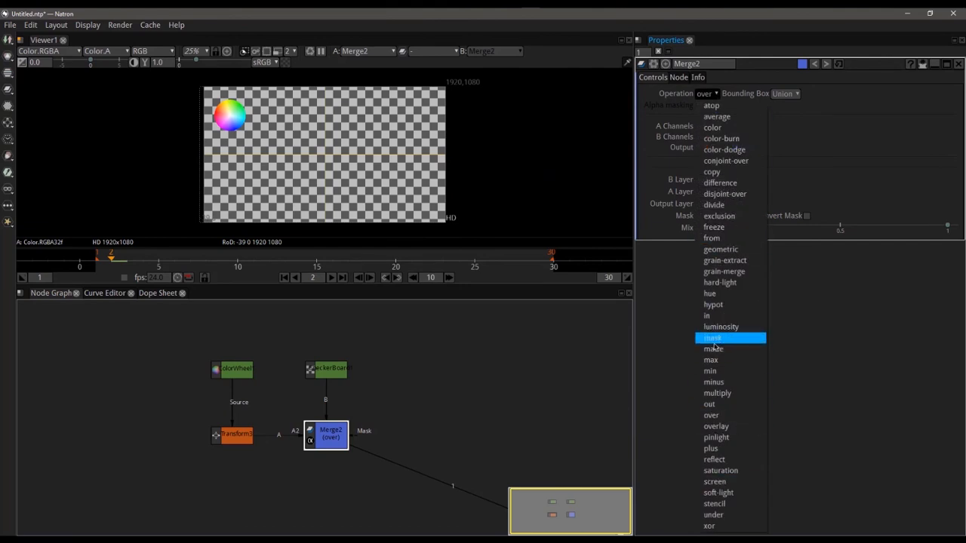
left_click(671, 346)
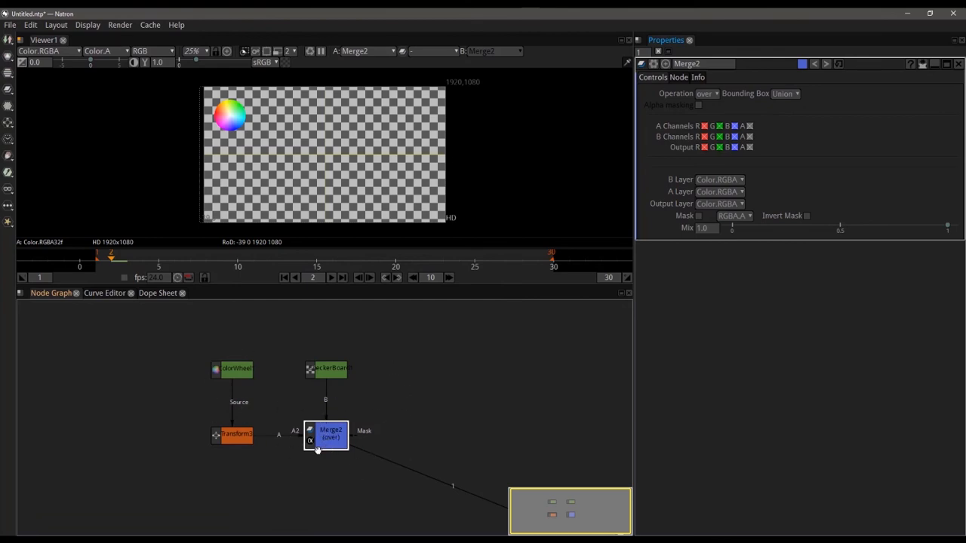
Step: Add a ColorBars node and place it to the right of the CheckerBoard node
left_click(446, 394)
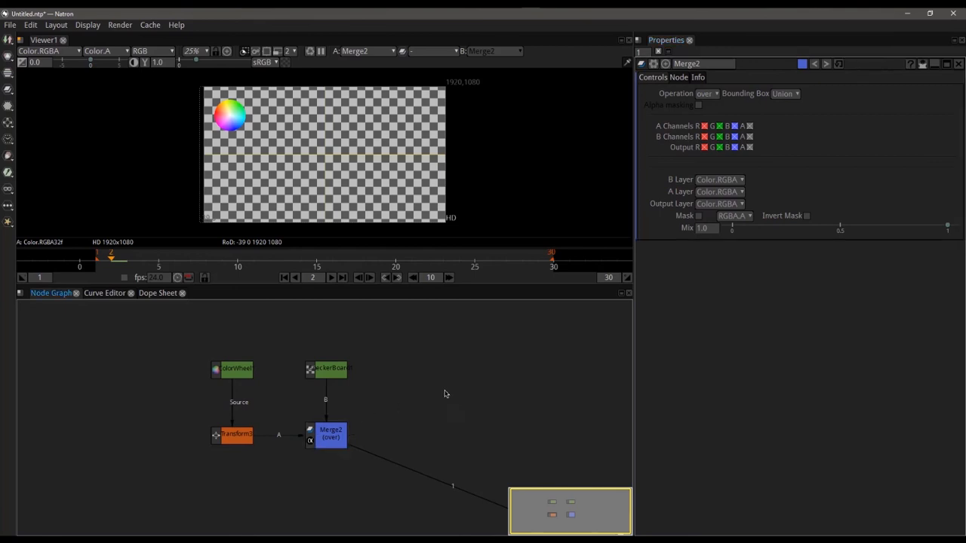
left_click(9, 42)
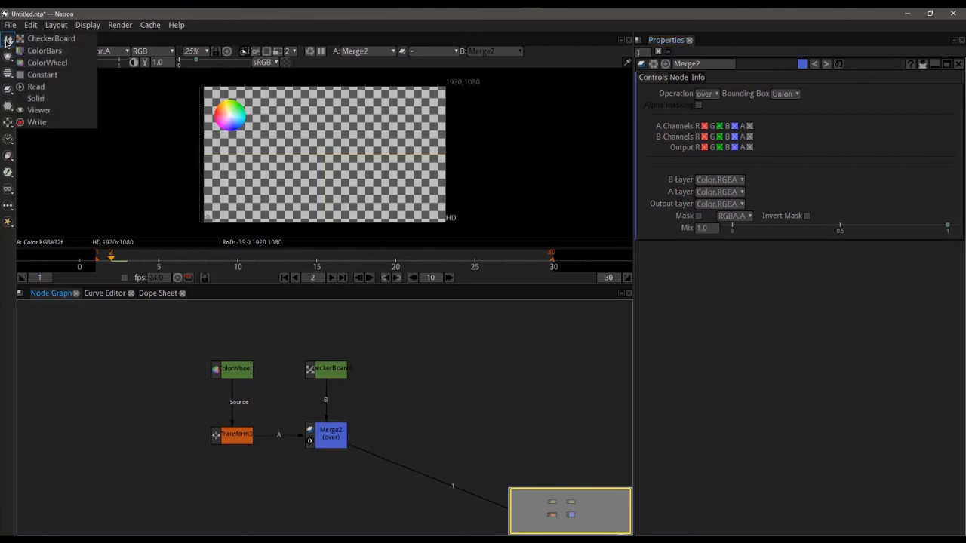
left_click(31, 54)
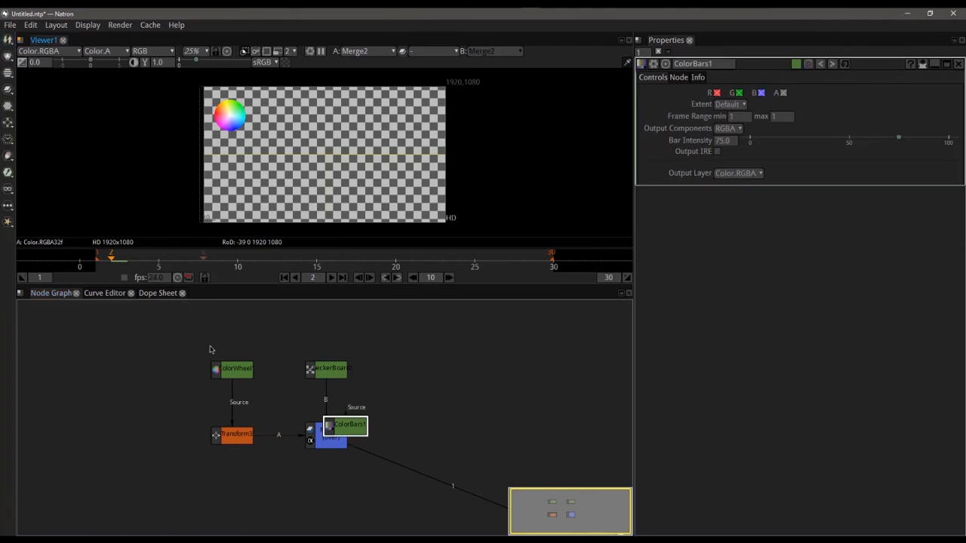
left_click_drag(355, 430, 438, 370)
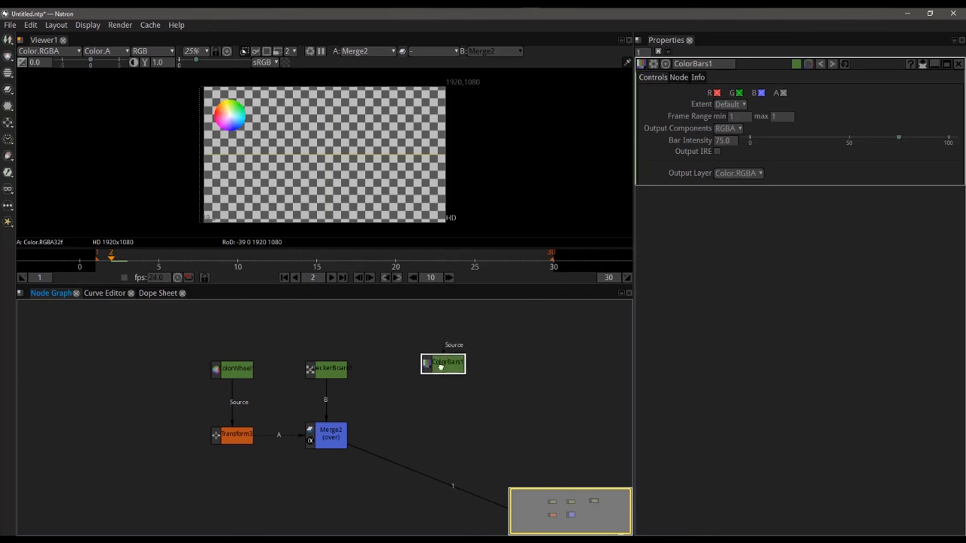
Step: Add another Merge node after Merge2, with Merge2 as its A input and ColorBars as its B input
left_click(326, 439)
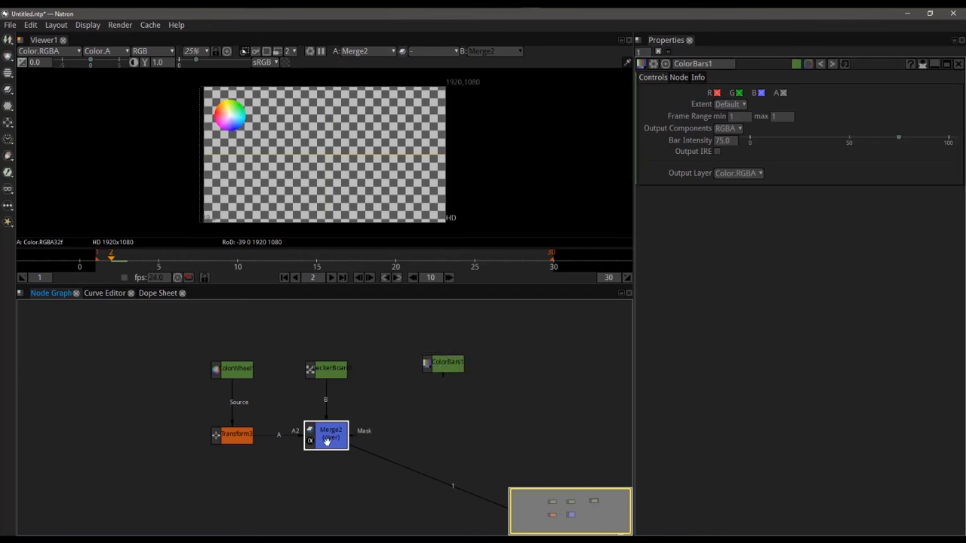
key("m")
left_click_drag(327, 473, 437, 364)
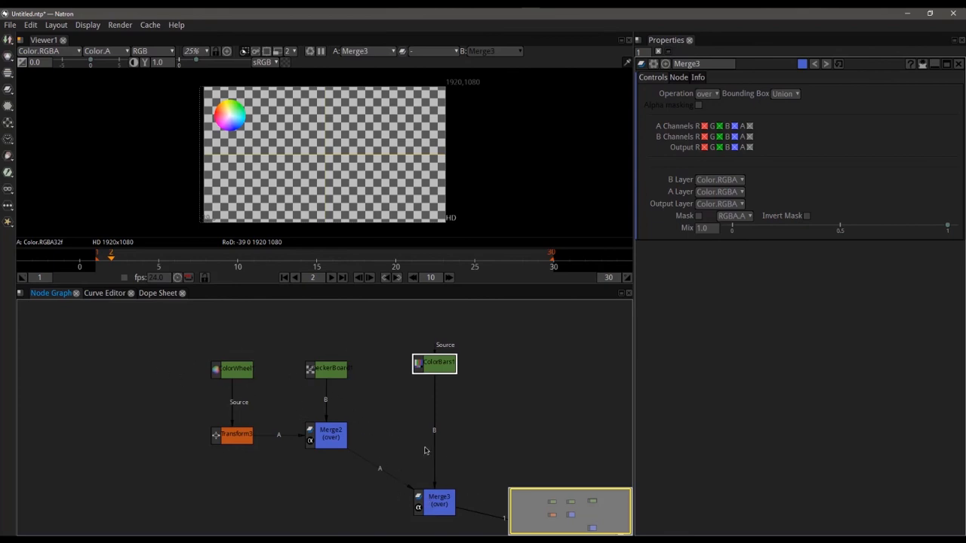
left_click_drag(460, 443, 350, 414)
left_click(391, 412)
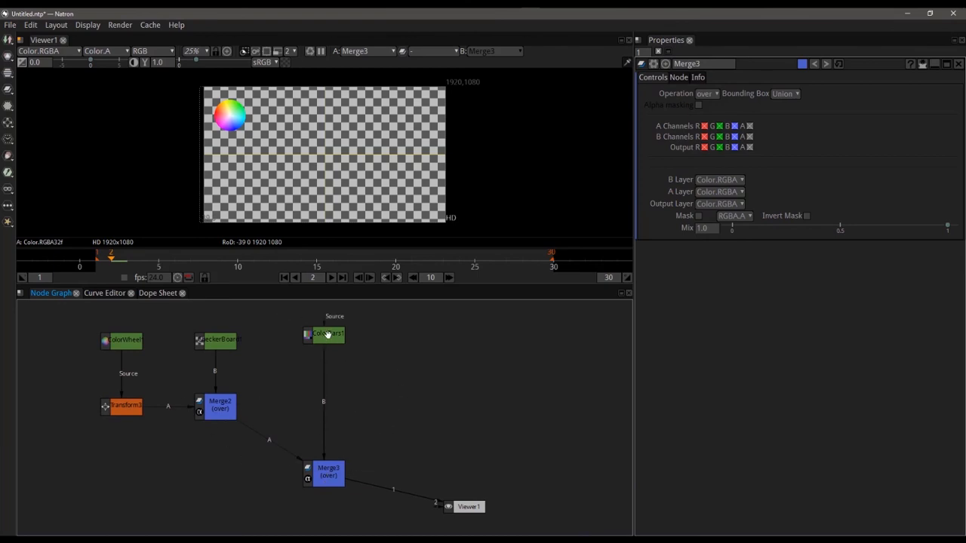
Step: Compare the CheckerBoard and ColorBars outputs in the viewer, finishing with the Merge3 output
left_click(208, 340)
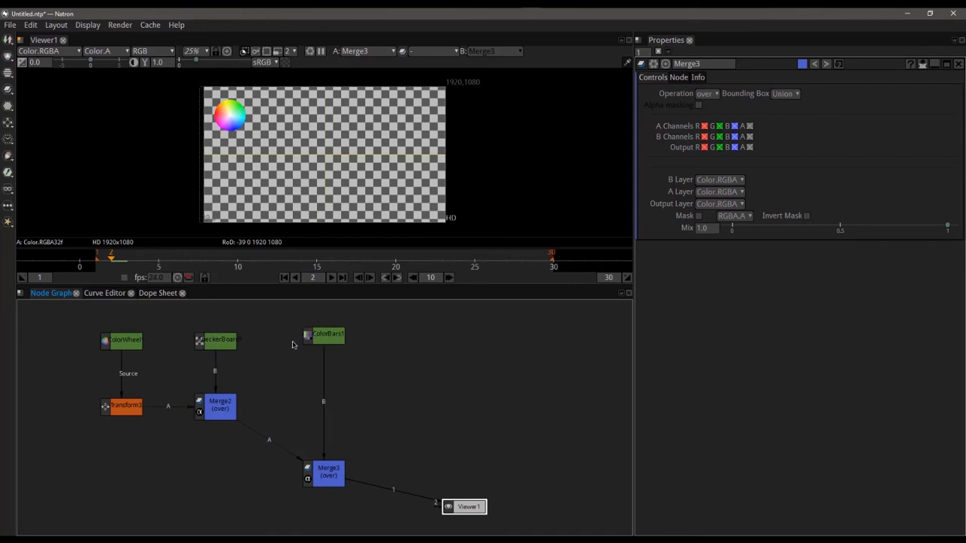
key("1")
left_click(323, 333)
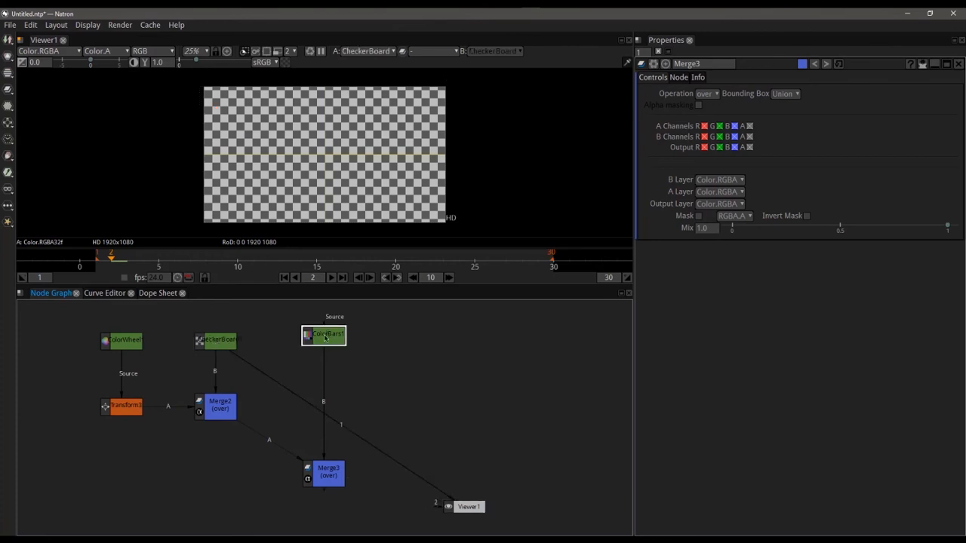
key("1")
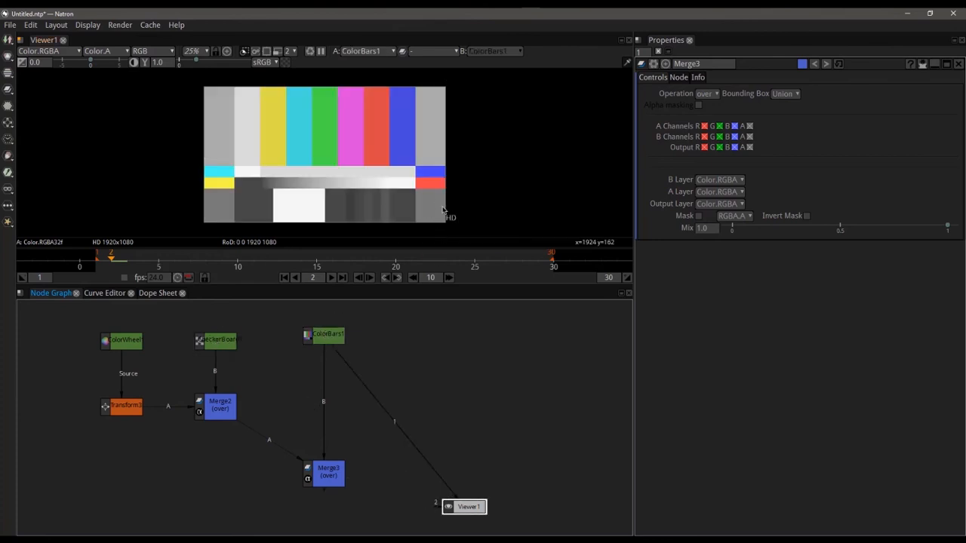
left_click(228, 344)
key("1")
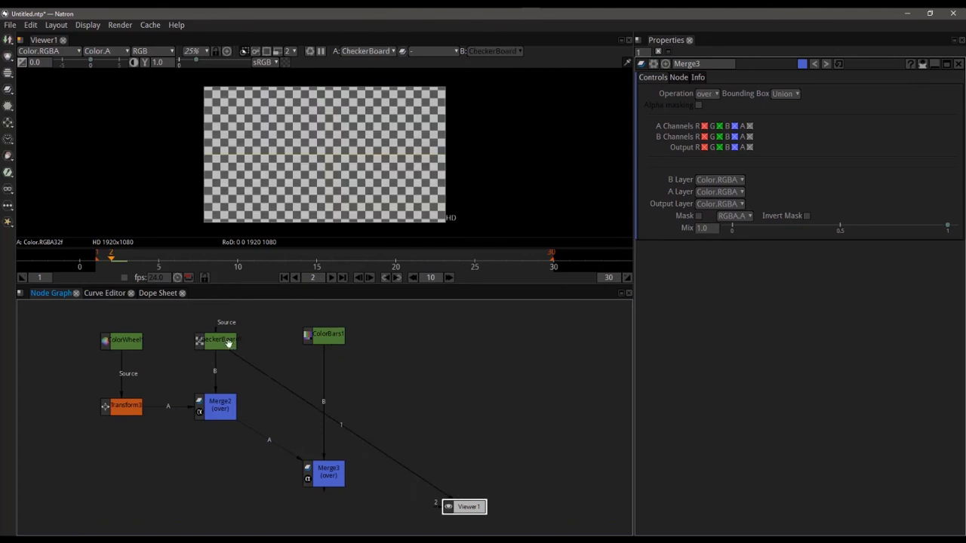
left_click(321, 466)
key("1")
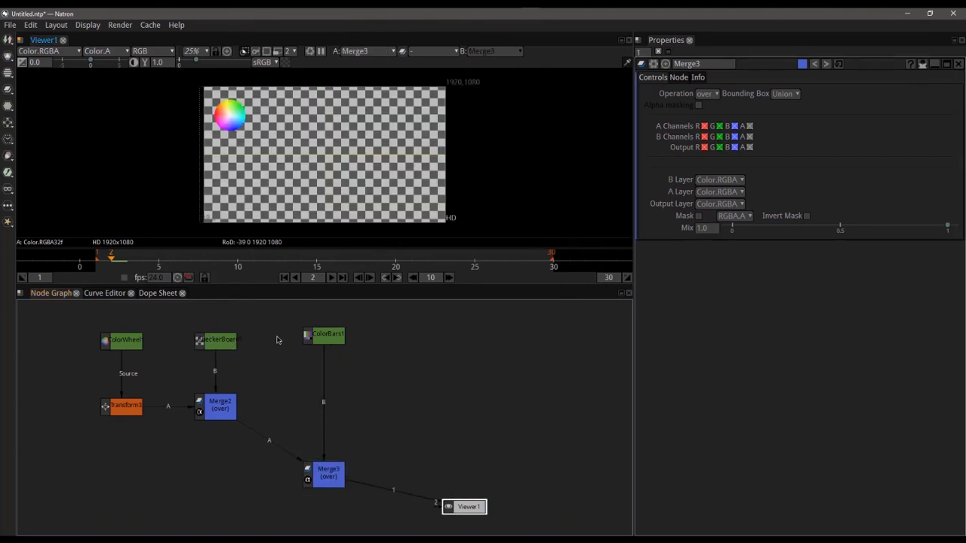
Step: Move the Viewer node down slightly, add an unconnected Roto node and place it above and to the right of Merge3
left_click_drag(445, 501, 441, 522)
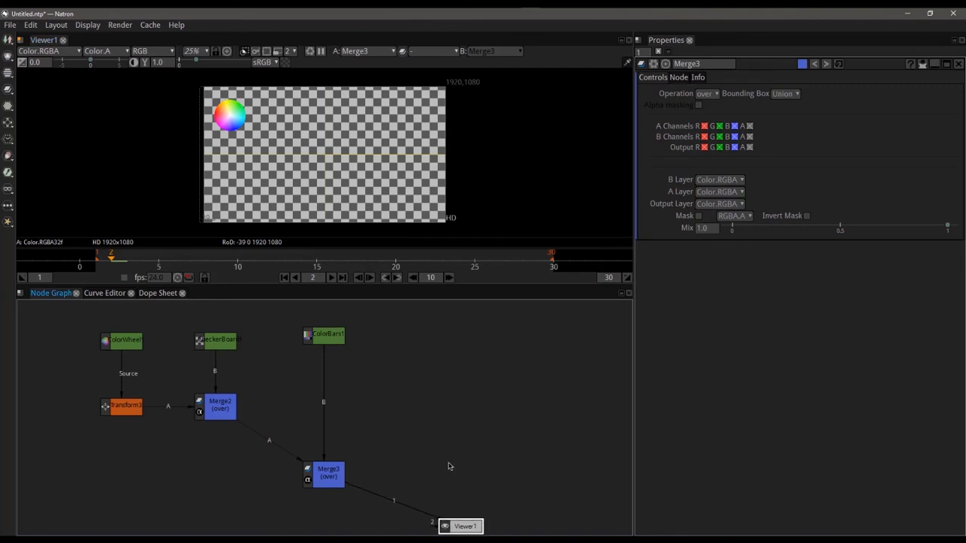
left_click(452, 449)
key("o")
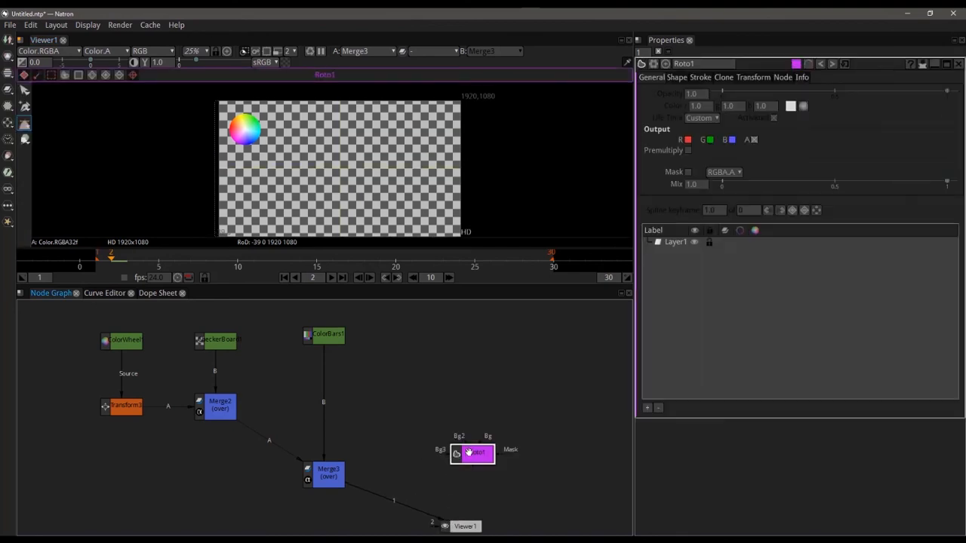
left_click_drag(474, 453, 434, 434)
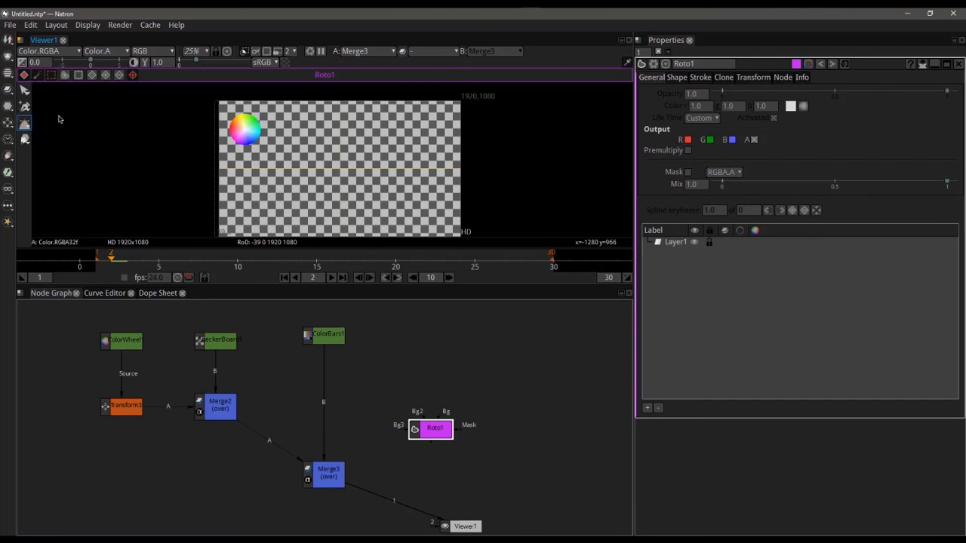
Step: Start a Bezier shape in Roto1, running a jagged edge with one rounded bulge down the middle of the image from its upper border
right_click(27, 123)
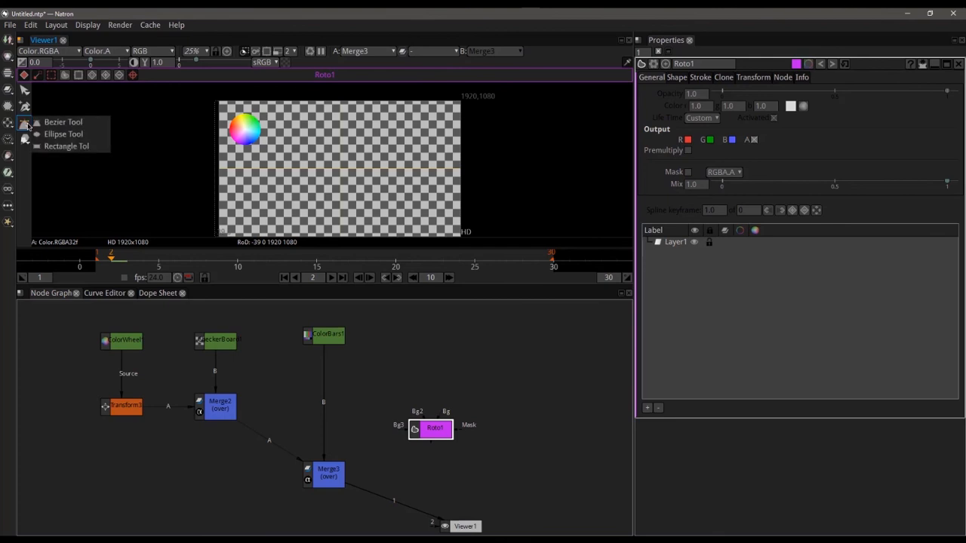
left_click(53, 126)
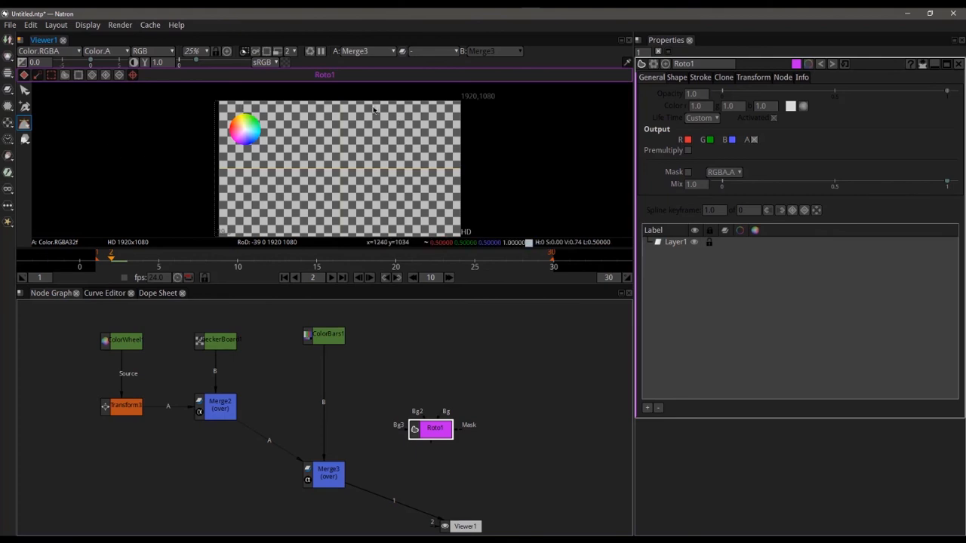
left_click(329, 105)
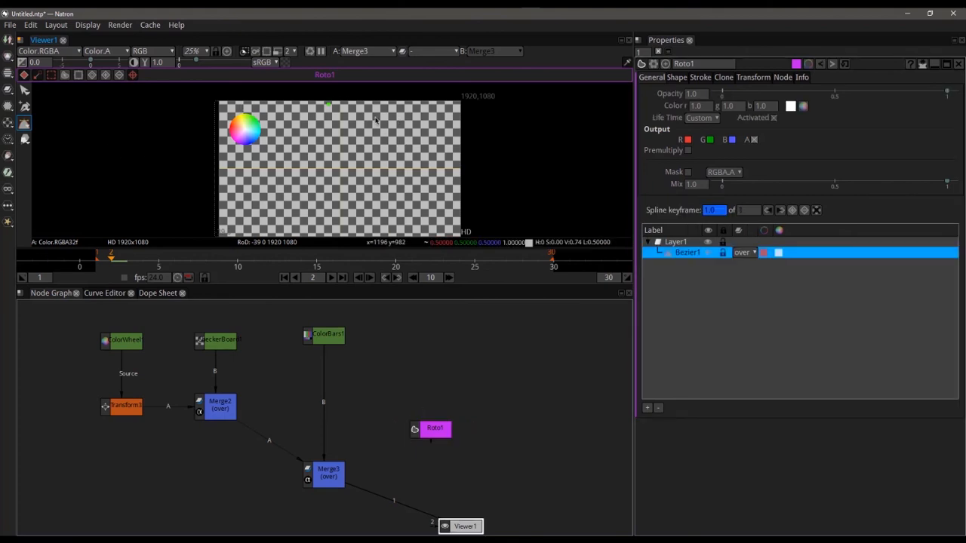
left_click(382, 127)
left_click(343, 156)
left_click_drag(378, 184, 374, 228)
left_click(339, 214)
scroll(445, 223, "down", 1)
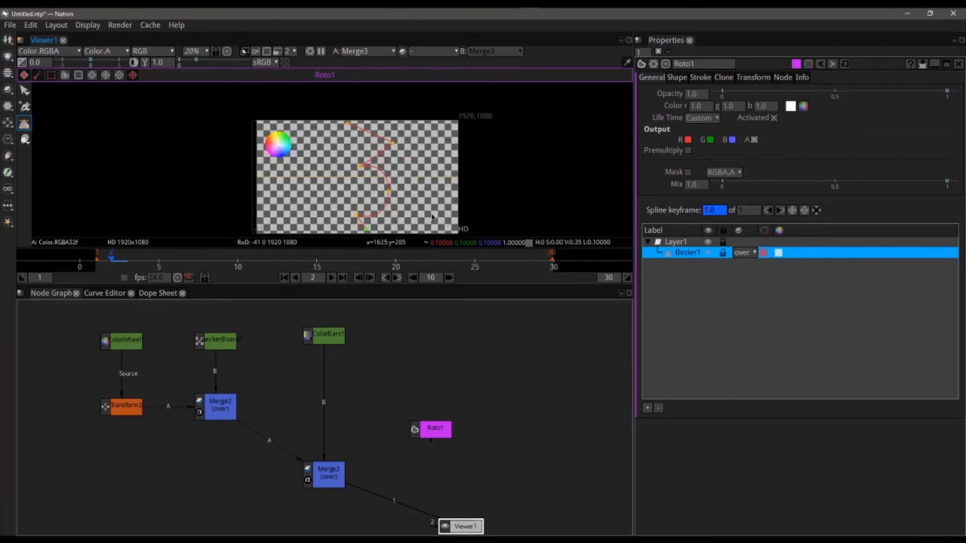
Step: Continue the Bezier outline outside the frame around the image's right half and close it at its starting point
left_click_drag(452, 219, 448, 197)
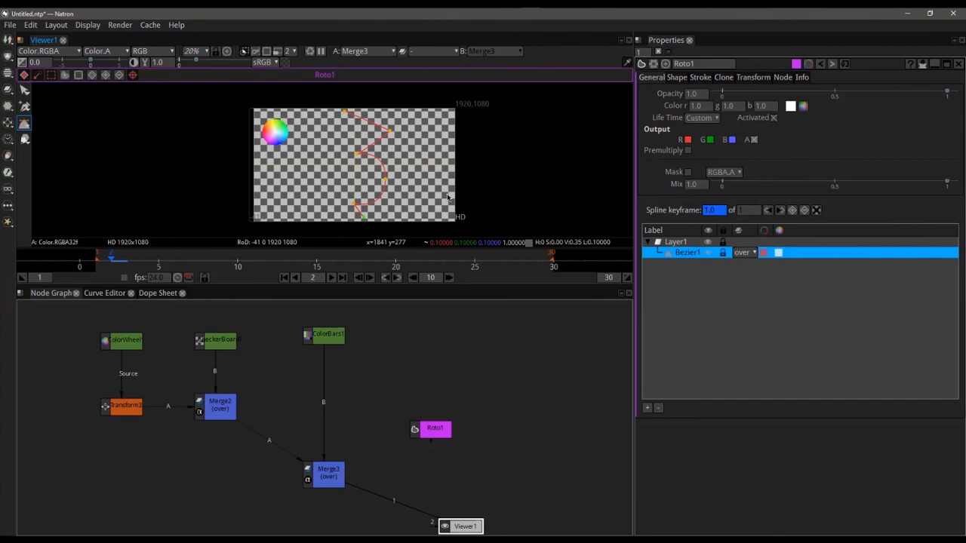
left_click(375, 230)
left_click(502, 230)
left_click(516, 113)
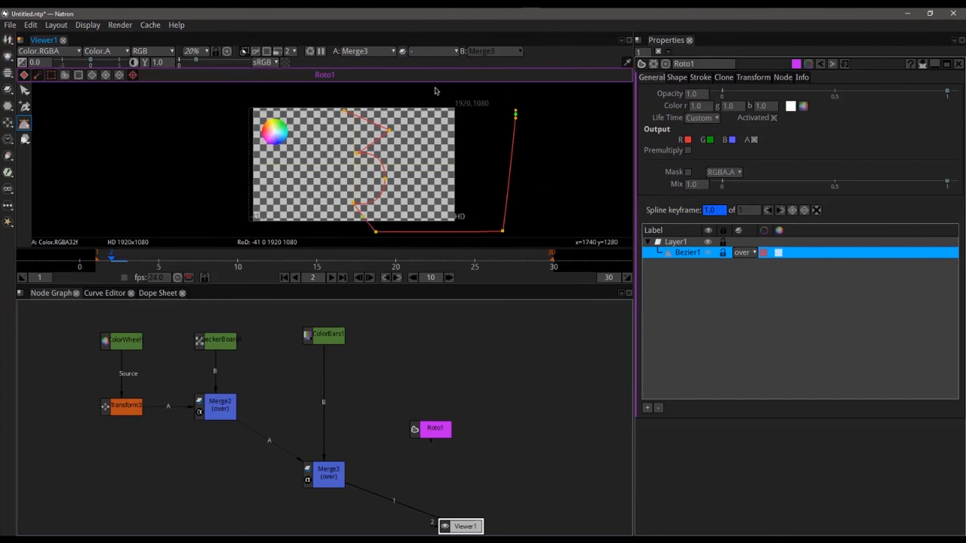
left_click(434, 88)
left_click(342, 90)
left_click(344, 113)
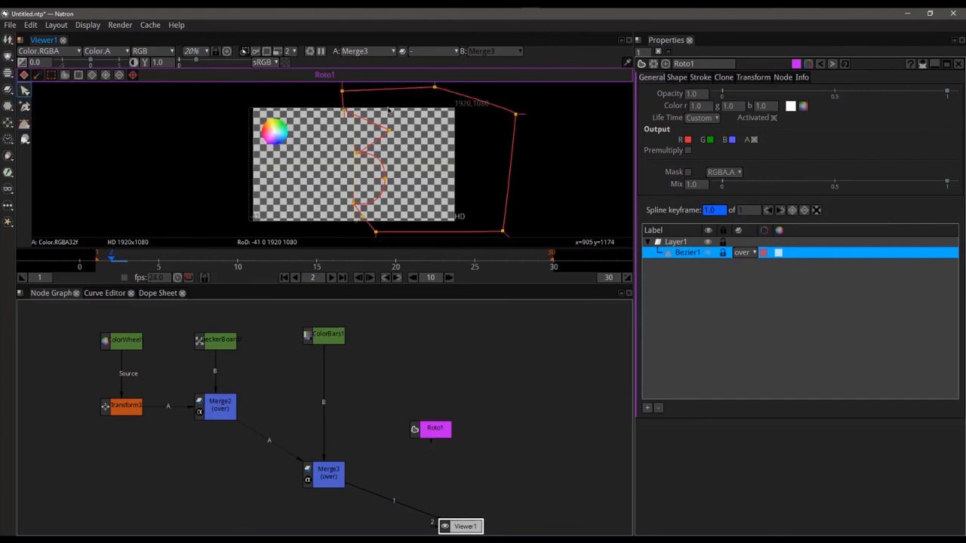
Step: Move Roto1 slightly closer to Merge3 and connect Merge3's Mask input to it
left_click_drag(421, 430, 411, 447)
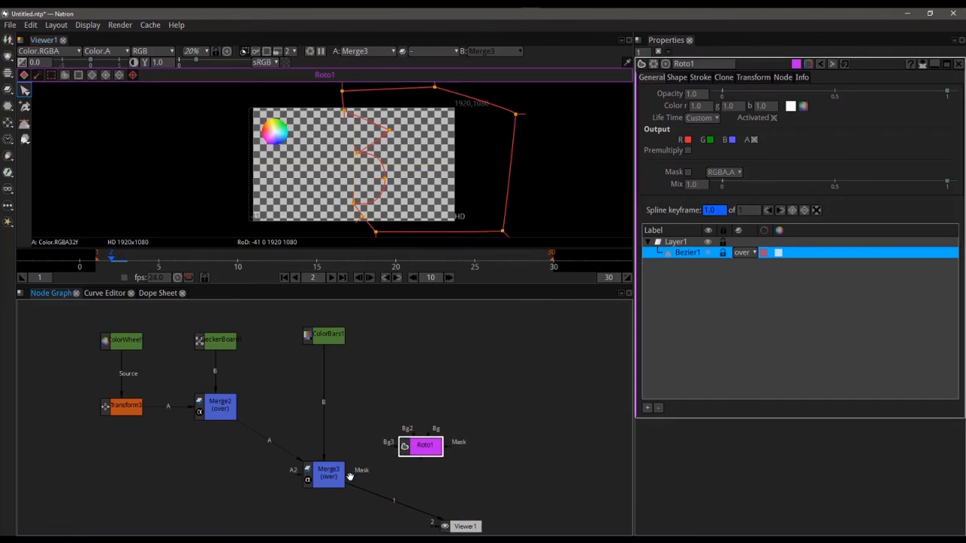
scroll(362, 467, "up", 4)
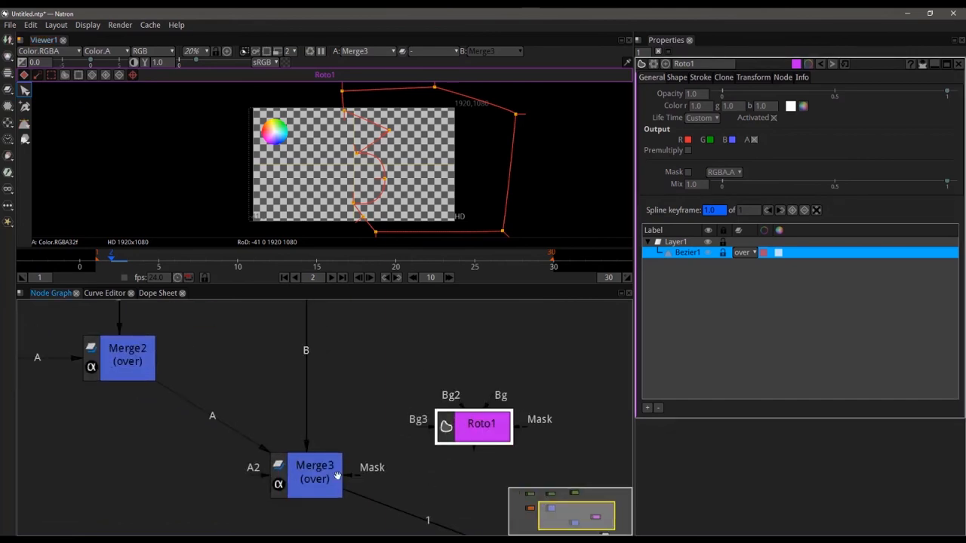
left_click_drag(348, 475, 474, 434)
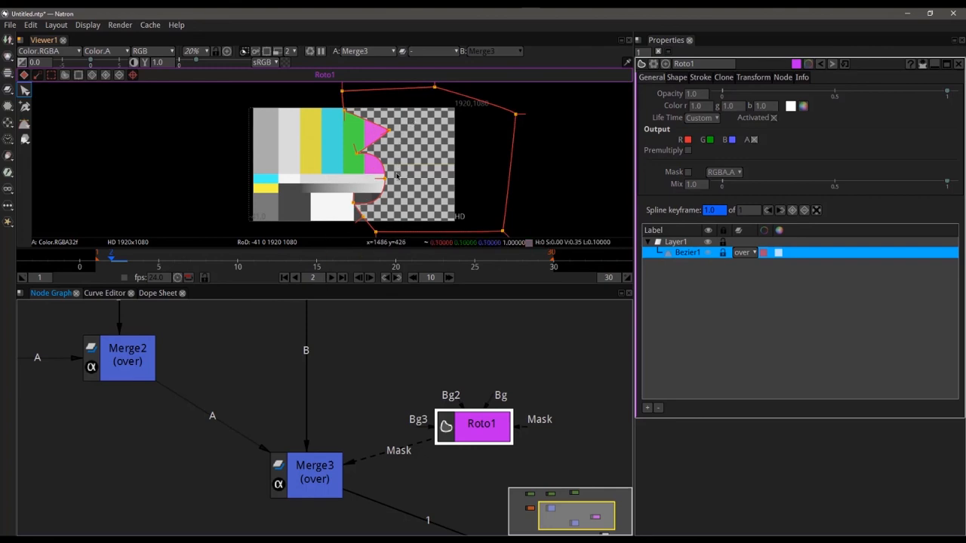
Step: Line up Roto1 directly to the right of Merge3 and enable Invert Mask on Merge3
left_click(313, 480)
left_click_drag(483, 426, 466, 474)
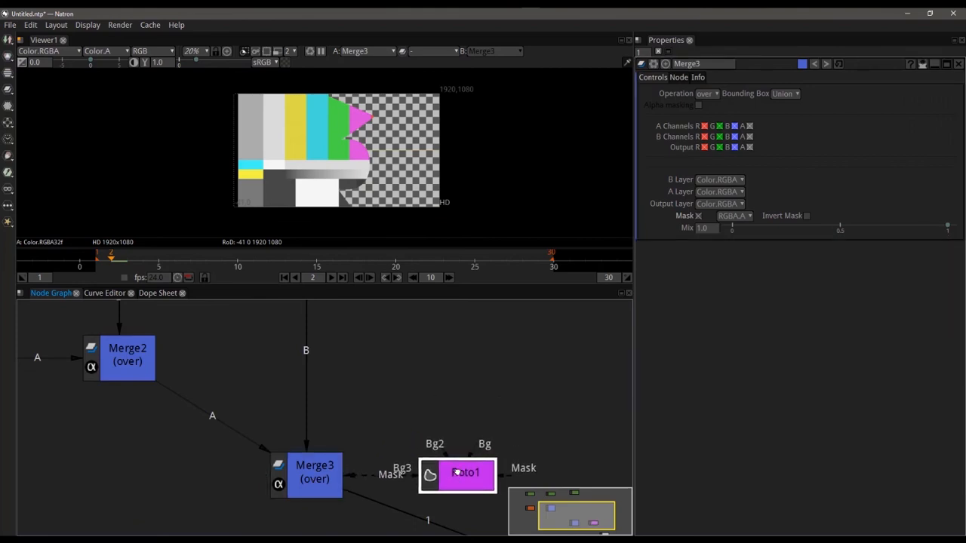
left_click(807, 217)
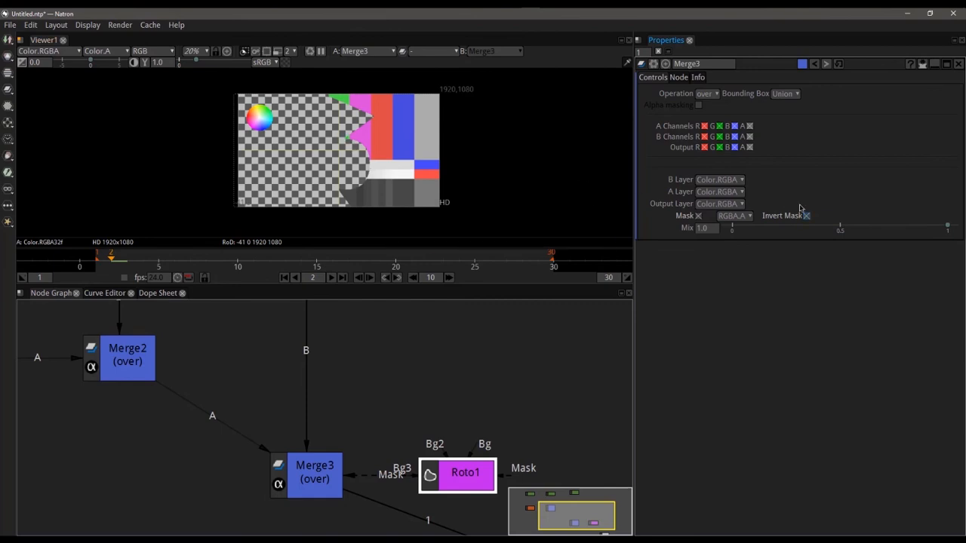
left_click(806, 217)
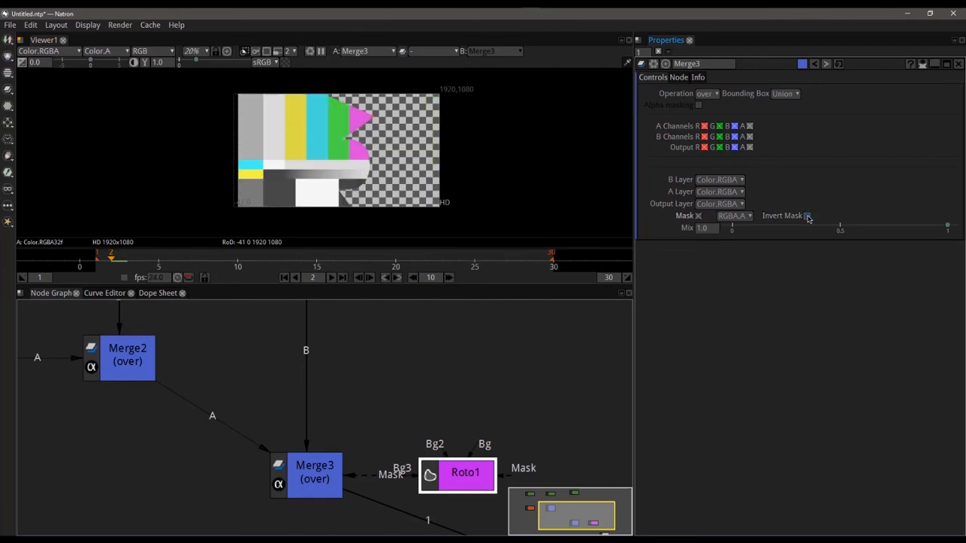
left_click(807, 216)
left_click(807, 216)
left_click(807, 217)
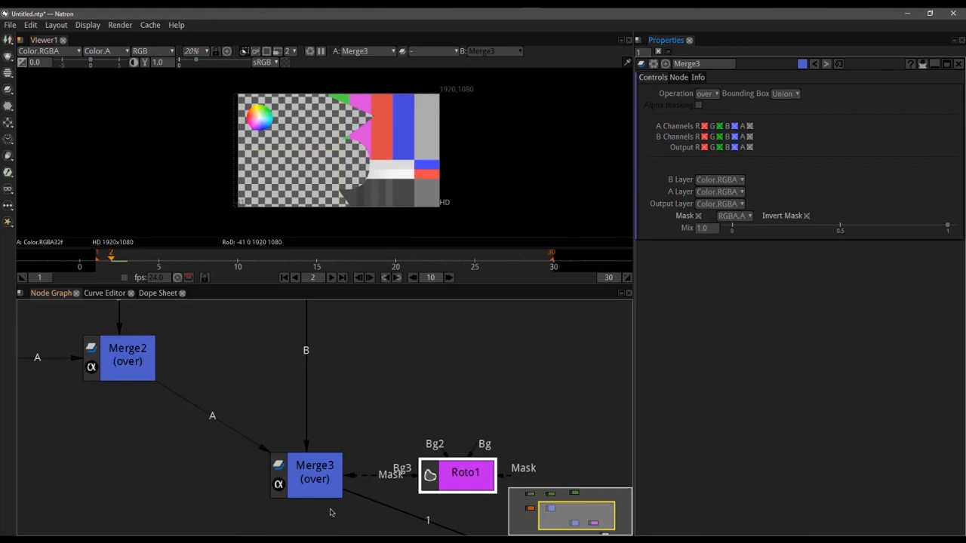
scroll(330, 513, "down", 5)
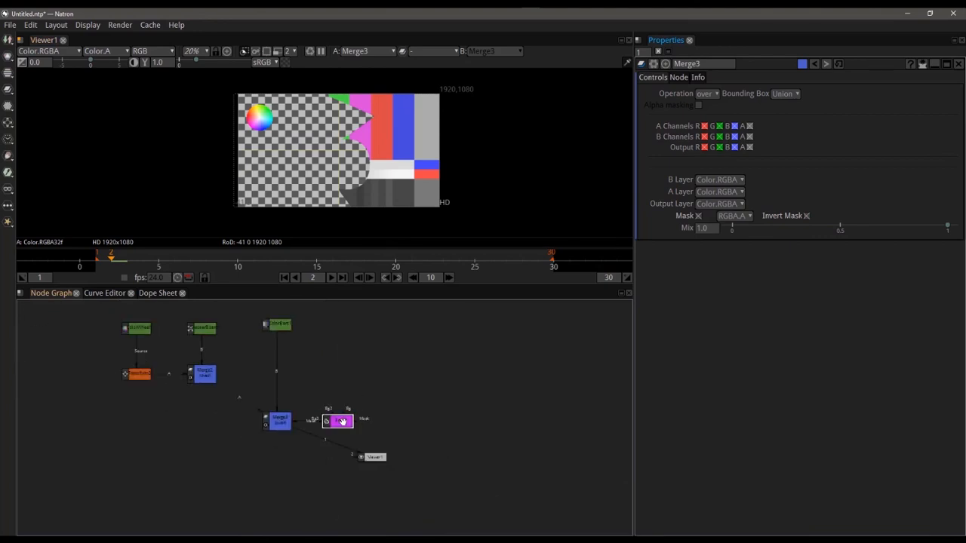
left_click_drag(339, 421, 351, 421)
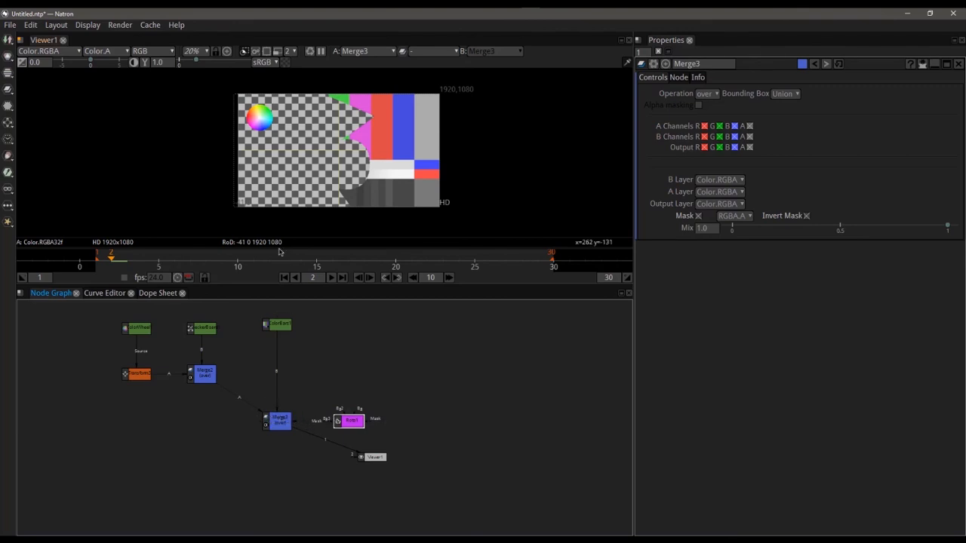
Step: Compare the composite with Merge3's Invert Mask off and on, finishing with it on and Roto1 selected
left_click(277, 422)
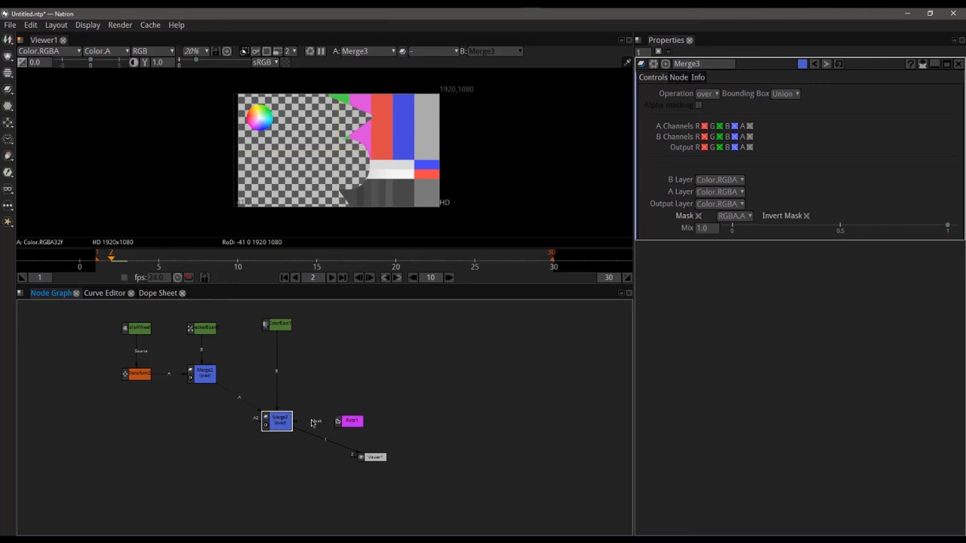
scroll(314, 422, "up", 5)
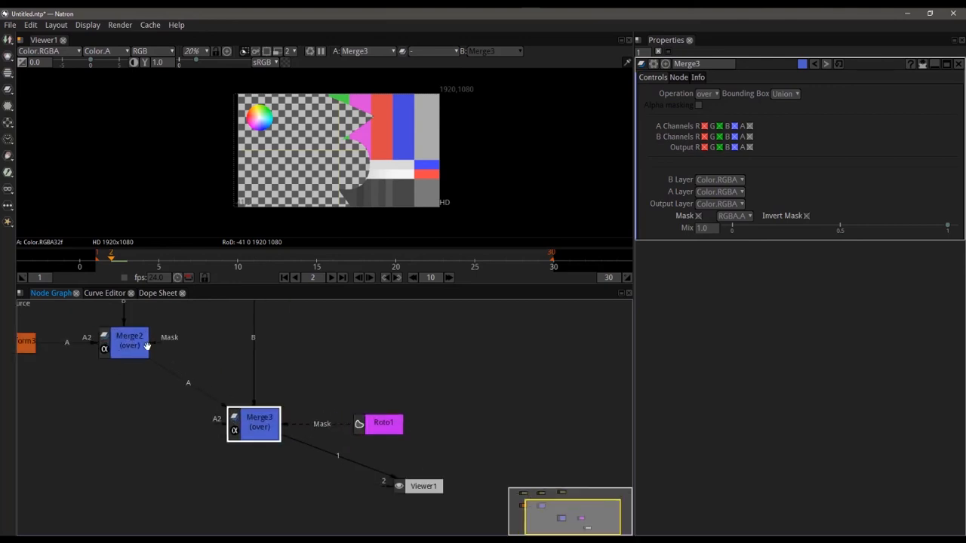
left_click(381, 423)
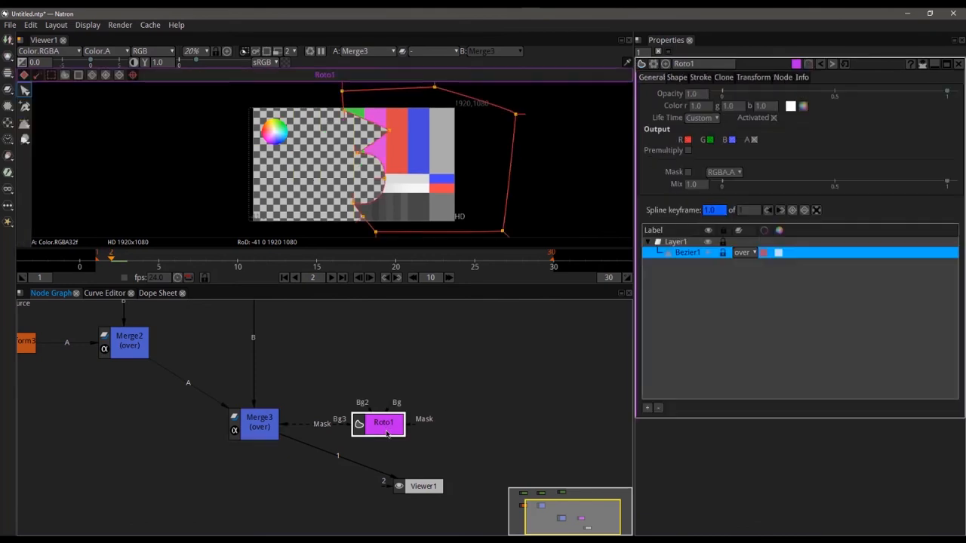
left_click(272, 434)
left_click(806, 216)
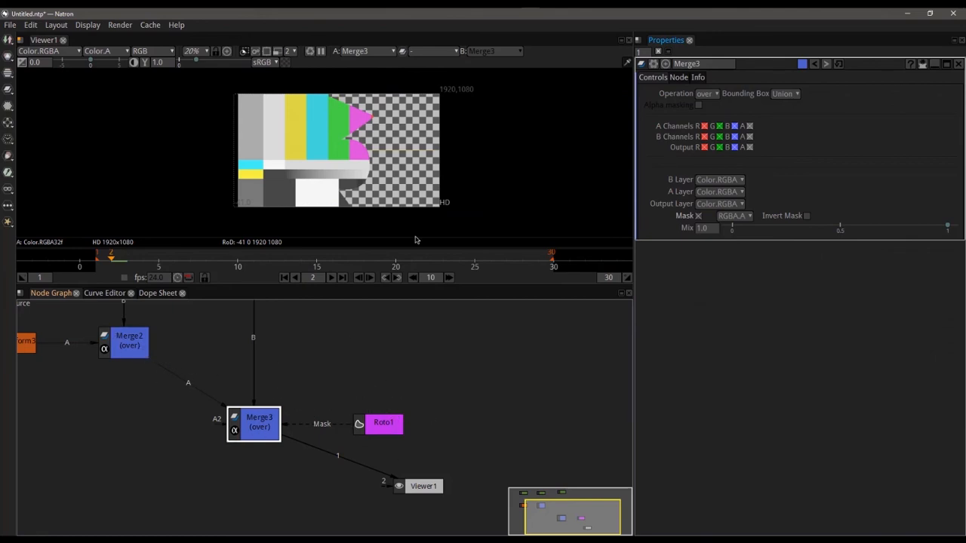
left_click(389, 427)
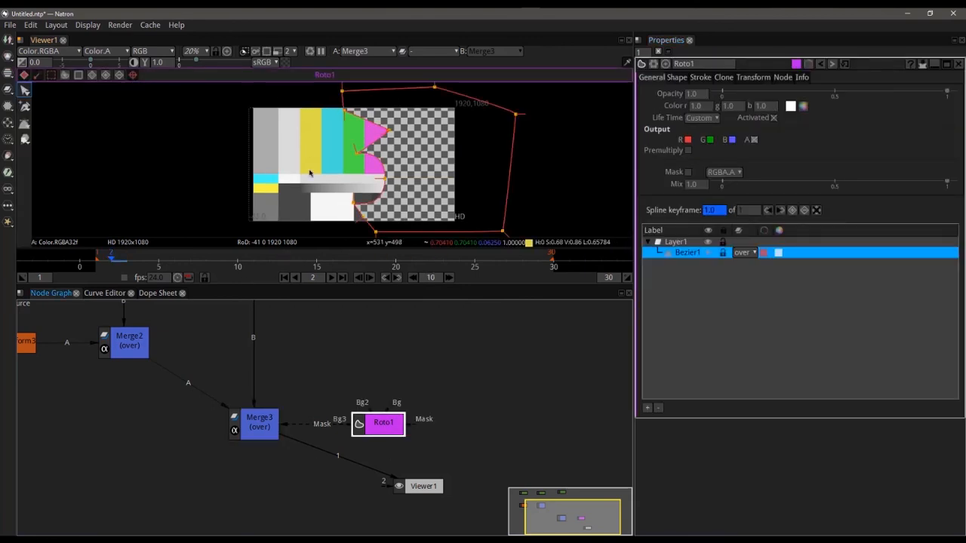
left_click(276, 430)
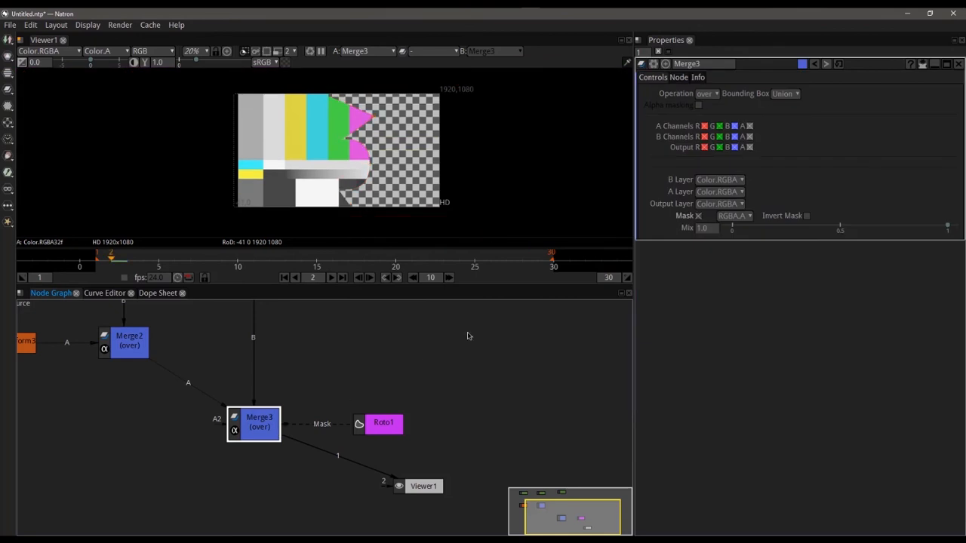
left_click(807, 217)
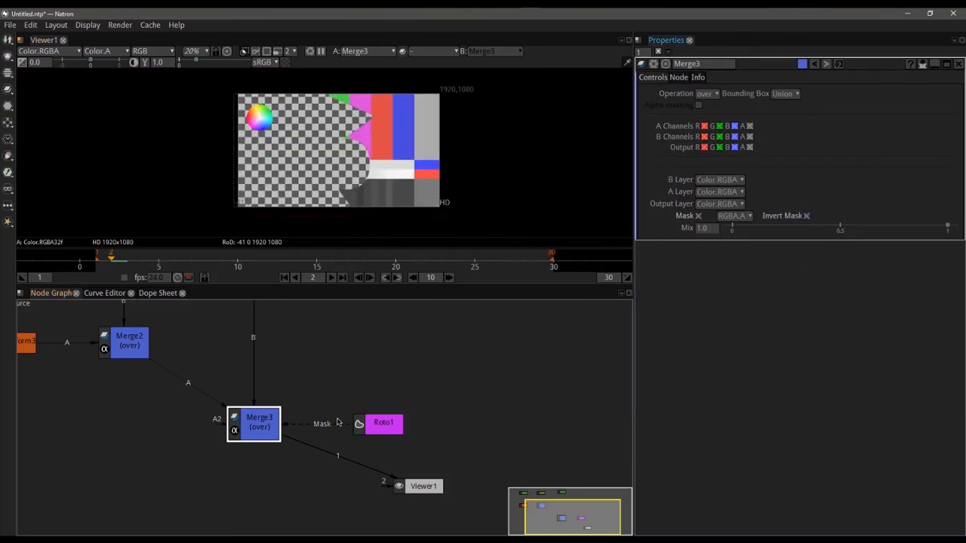
left_click(374, 424)
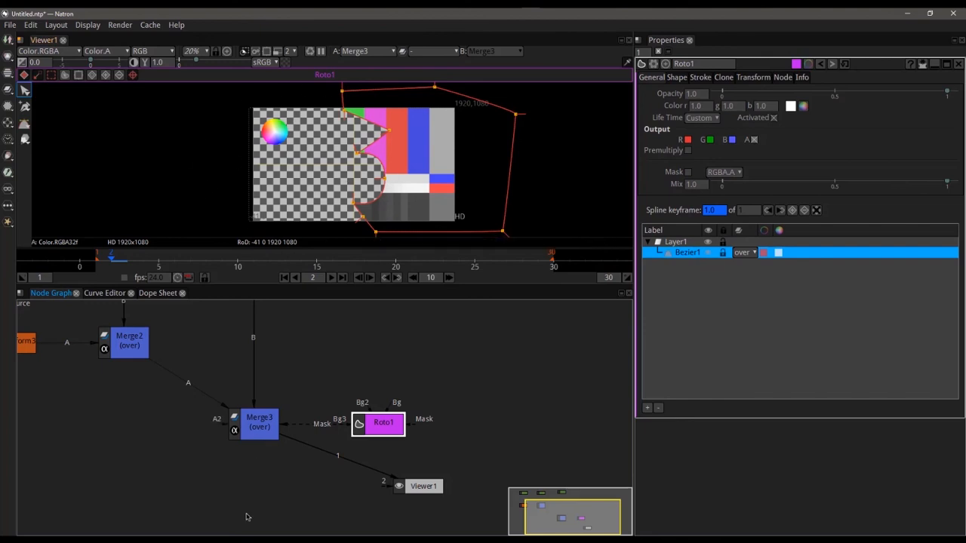
Step: Feather the Bezier shape's rounded bulge inward toward the checkerboard at its middle control point
scroll(230, 526, "down", 4)
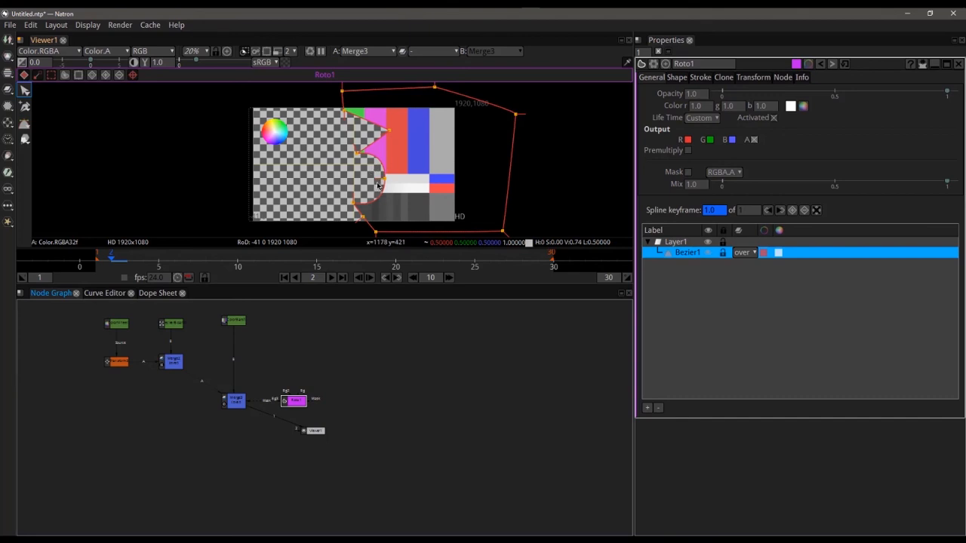
scroll(376, 185, "up", 3)
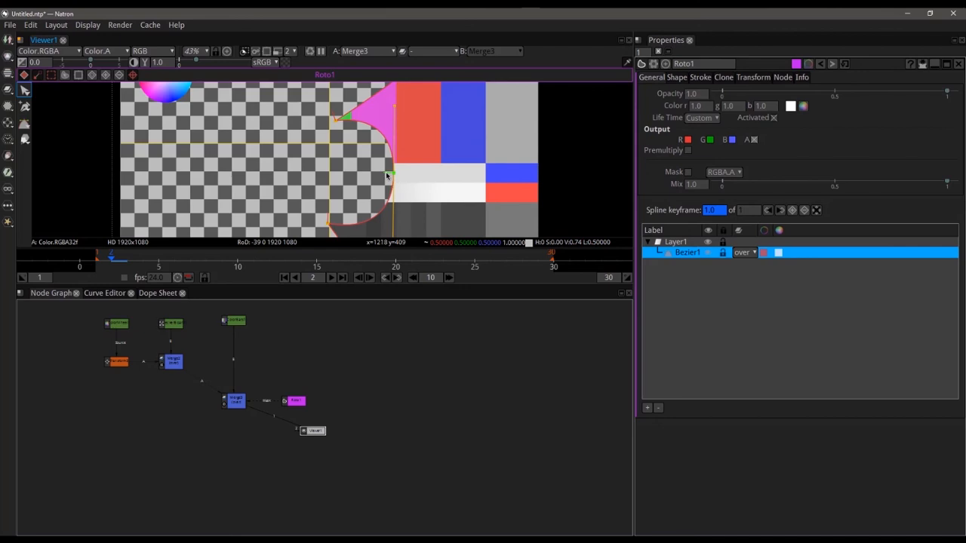
left_click_drag(387, 176, 358, 176)
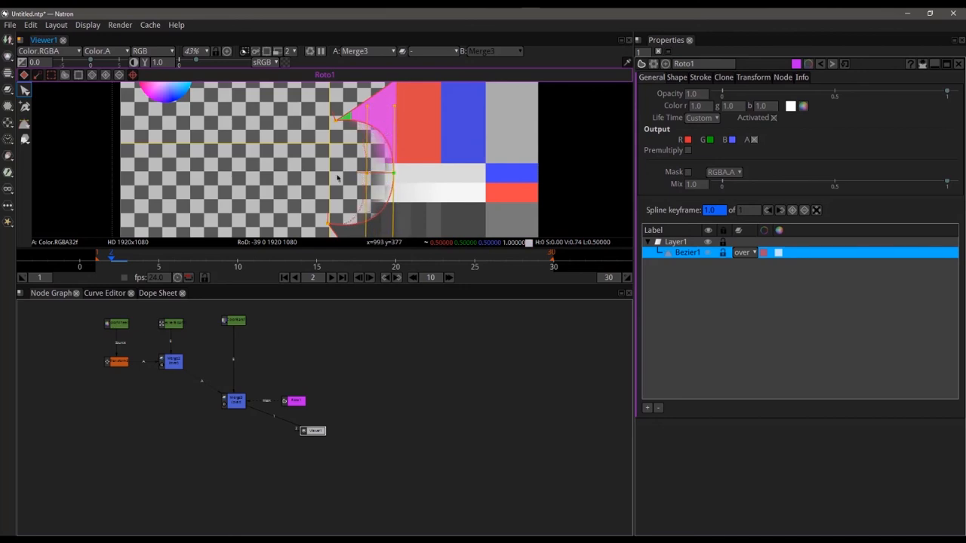
scroll(338, 178, "down", 6)
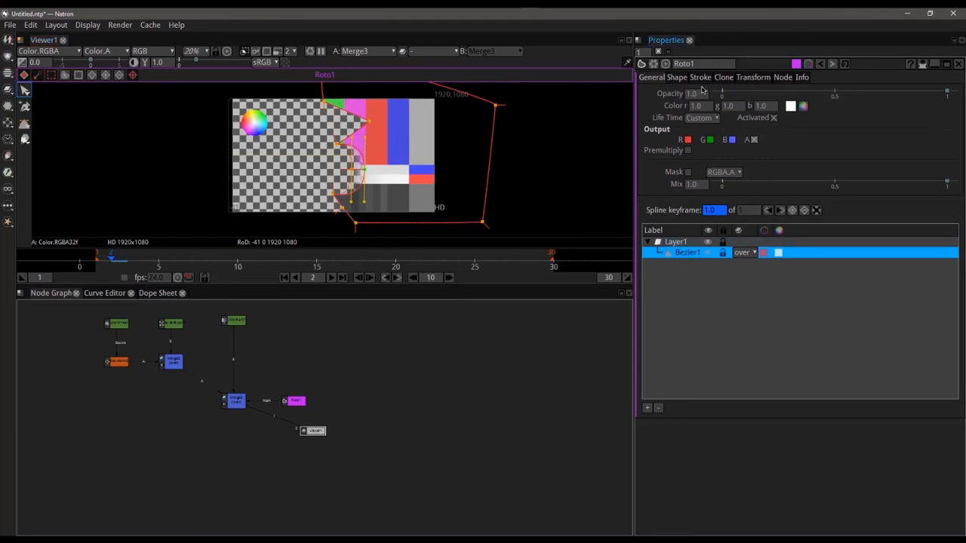
Step: Try an overall Feather of 230 on the Bezier shape and return it to 0
left_click(678, 78)
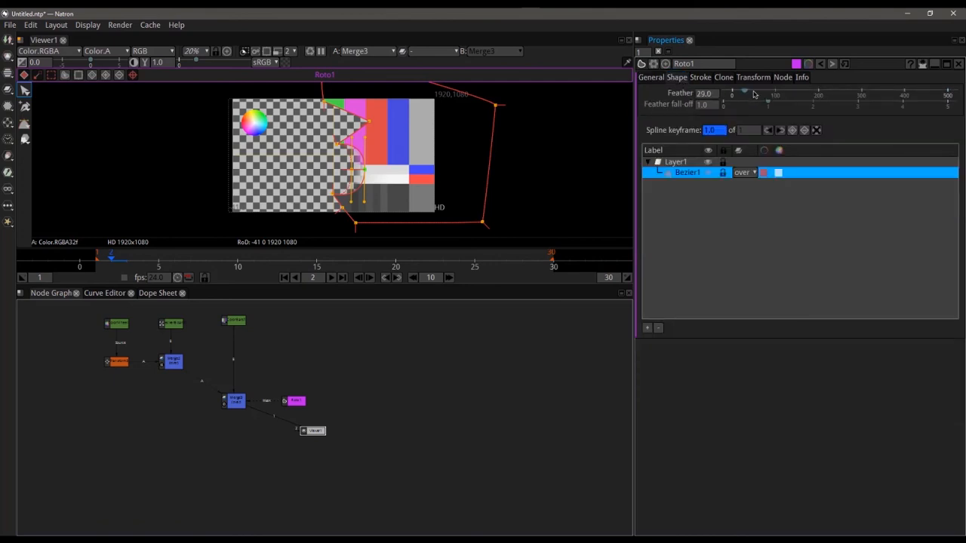
left_click_drag(733, 95, 831, 95)
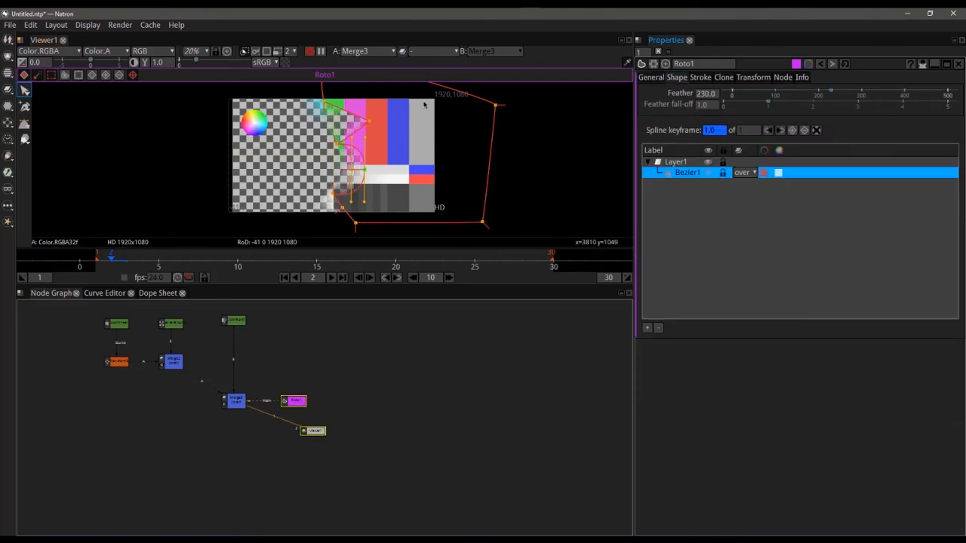
left_click_drag(828, 94, 728, 95)
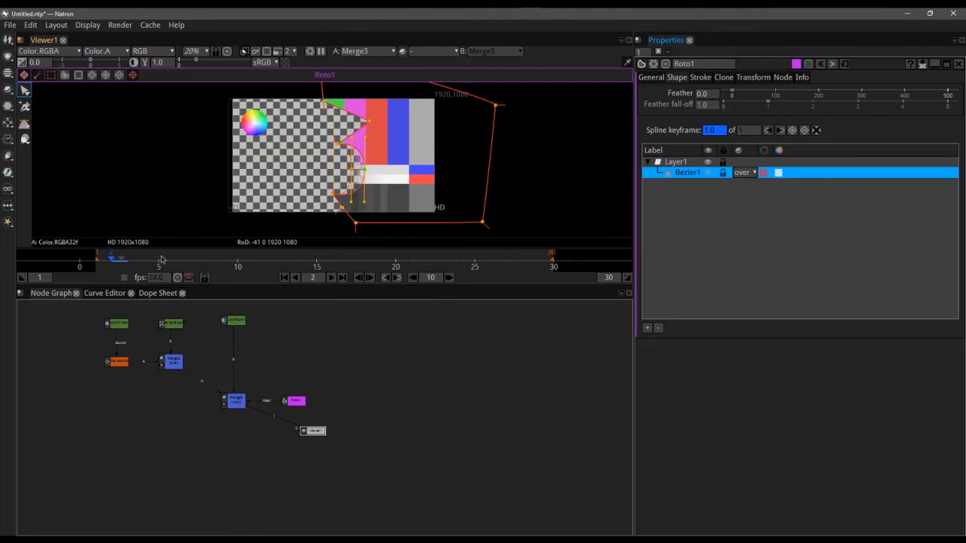
Step: Animate the Bezier shape by moving its upper pointed control point far left at frame 10, and check the in-between shape at frame 8
left_click(238, 262)
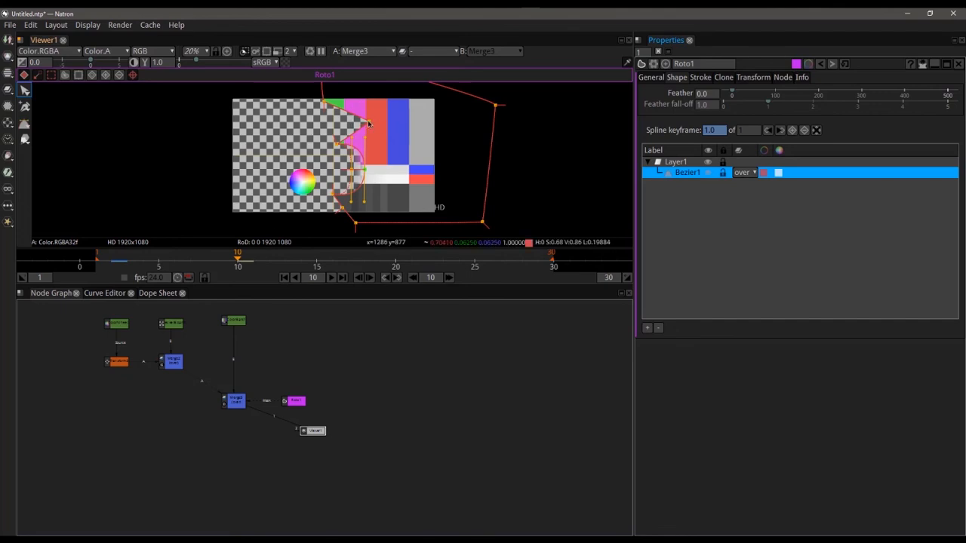
left_click_drag(368, 123, 251, 123)
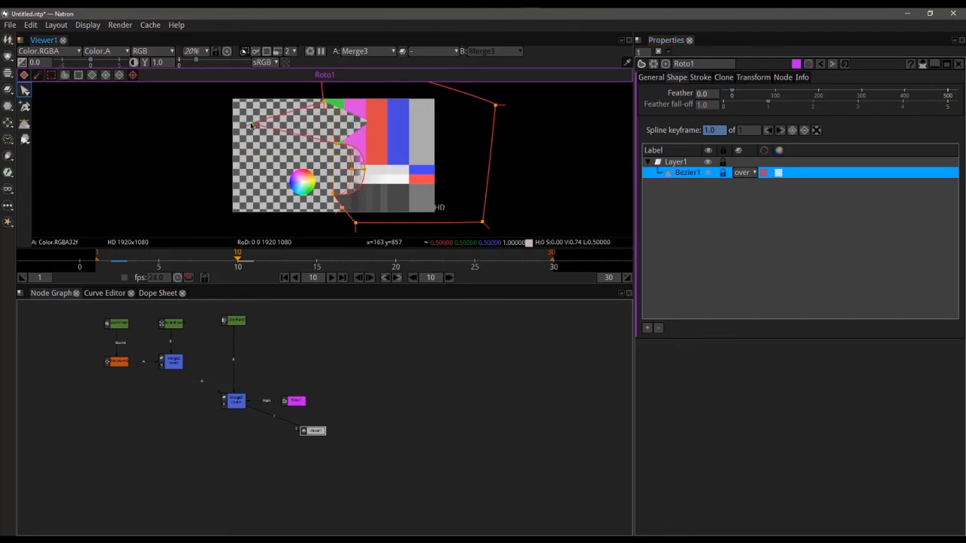
left_click_drag(232, 258, 204, 265)
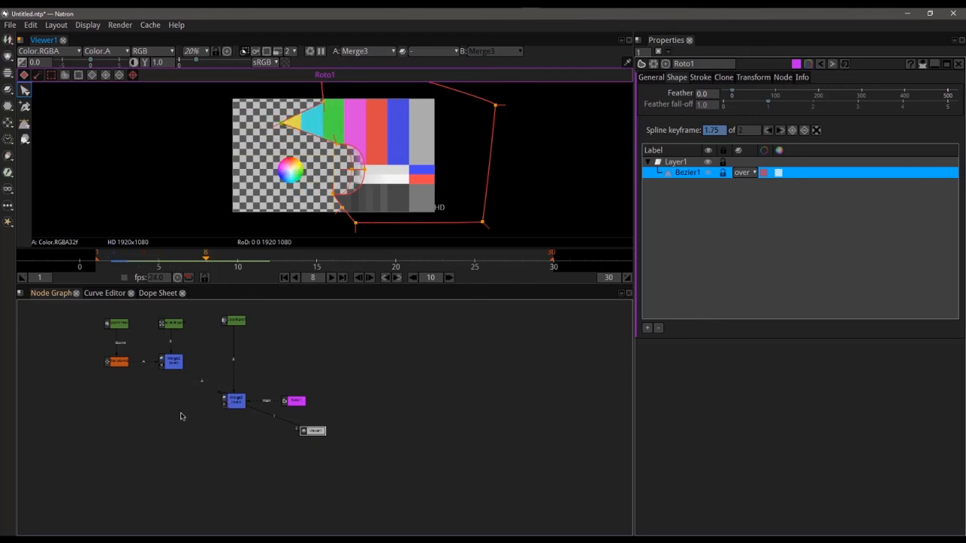
scroll(182, 419, "up", 3)
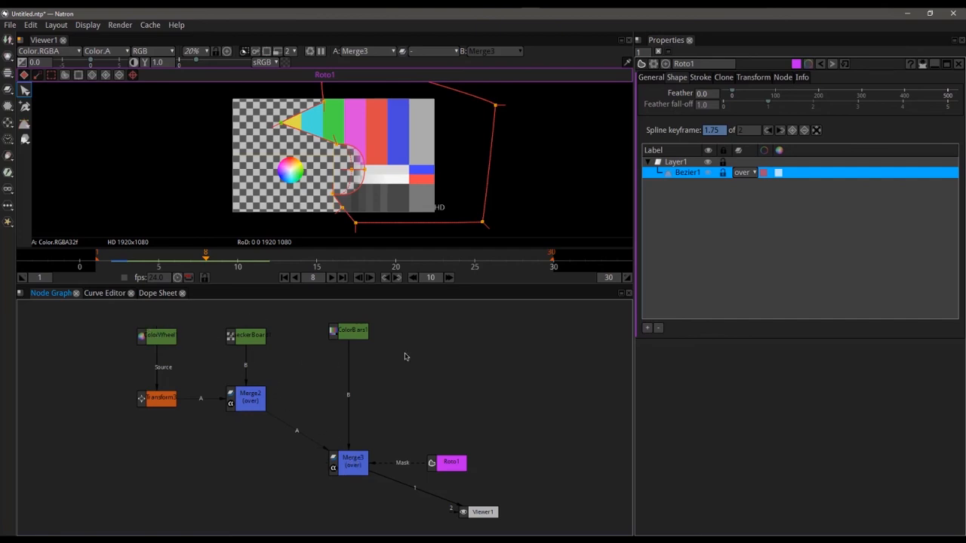
Step: Add a ColorCorrect node after Merge2 and tint its Master Gain blue with Red 73, Green 122, Blue 255
left_click_drag(81, 314, 198, 355)
left_click(240, 404)
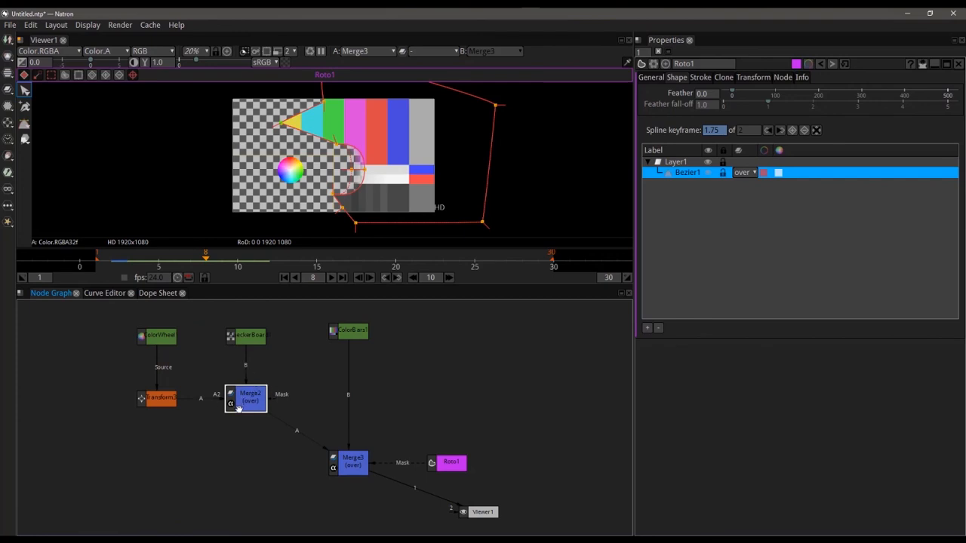
key("c")
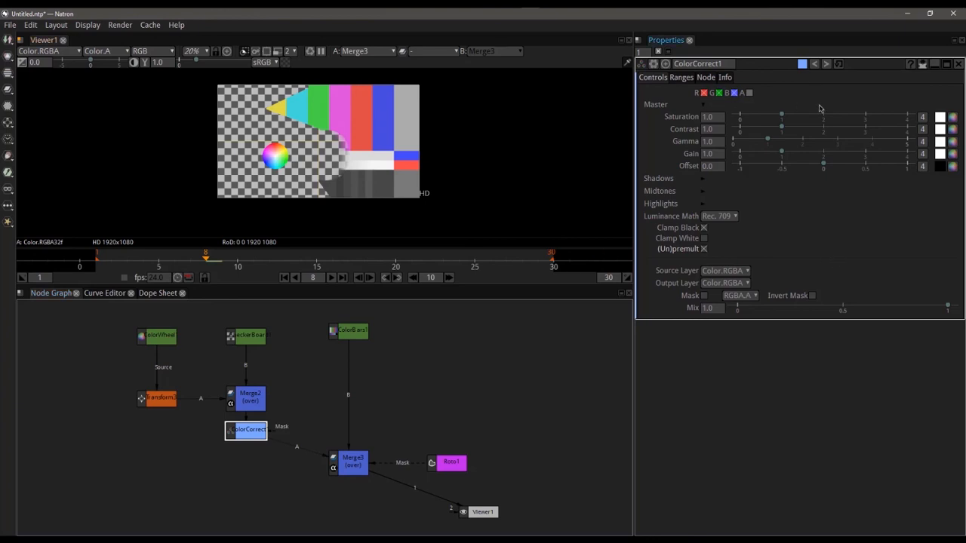
left_click(954, 154)
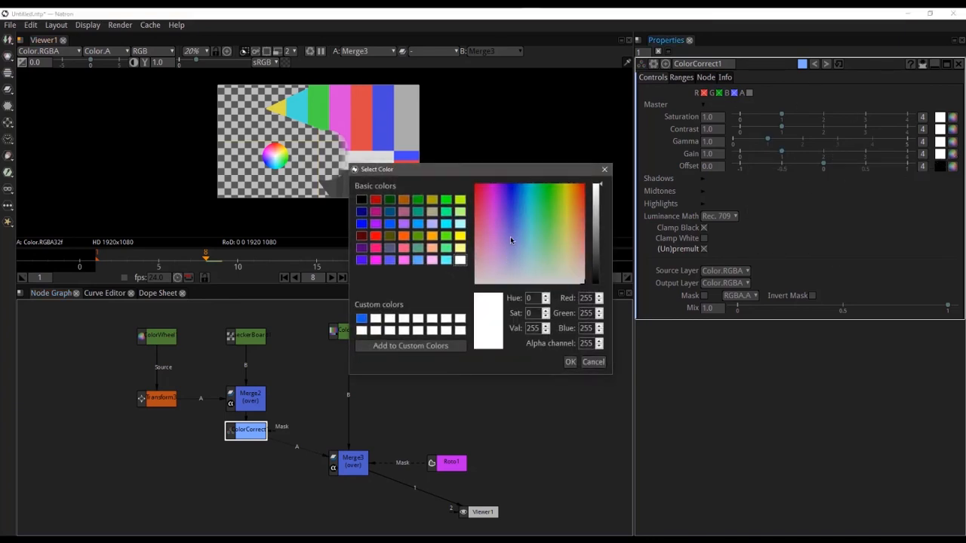
left_click_drag(531, 261, 516, 213)
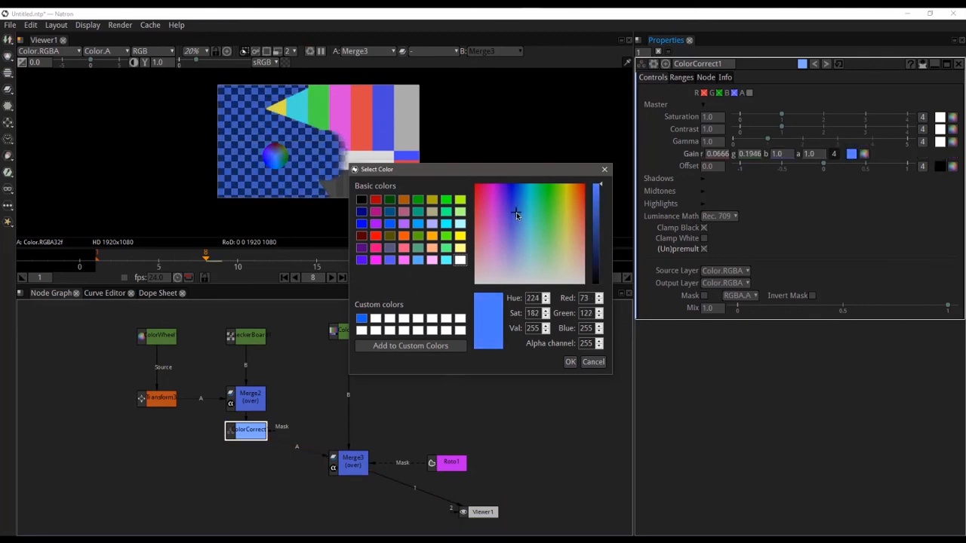
left_click(570, 362)
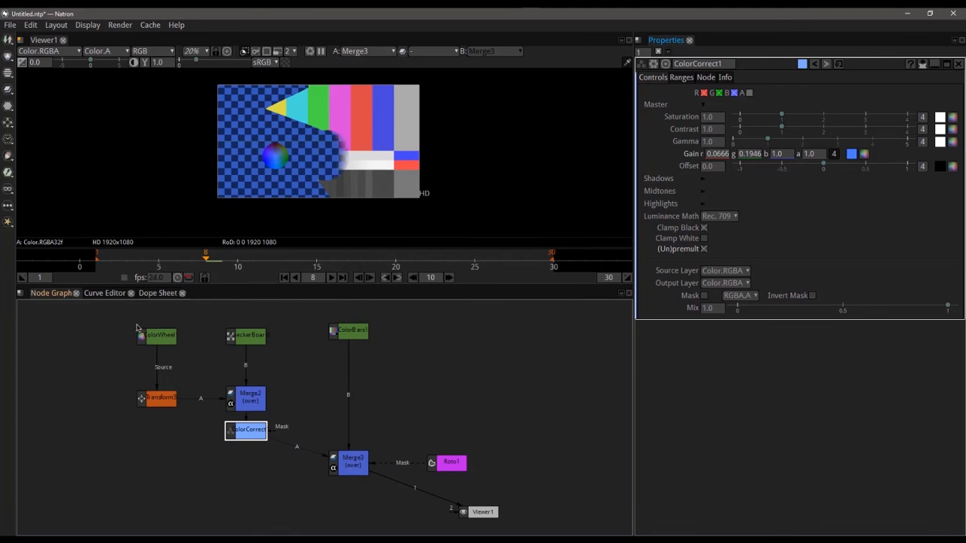
Step: Insert a Blur node after ColorBars1 with Size 100 and place it about halfway down to Merge3
left_click_drag(116, 316, 298, 450)
left_click_drag(309, 314, 310, 345)
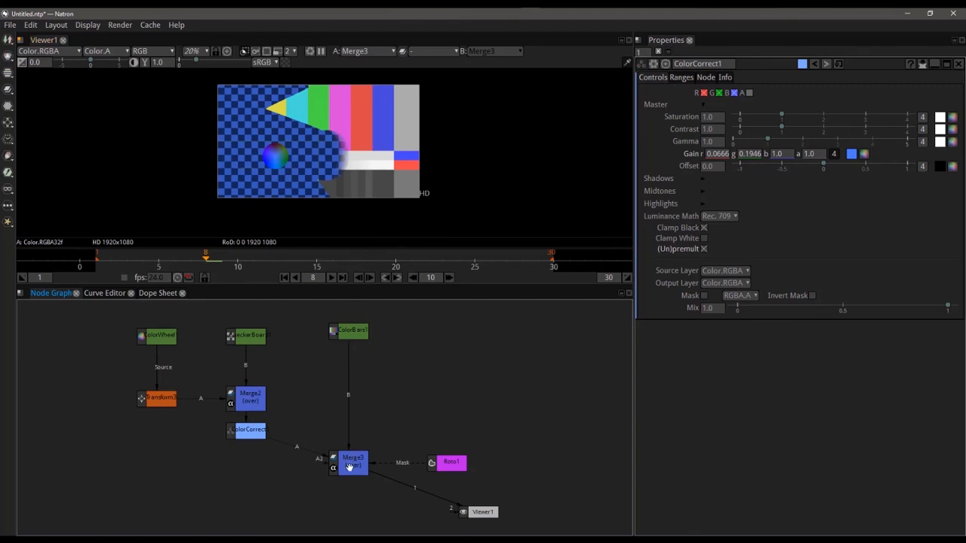
left_click(346, 333)
key("b")
left_click_drag(742, 104, 825, 105)
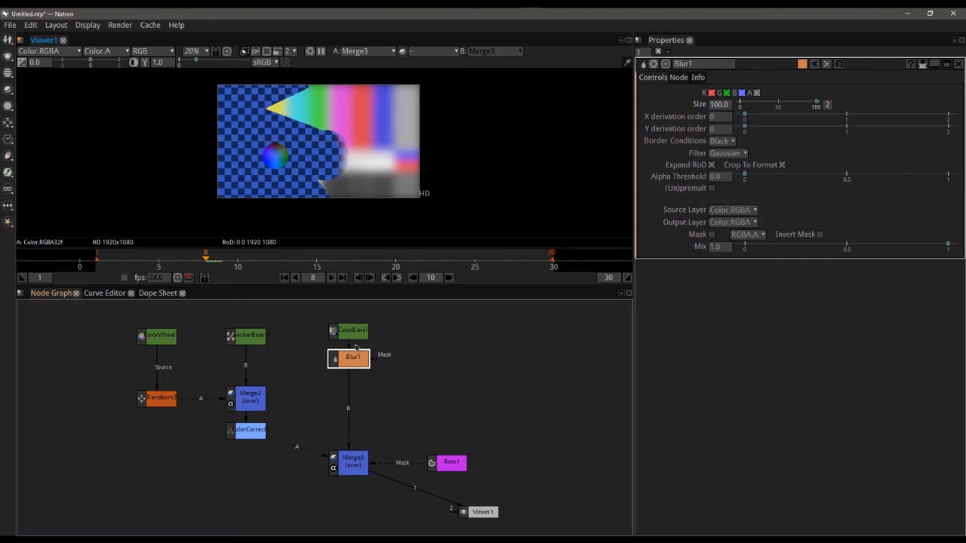
left_click_drag(342, 360, 347, 400)
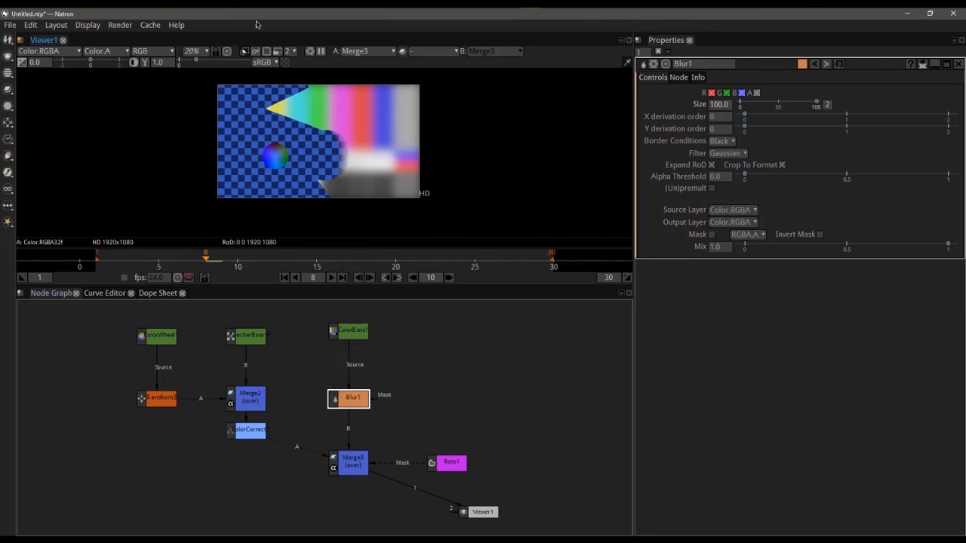
Step: Play the composite forward from frame 1 to review the animation, and stop the playback
left_click_drag(159, 259, 89, 260)
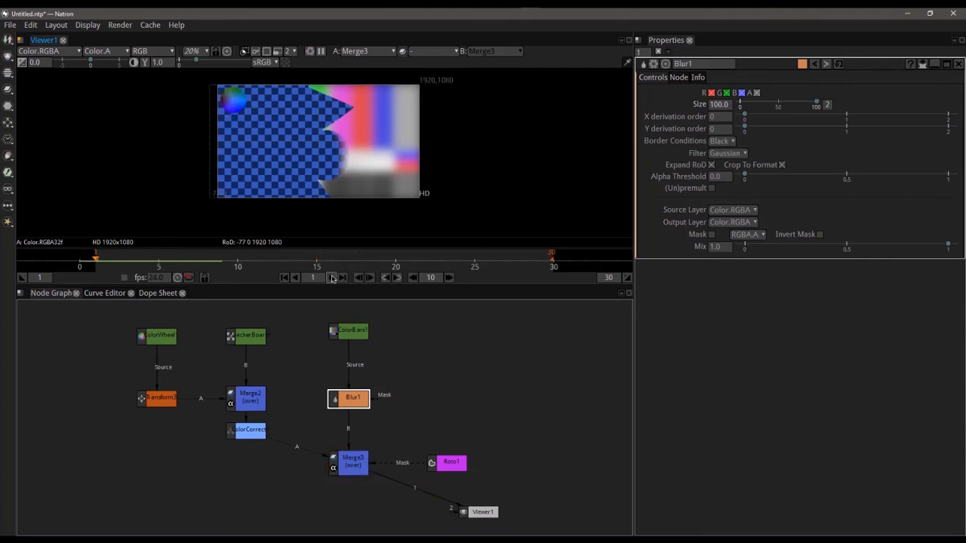
left_click(332, 279)
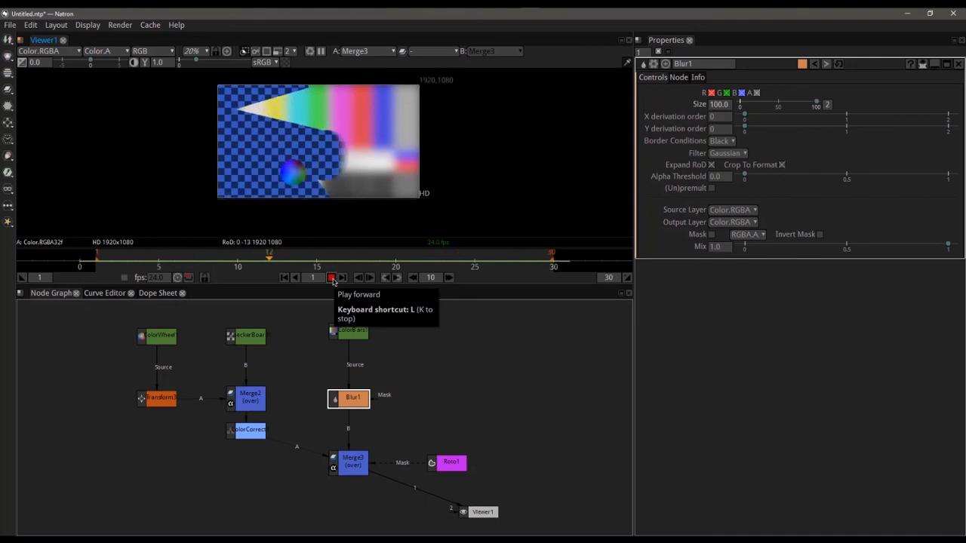
left_click(332, 279)
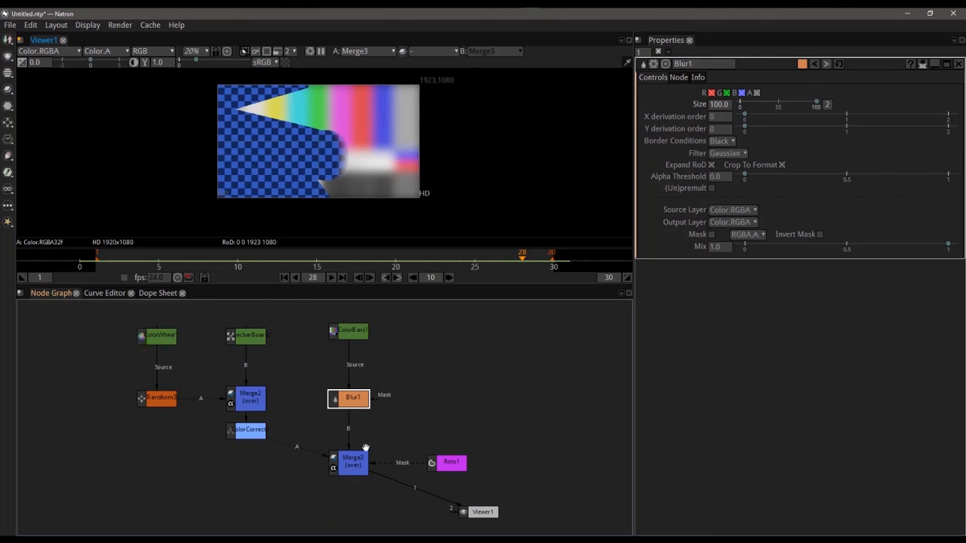
Step: Clear the open node properties, add a GodRays node between Merge3 and Viewer1, and set its Scale to 3.91
left_click_drag(345, 401, 346, 423)
left_click(657, 52)
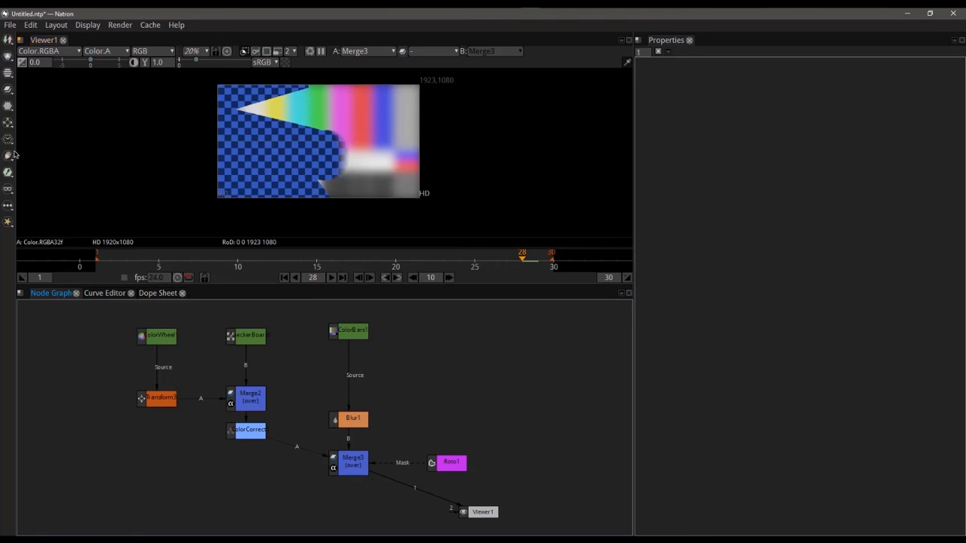
left_click(9, 109)
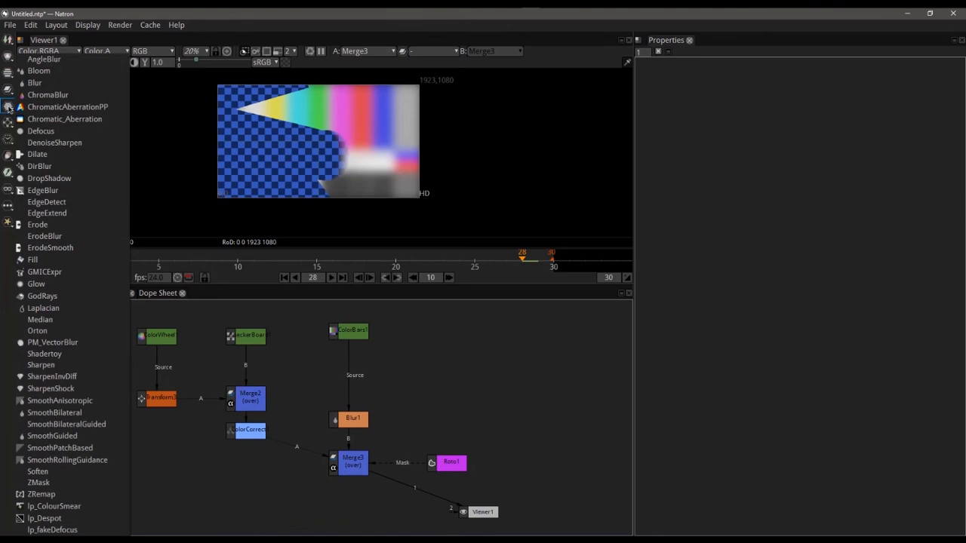
left_click(43, 297)
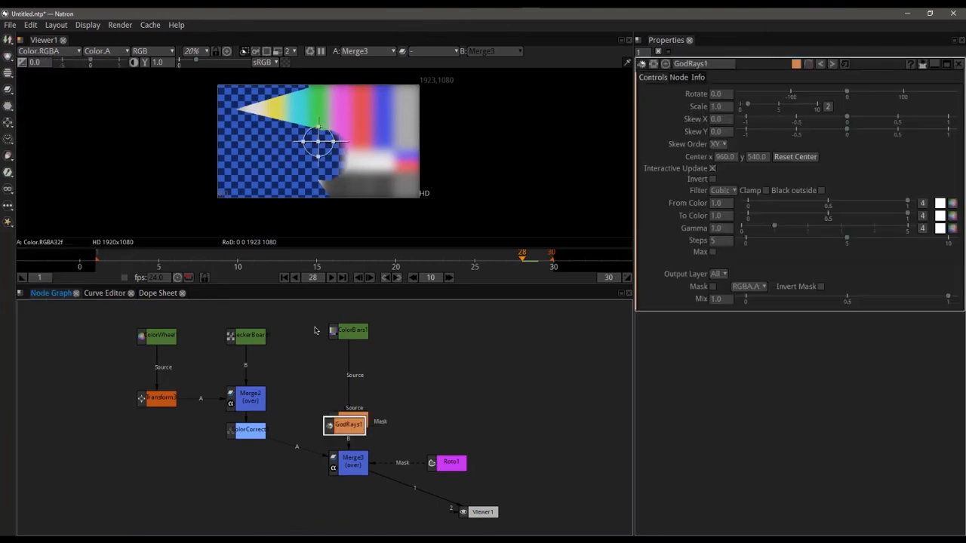
left_click_drag(347, 420, 413, 499)
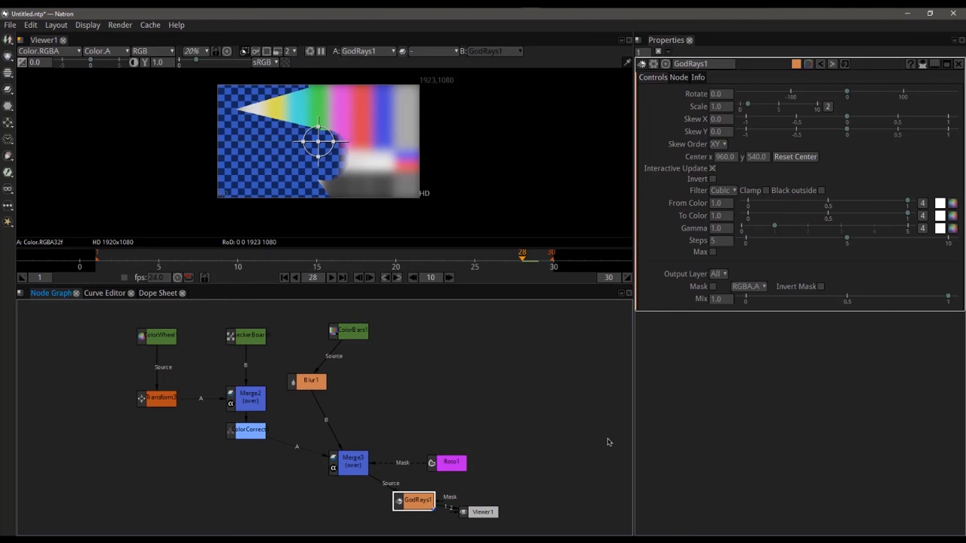
left_click_drag(747, 104, 770, 104)
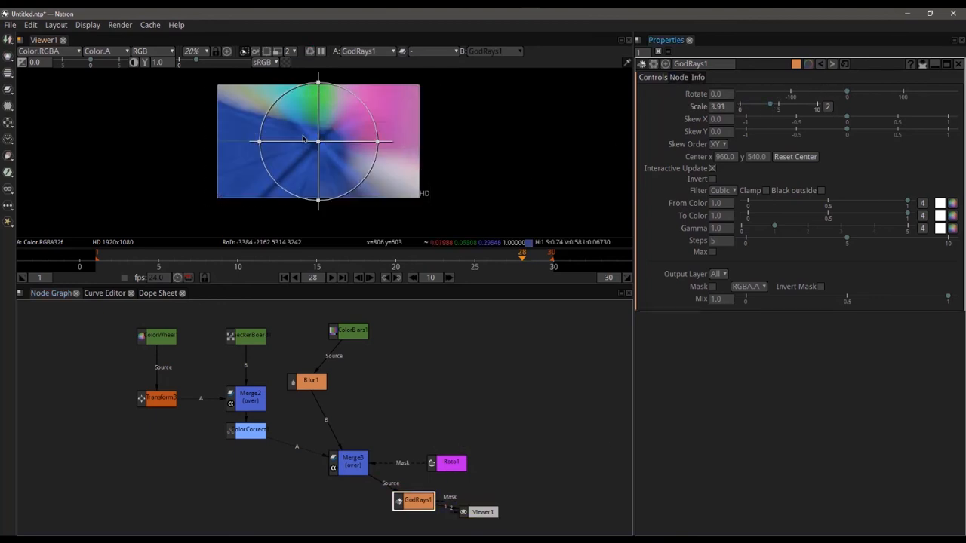
Step: Detach GodRays1 from the chain, reconnect the viewer to Merge3, and insert GodRays1 between ColorCorrect1 and Merge3
mouse_move(414, 501)
left_mouse_down()
mouse_move(339, 511)
mouse_move(367, 495)
mouse_move(407, 515)
left_mouse_up()
left_click_drag(349, 510, 242, 510)
left_click(352, 467)
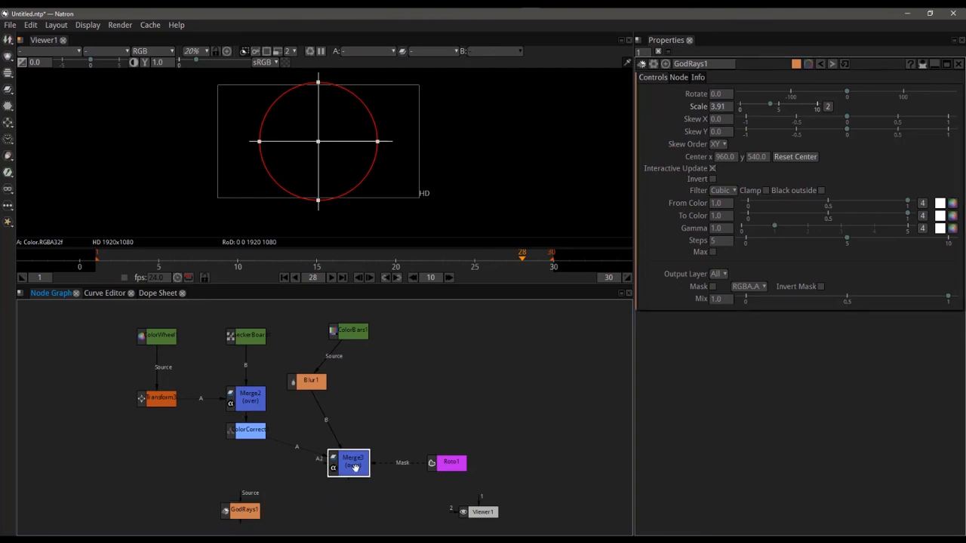
key("1")
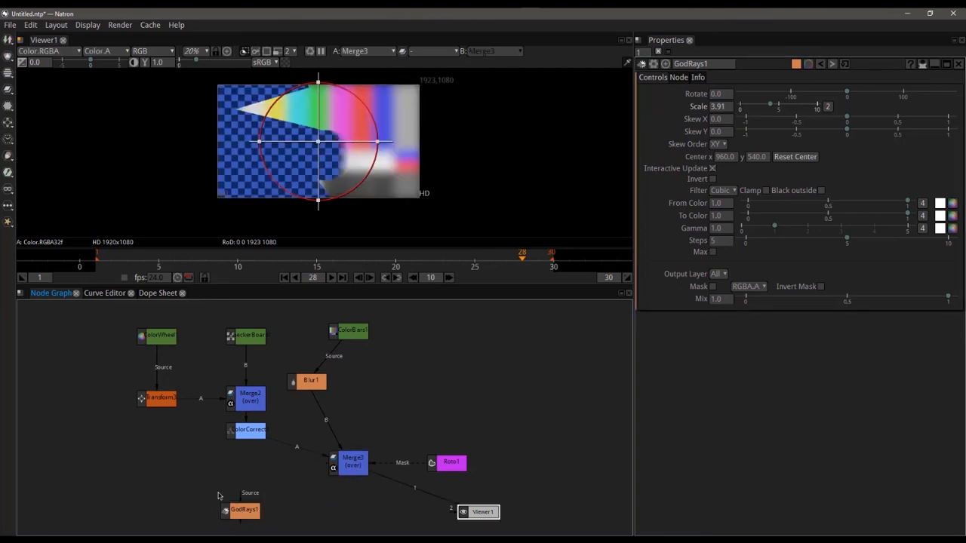
left_click_drag(234, 513, 273, 467)
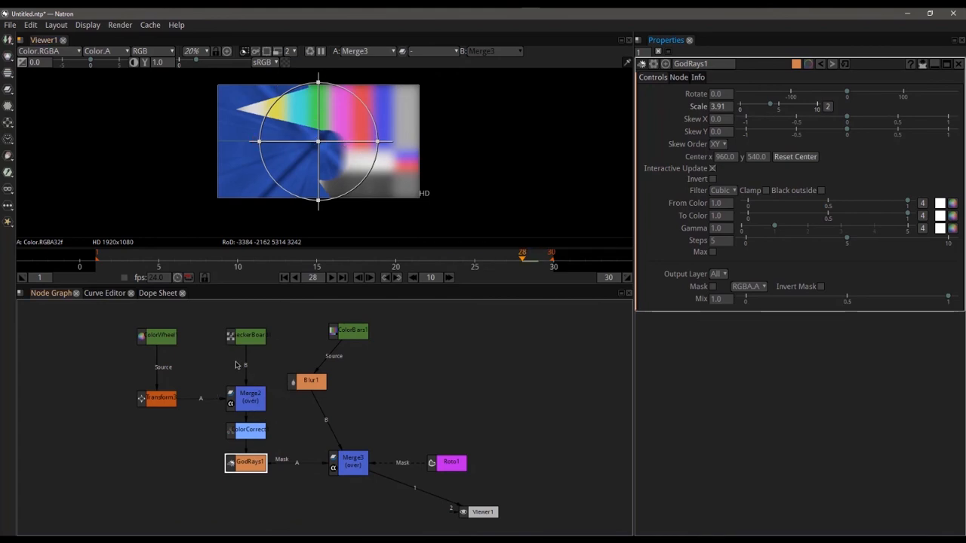
Step: Tidy the node graph by aligning Blur1 above Merge3 and moving the ColorBars, CheckerBoard and ColorWheel nodes closer to their downstream nodes
left_click_drag(306, 385, 343, 410)
left_click_drag(343, 332, 343, 370)
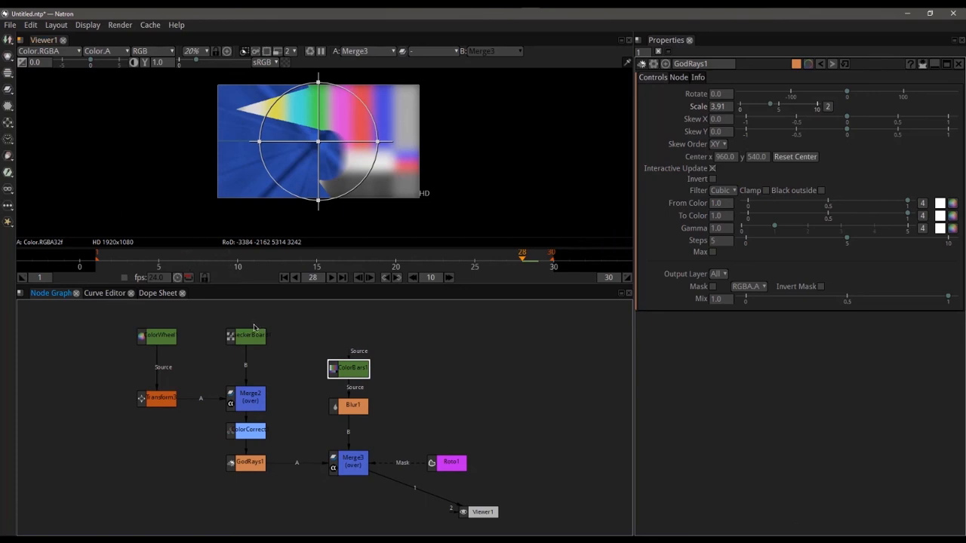
left_click_drag(247, 333, 248, 352)
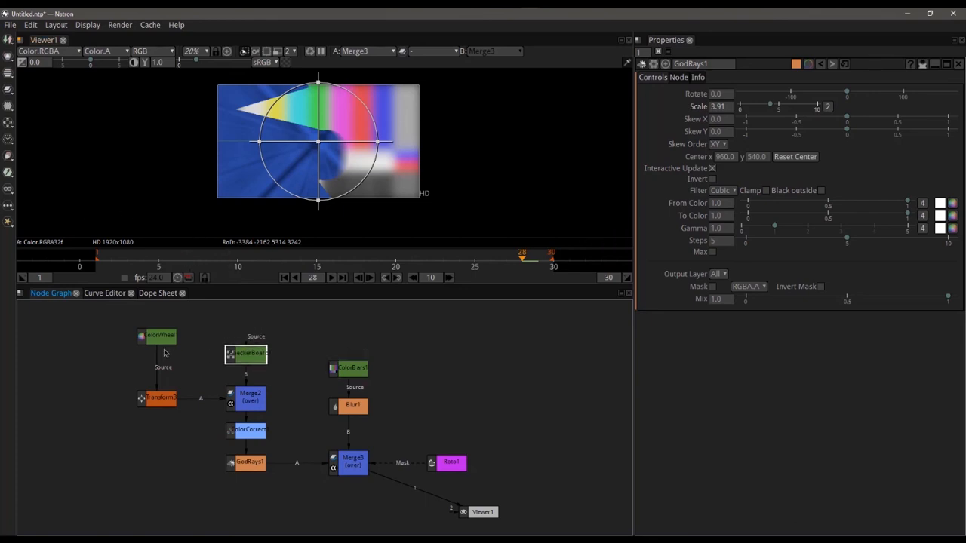
left_click_drag(157, 344, 159, 368)
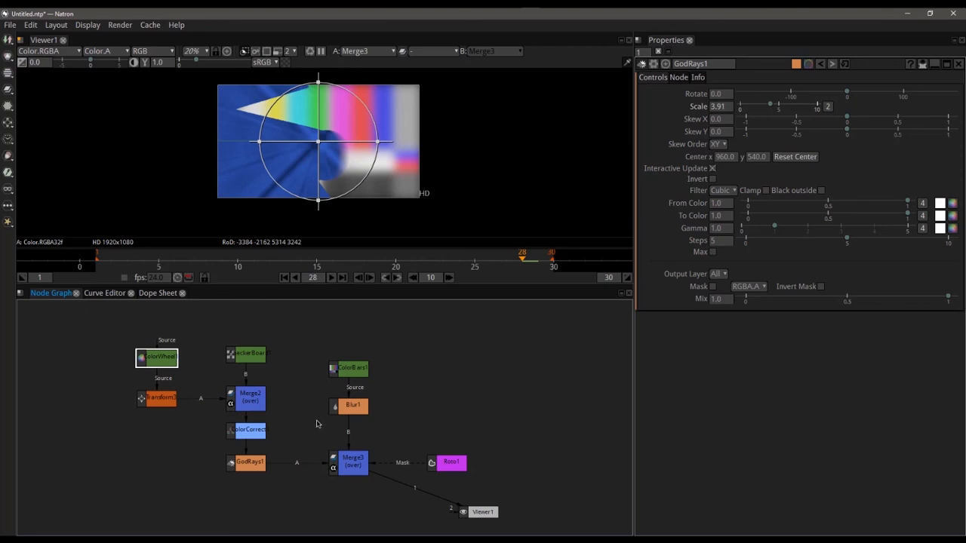
left_click_drag(346, 372, 347, 357)
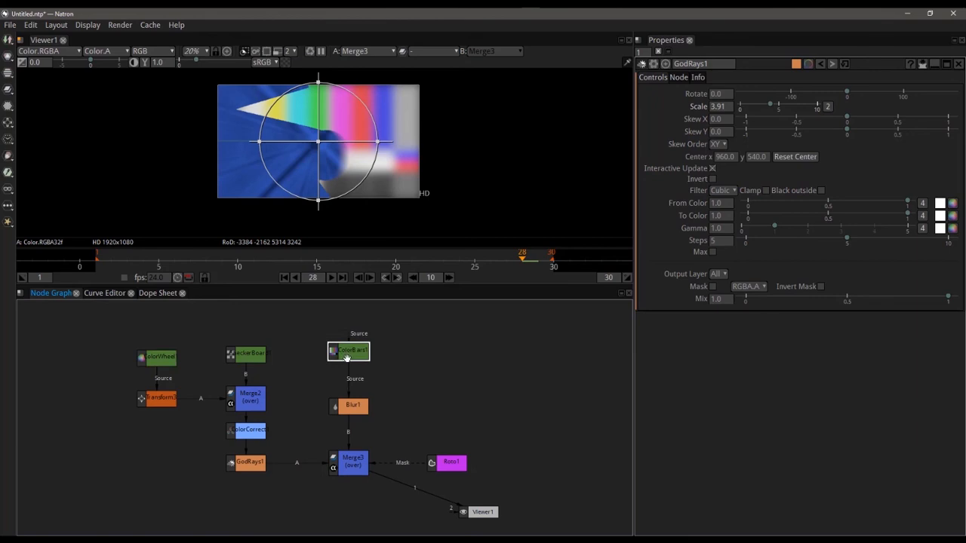
left_click_drag(347, 358, 347, 372)
left_click_drag(231, 356, 233, 364)
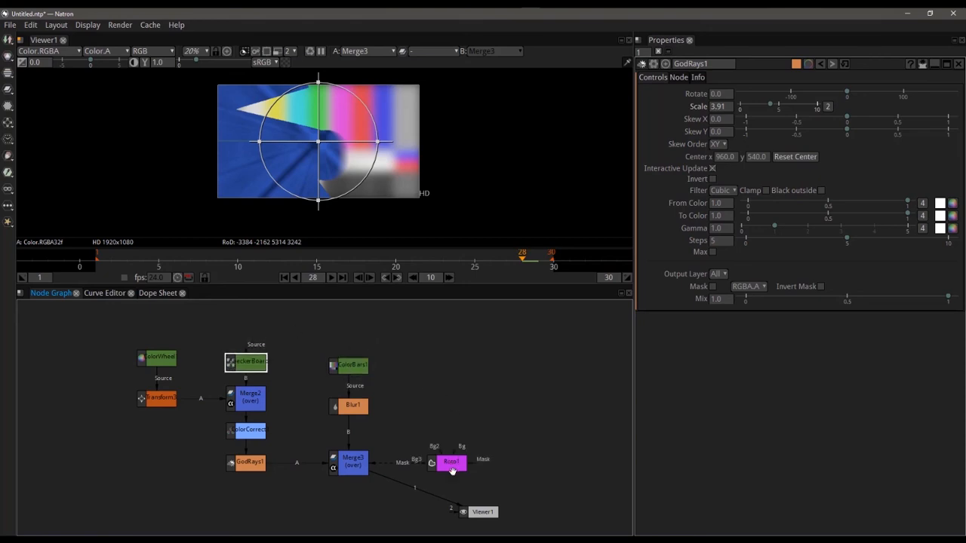